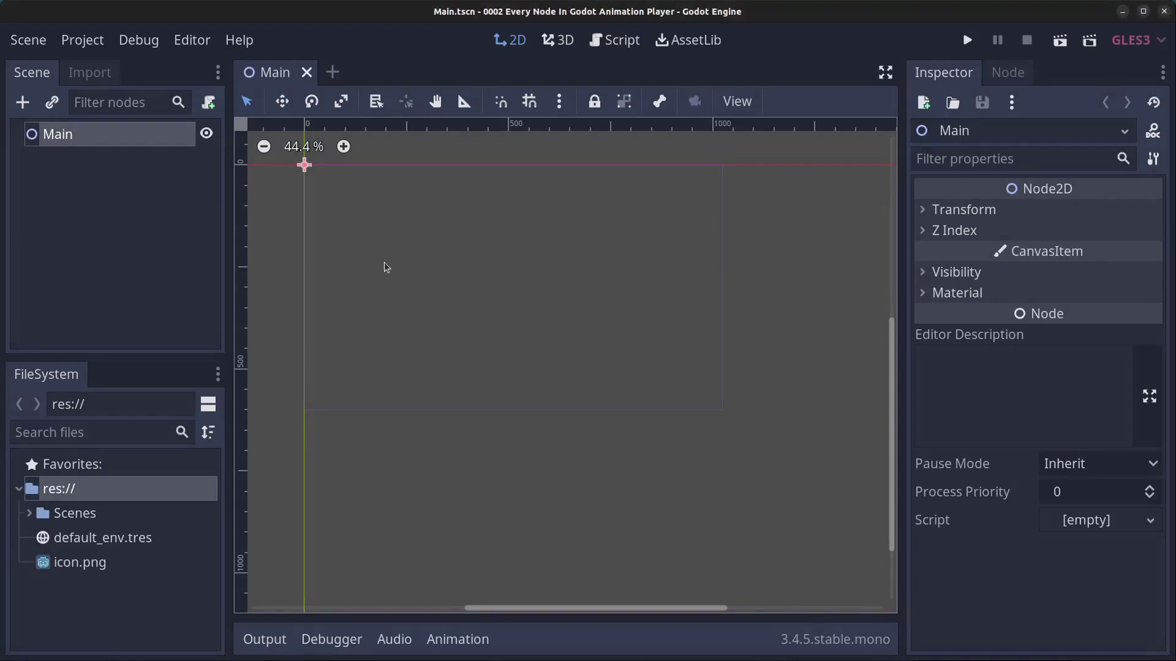
# Step: Create a new 2D scene and rename its root node to Floatie
pyautogui.click(29, 40)
pyautogui.click(57, 75)
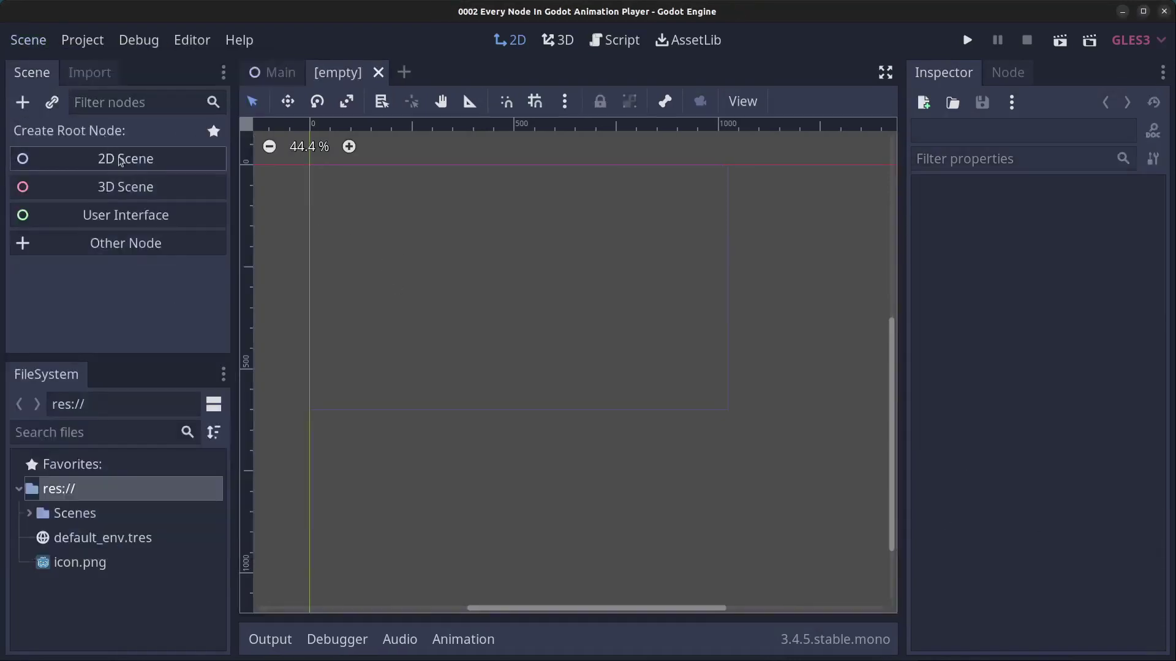
pyautogui.click(150, 160)
pyautogui.doubleClick(130, 143)
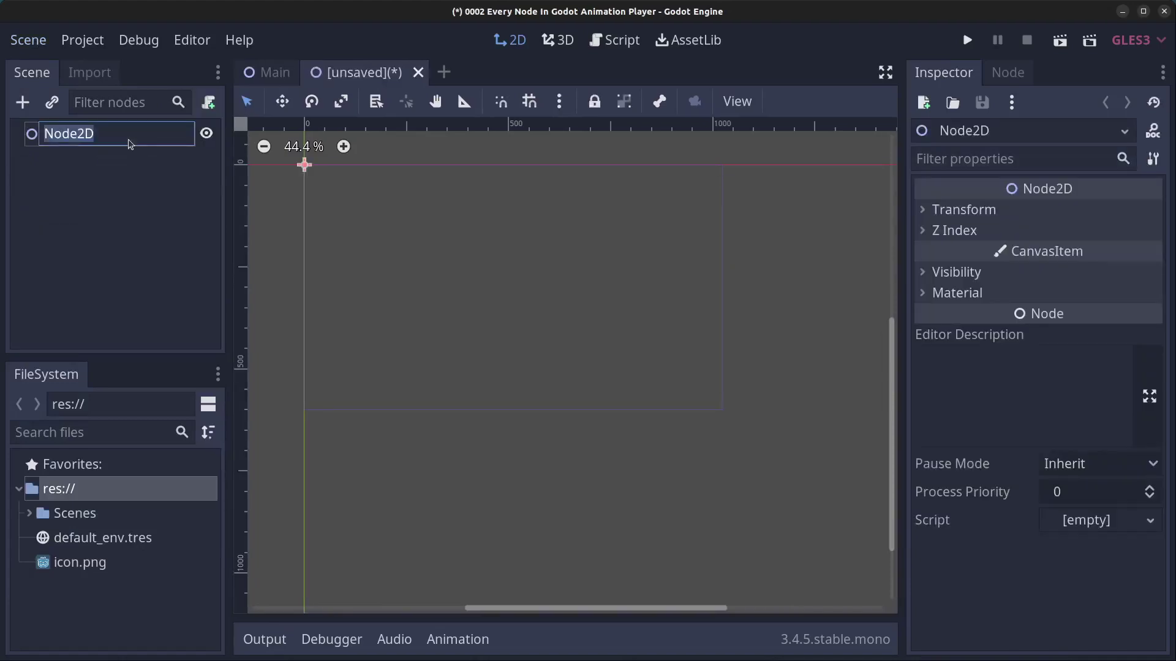
pyautogui.write('Floatie')
pyautogui.press('Return')
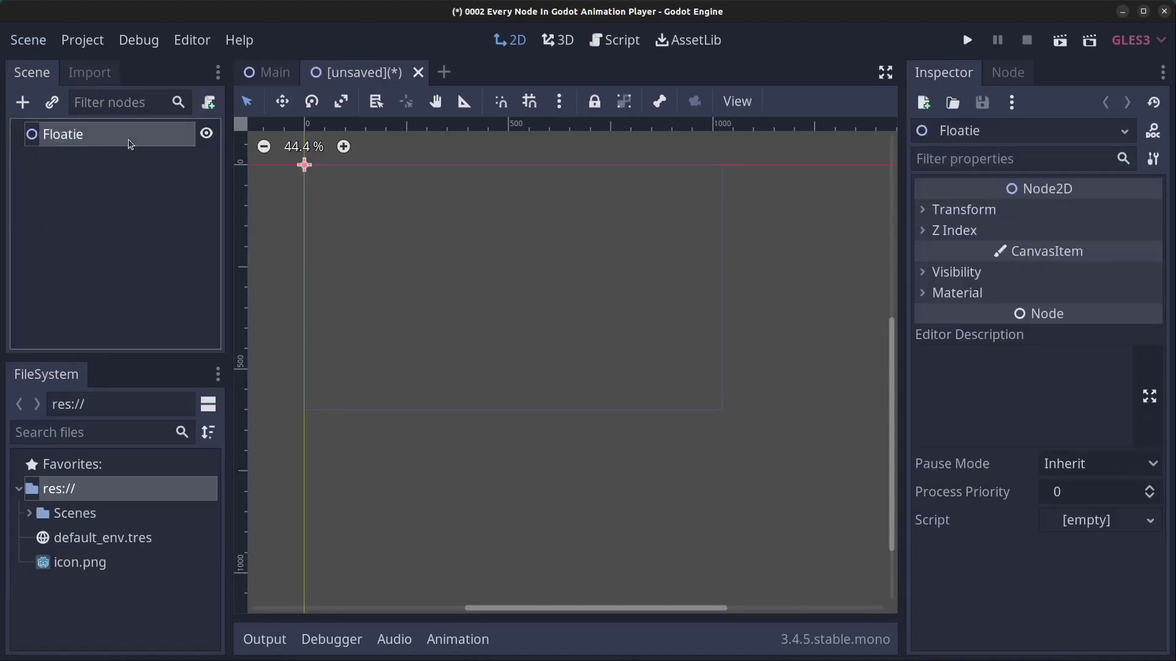
# Step: Add a Sprite child node under Floatie
pyautogui.rightClick(84, 134)
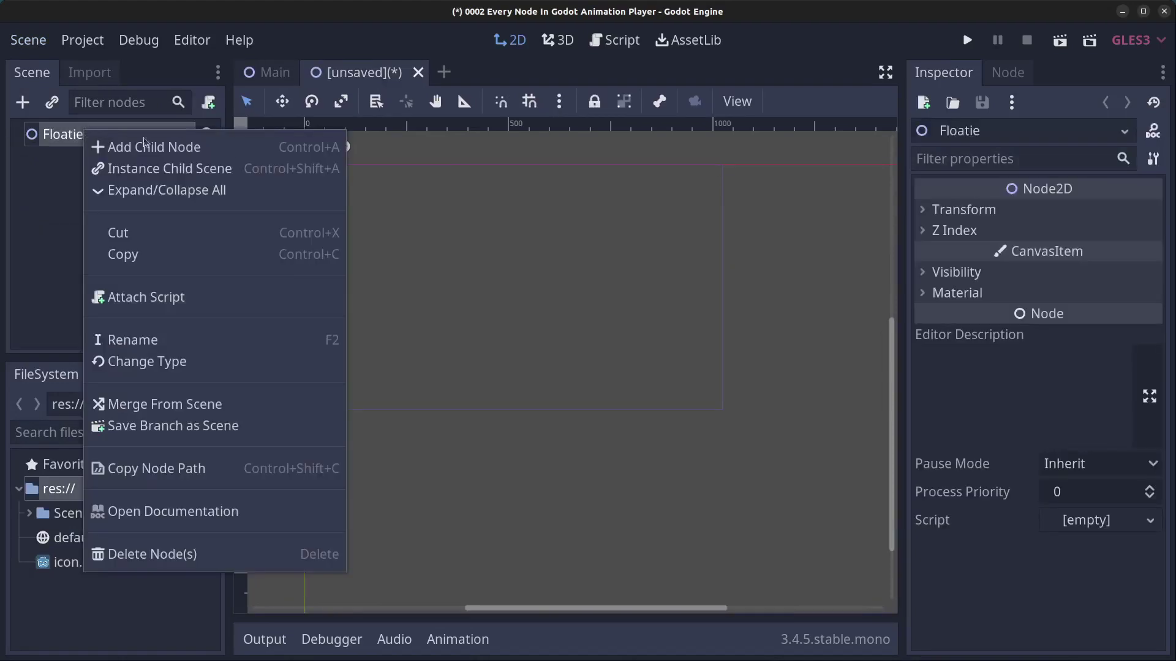
pyautogui.click(193, 147)
pyautogui.write('Sprite')
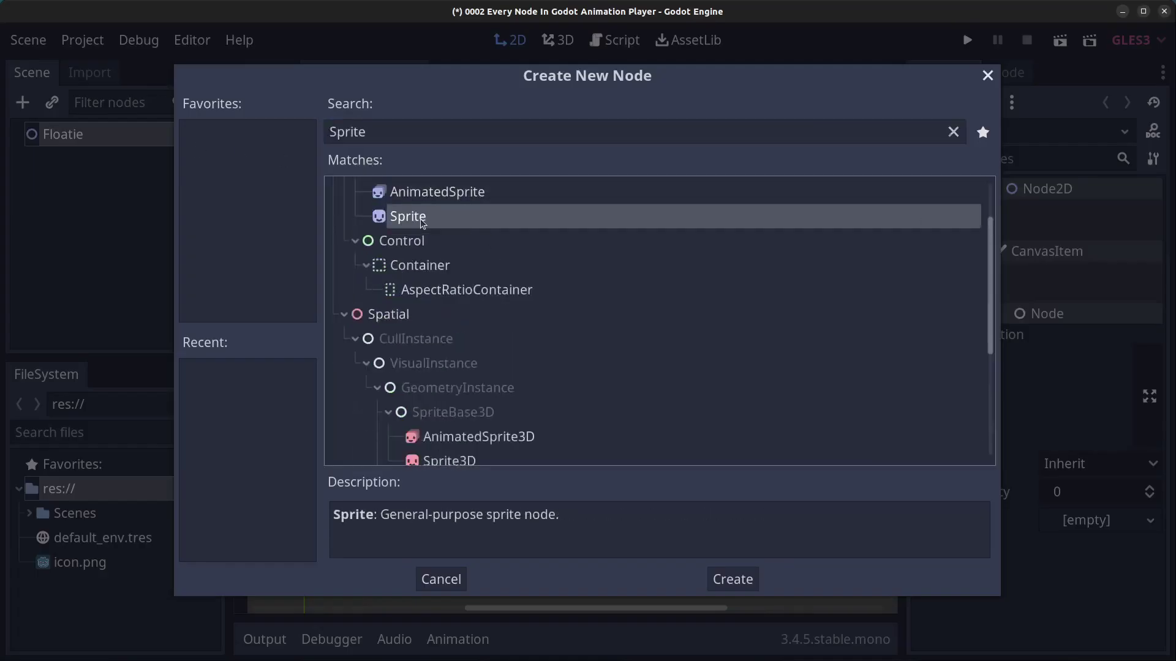
pyautogui.click(737, 582)
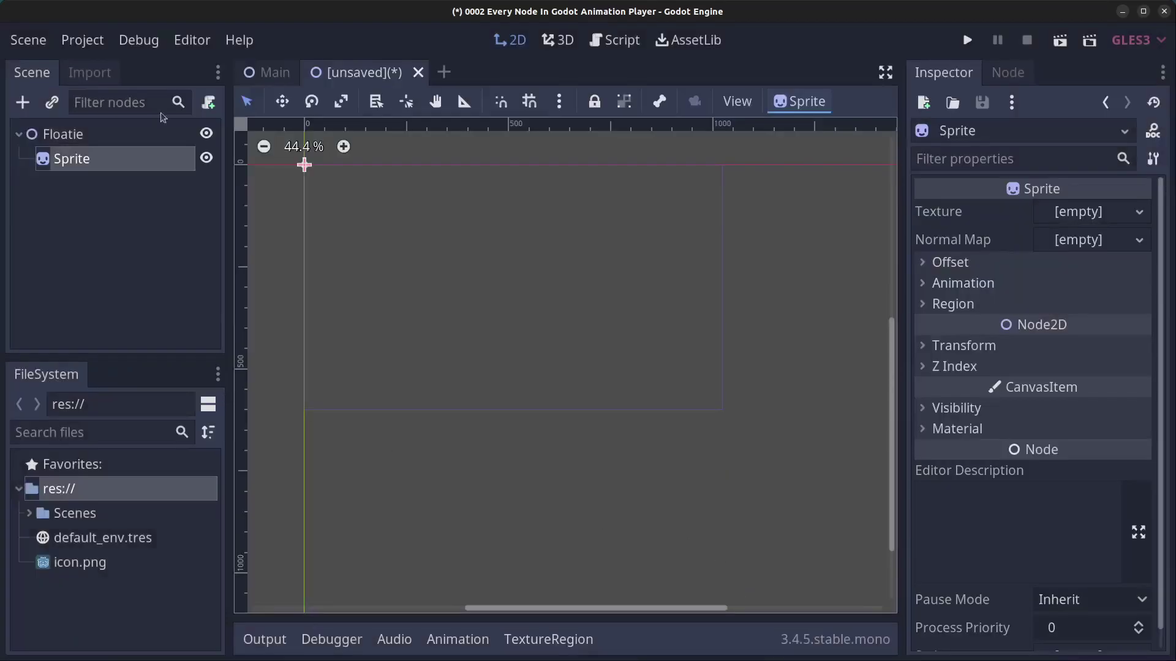
# Step: Save the scene as Floatie.tscn in a newly created res://Scenes/Floatie folder
pyautogui.click(28, 40)
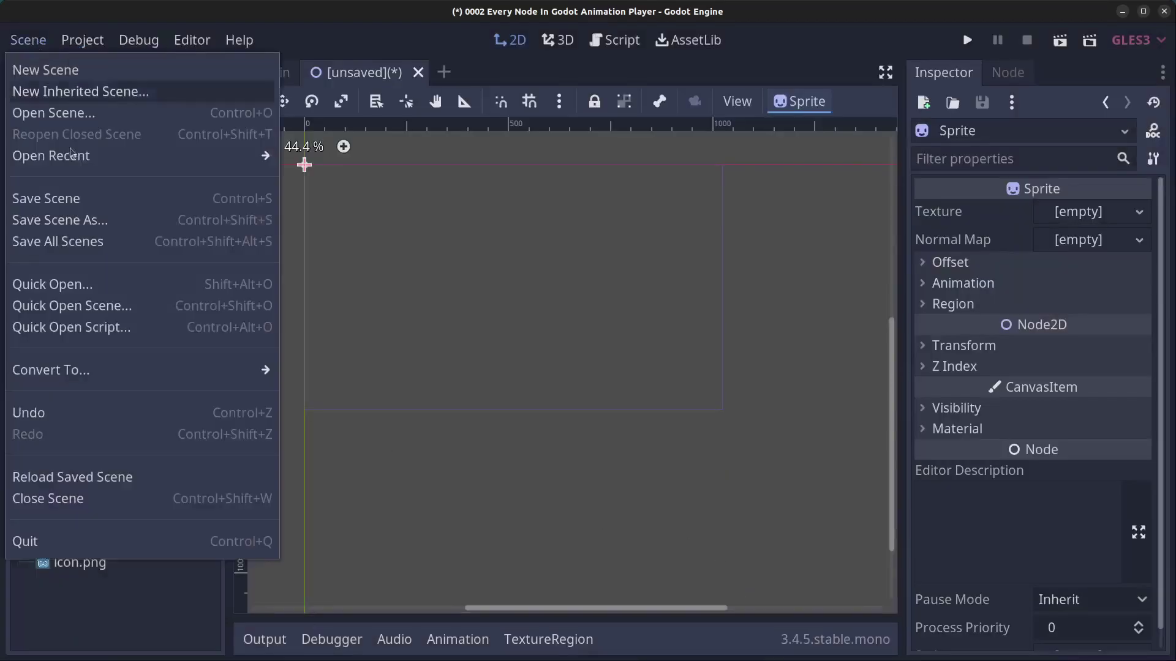
pyautogui.click(96, 199)
pyautogui.press('Tab')
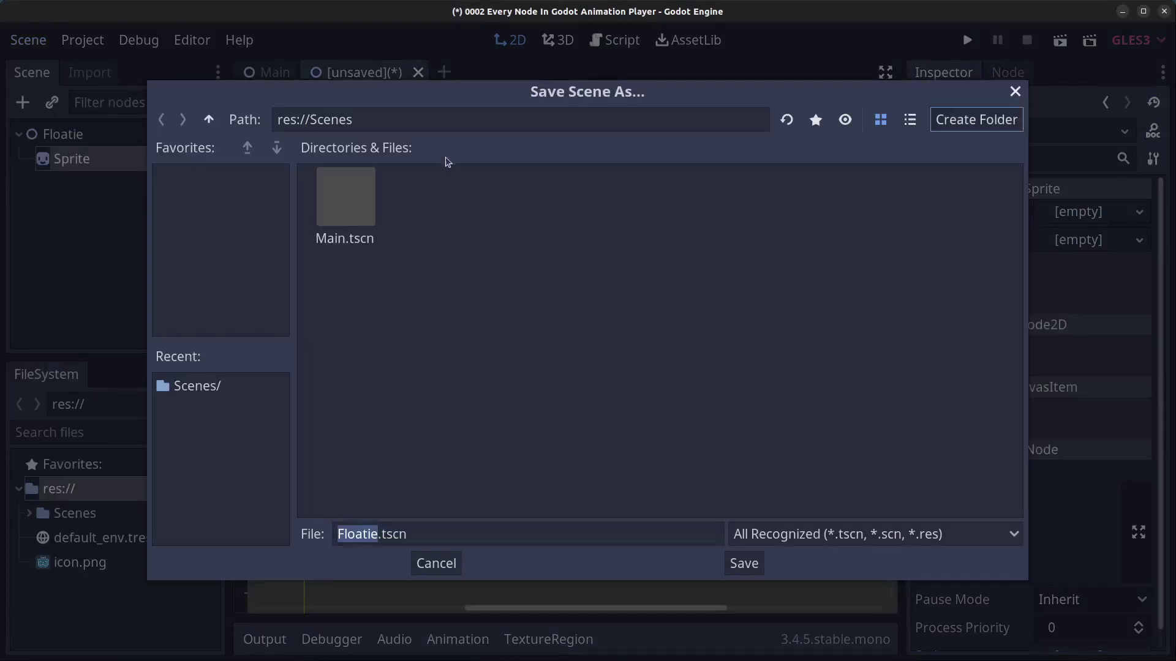
pyautogui.click(997, 119)
pyautogui.write('Floatie')
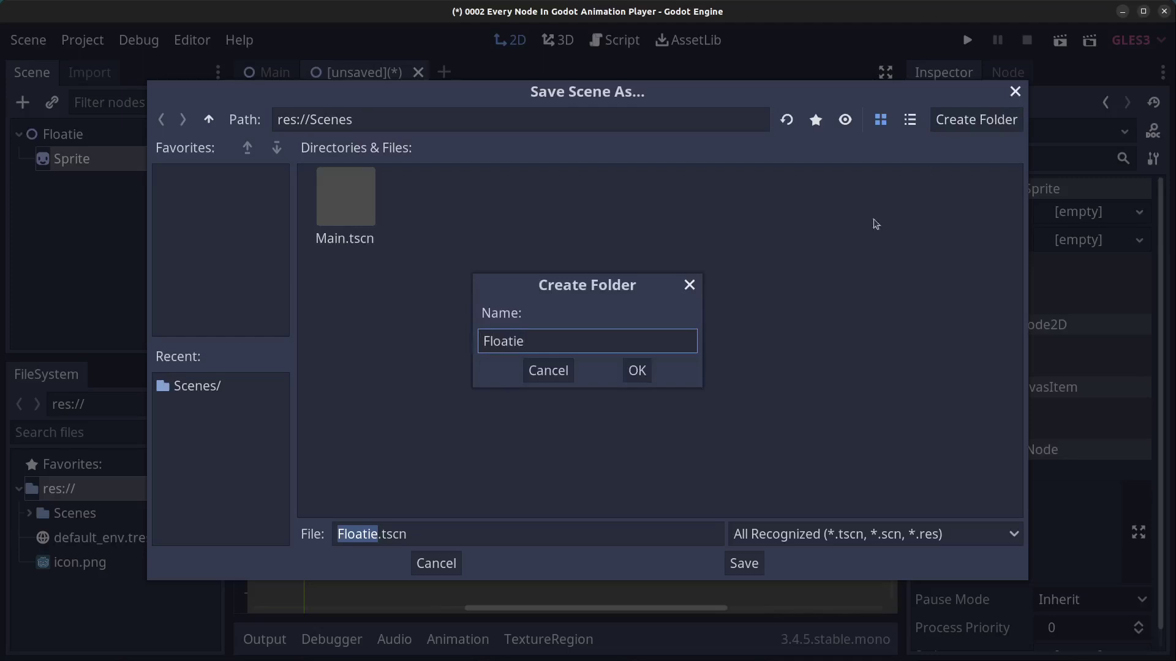
pyautogui.click(622, 370)
pyautogui.click(752, 568)
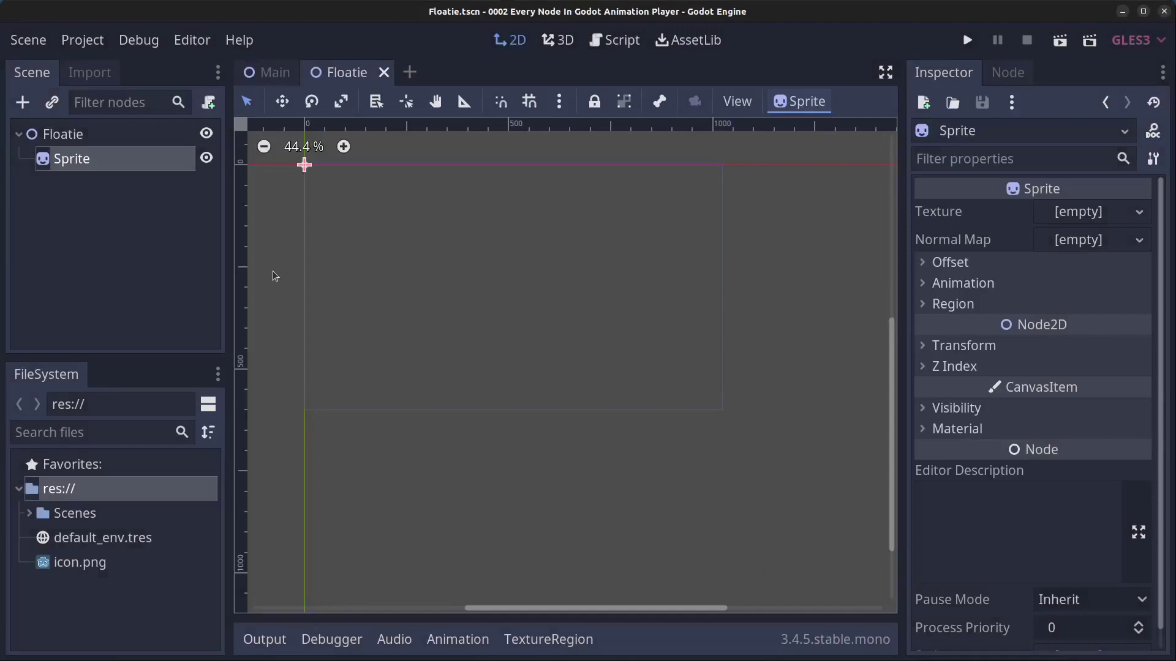
# Step: Create a Gfx folder under res://Scenes/Floatie and open it in the system file manager
pyautogui.click(29, 516)
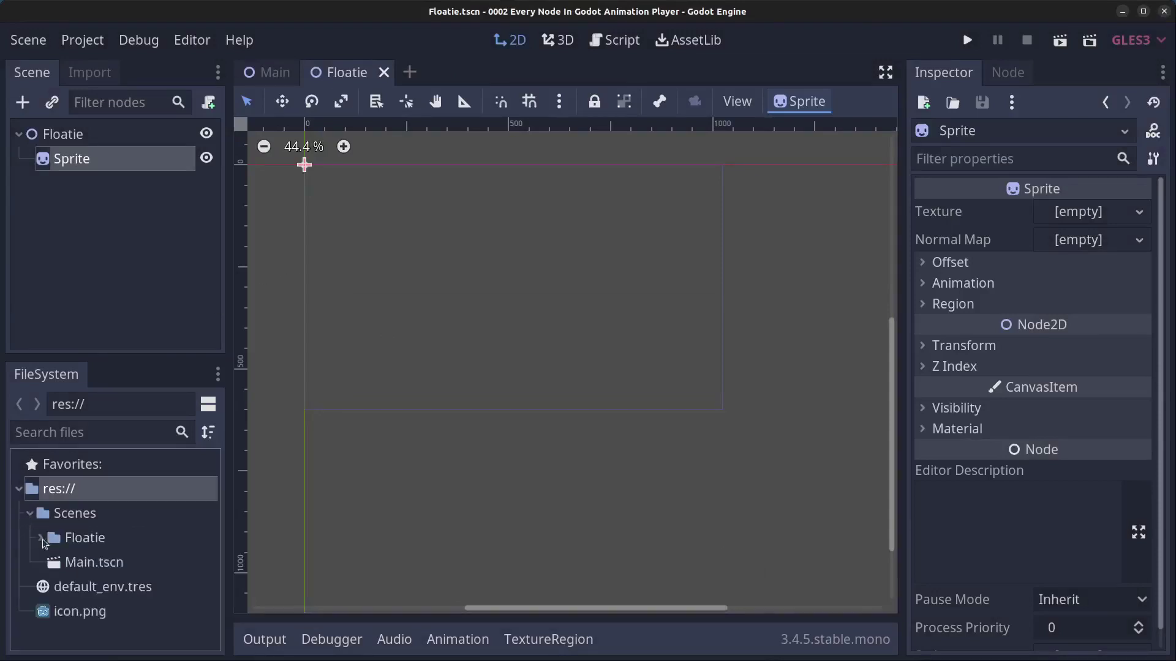
pyautogui.click(41, 539)
pyautogui.rightClick(85, 525)
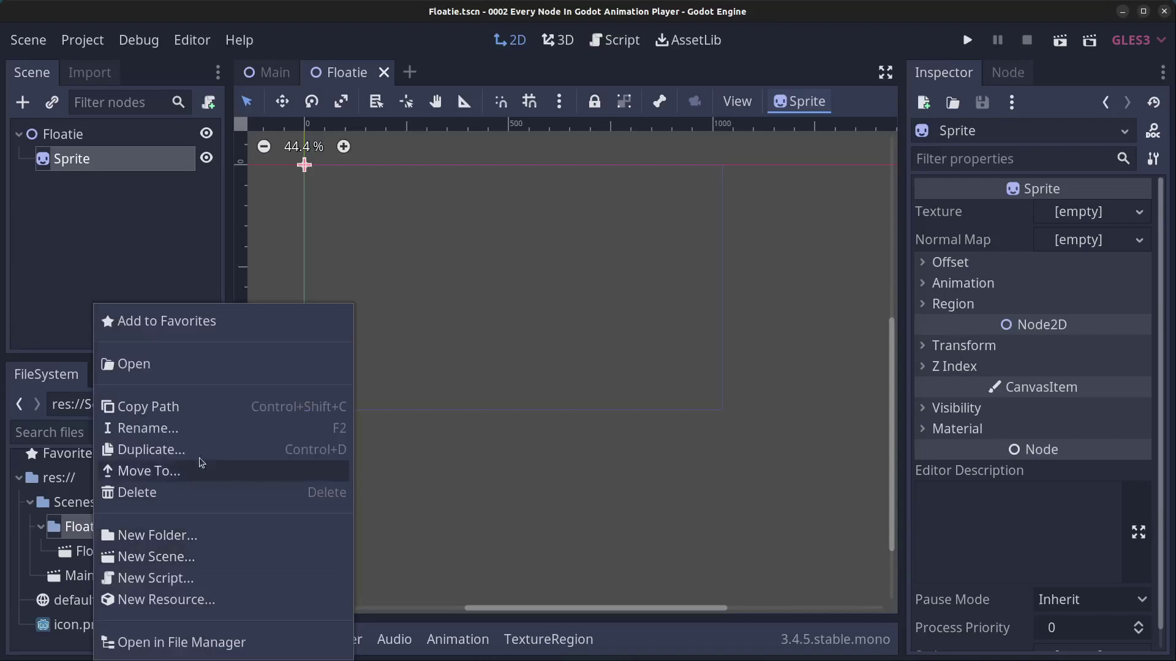
pyautogui.click(197, 537)
pyautogui.write('Gfx')
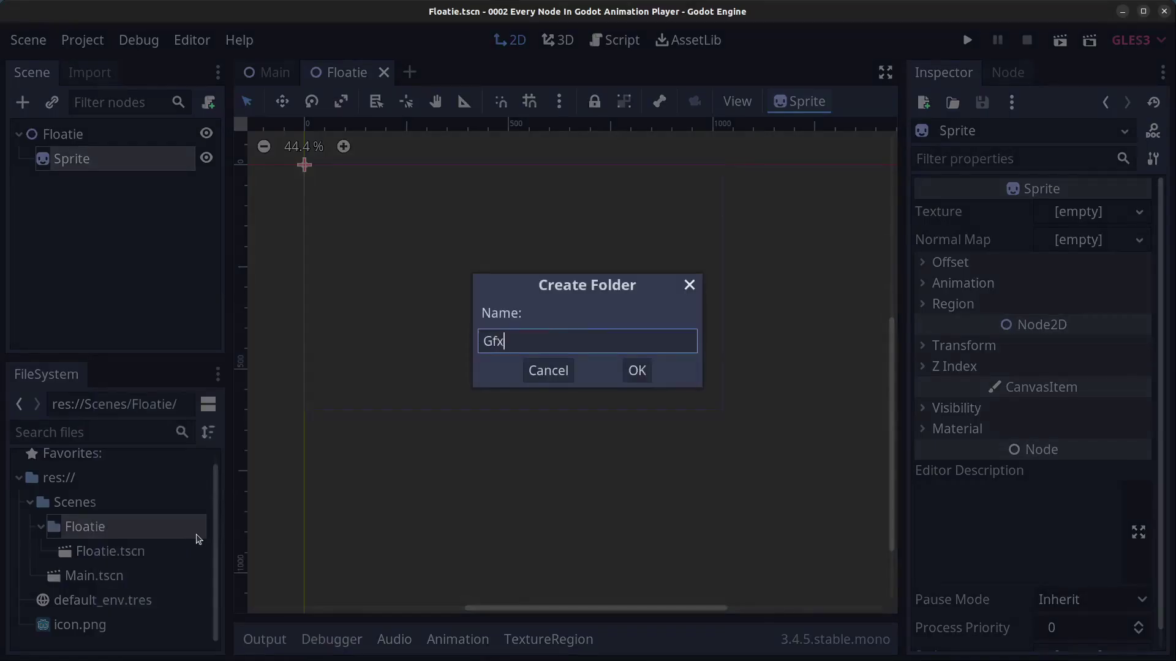
pyautogui.press('Return')
pyautogui.rightClick(85, 551)
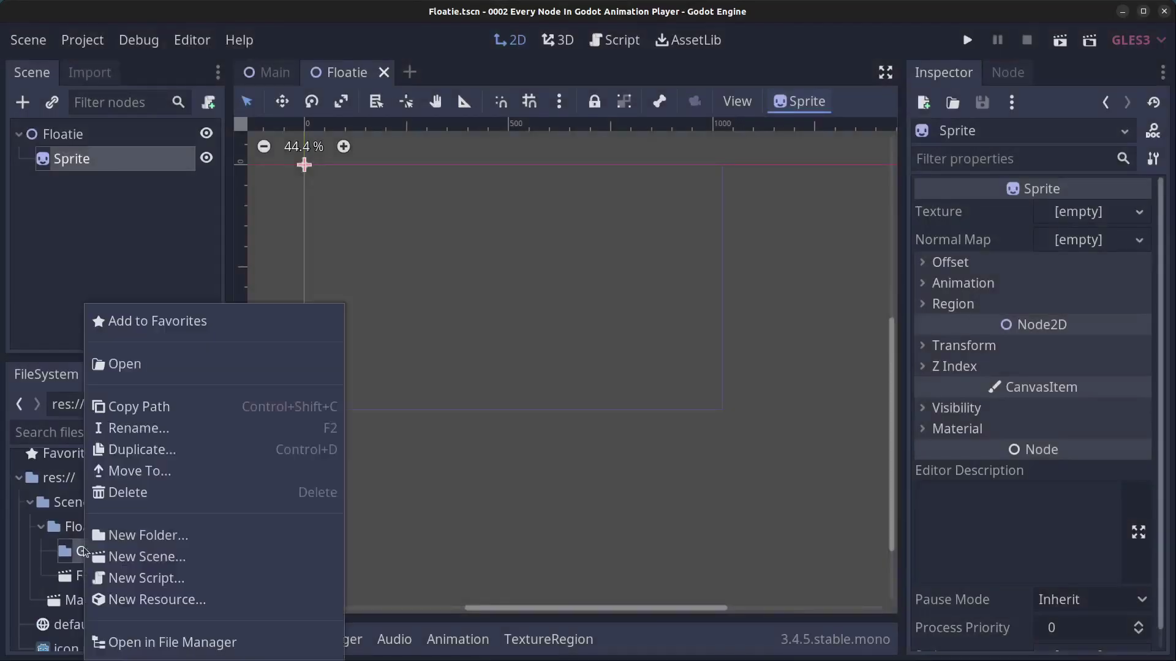
pyautogui.click(178, 655)
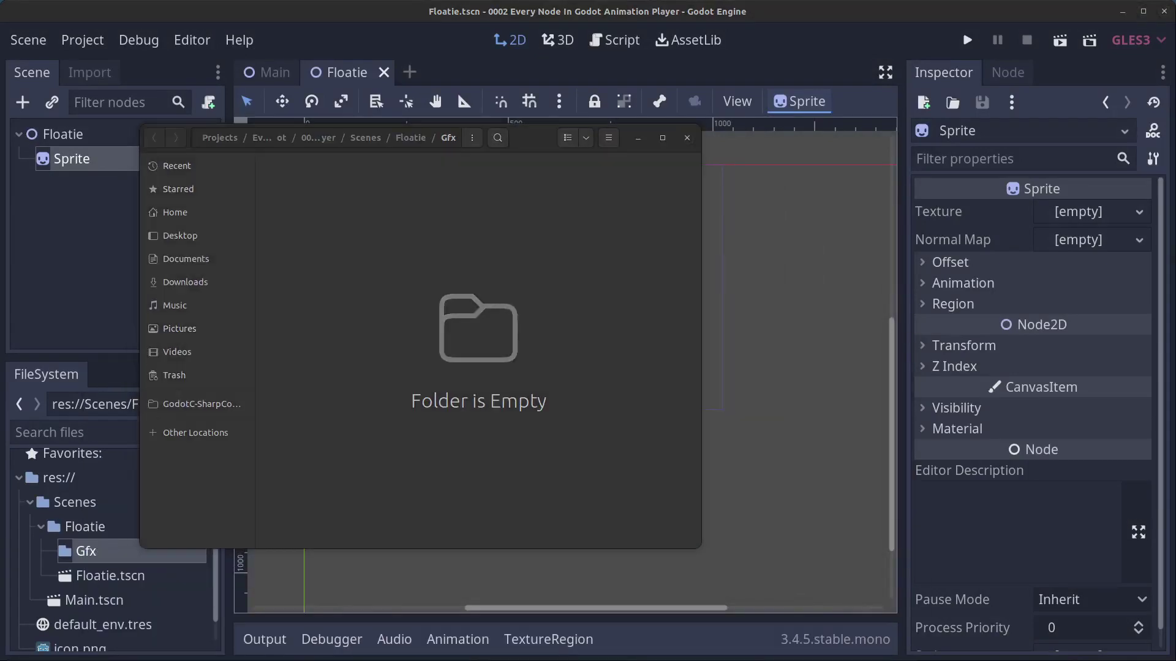
# Step: Paste Floatie.png into the Gfx folder and close the file manager
pyautogui.rightClick(478, 232)
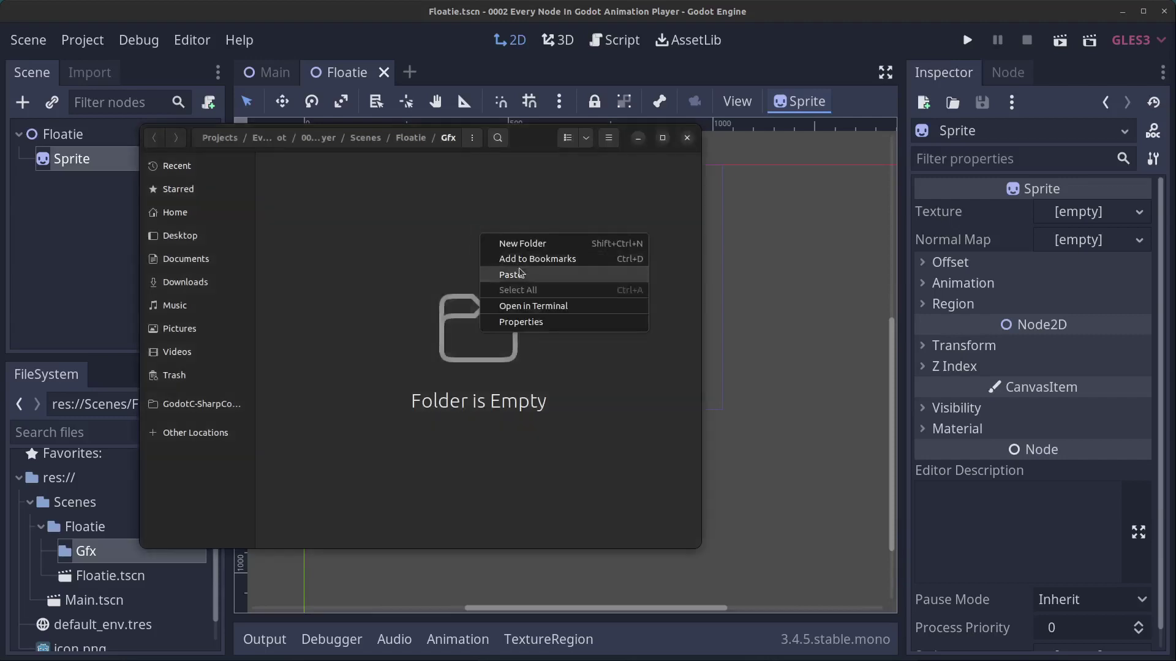
pyautogui.click(518, 273)
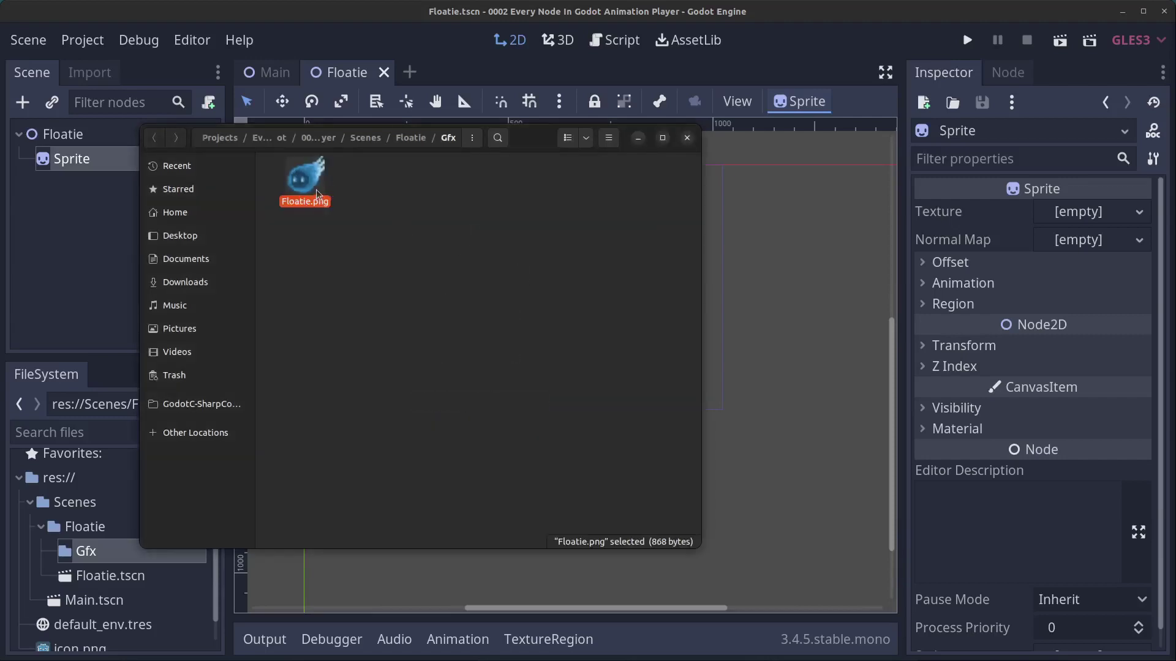
pyautogui.click(688, 139)
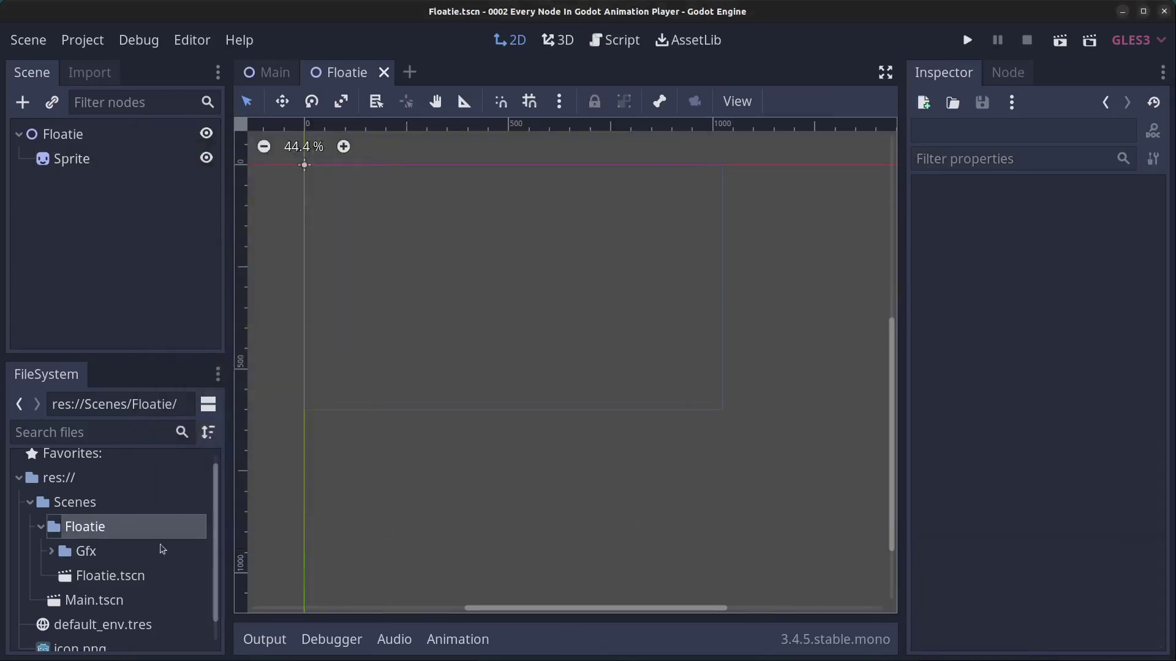
# Step: Create an Sfx folder under res://Scenes/Floatie and open it in the file manager
pyautogui.rightClick(106, 529)
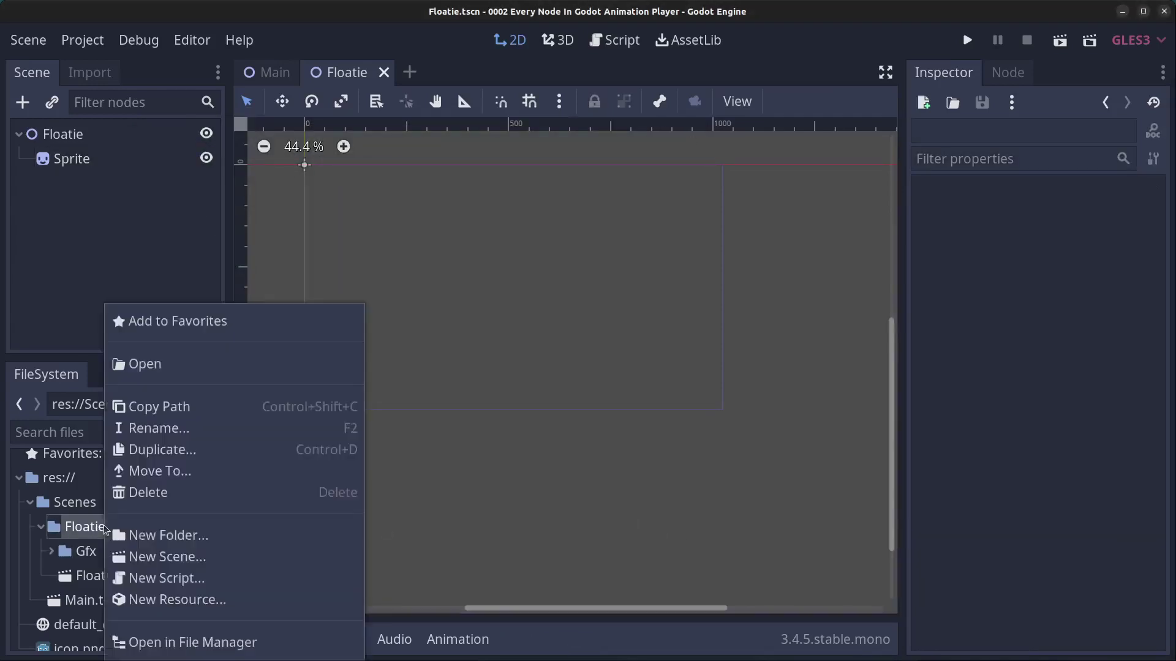
pyautogui.click(183, 539)
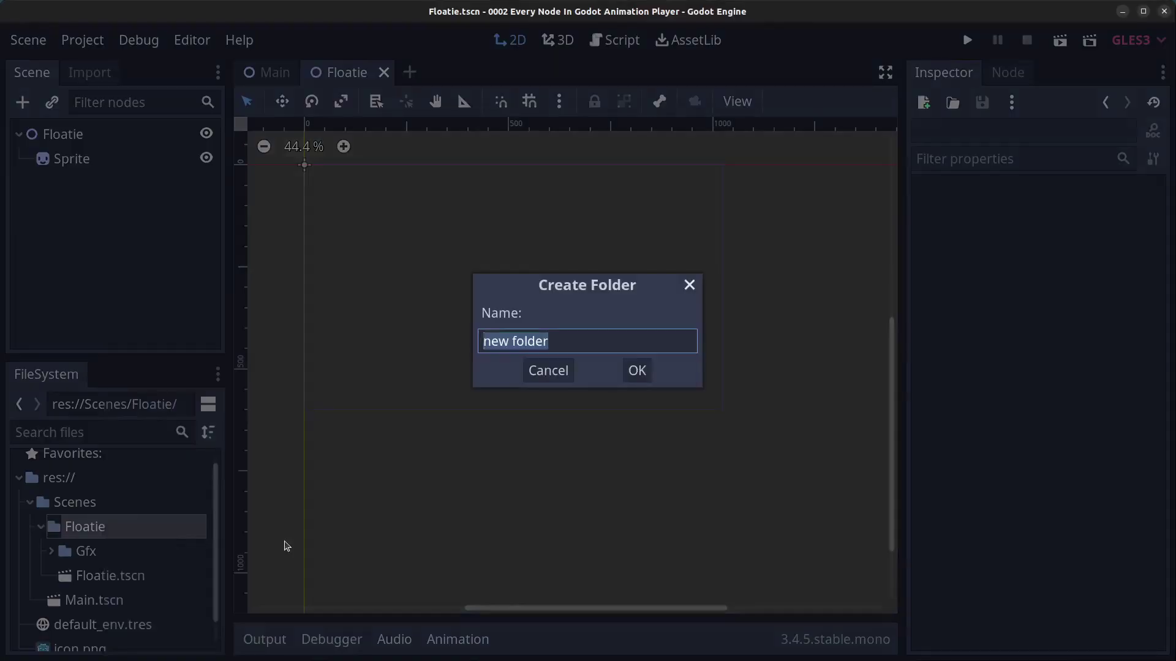
pyautogui.write('Sfx')
pyautogui.press('Return')
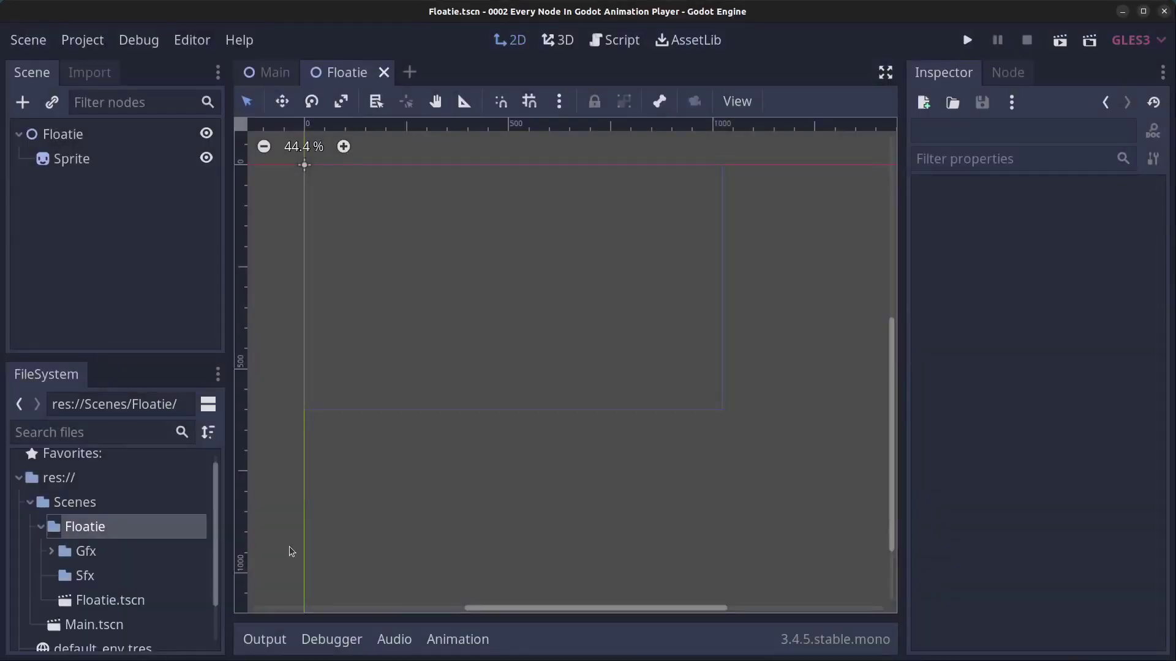
pyautogui.click(84, 576)
pyautogui.rightClick(85, 576)
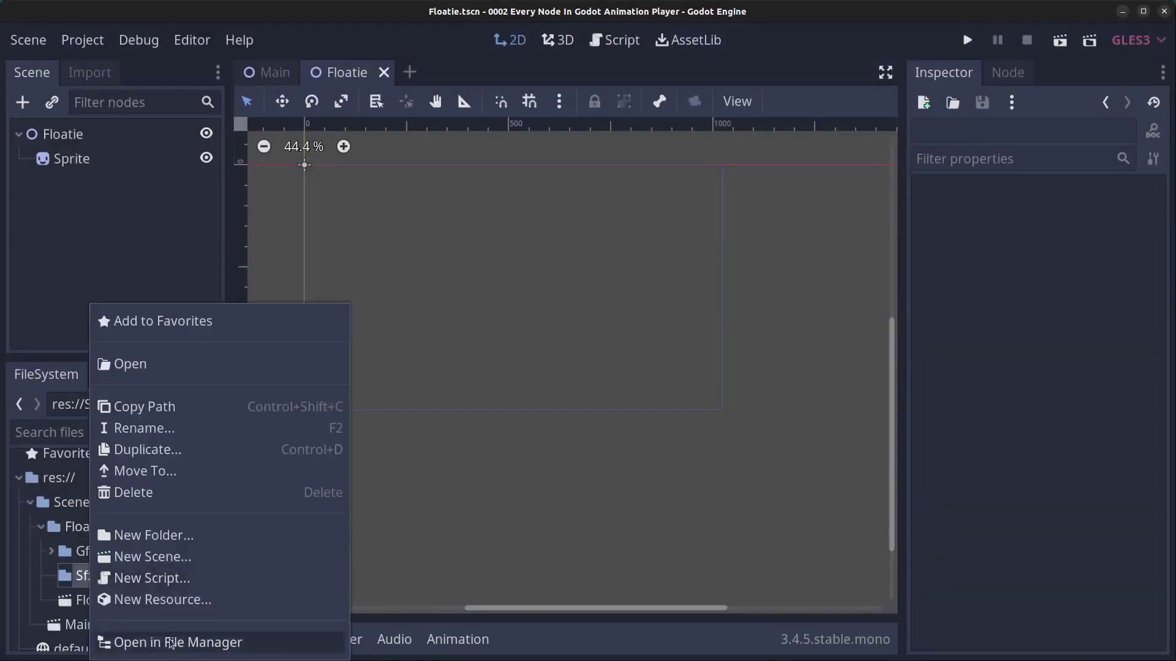
pyautogui.click(153, 640)
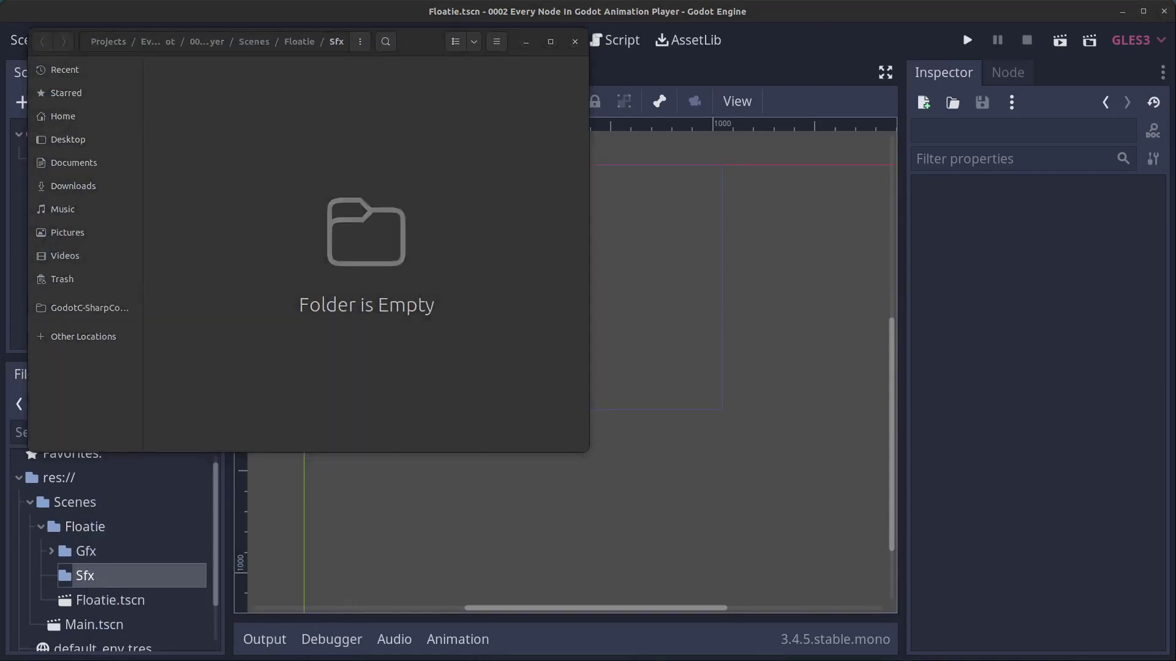
# Step: Paste Hickup.wav into the Sfx folder and close the file manager
pyautogui.rightClick(303, 126)
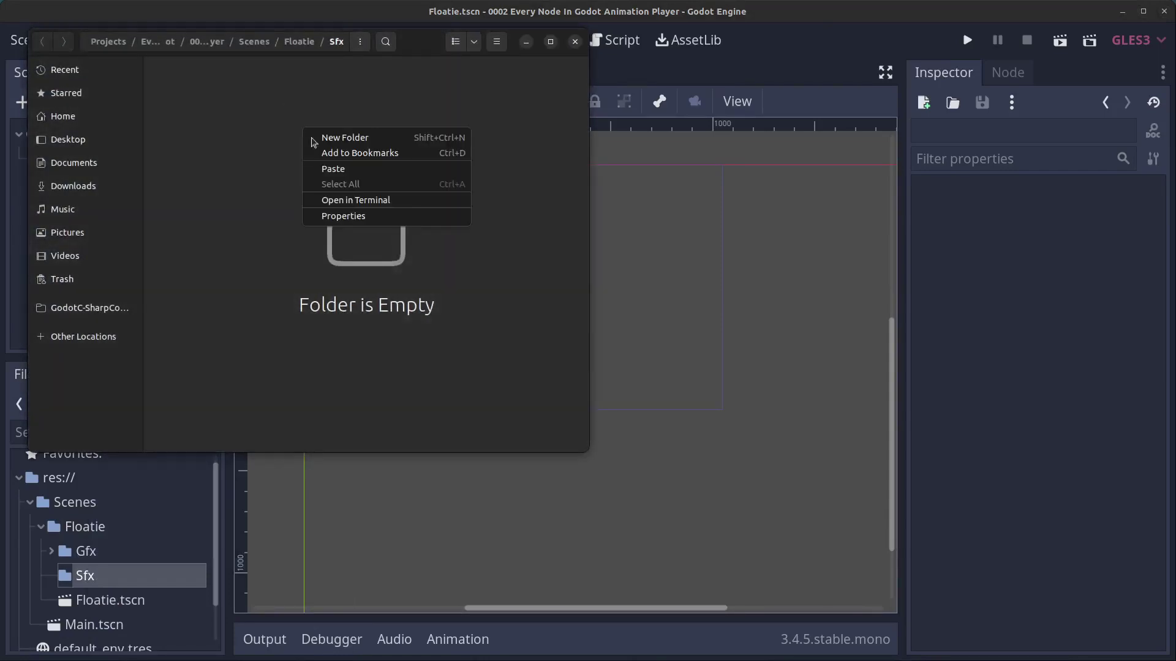
pyautogui.click(354, 168)
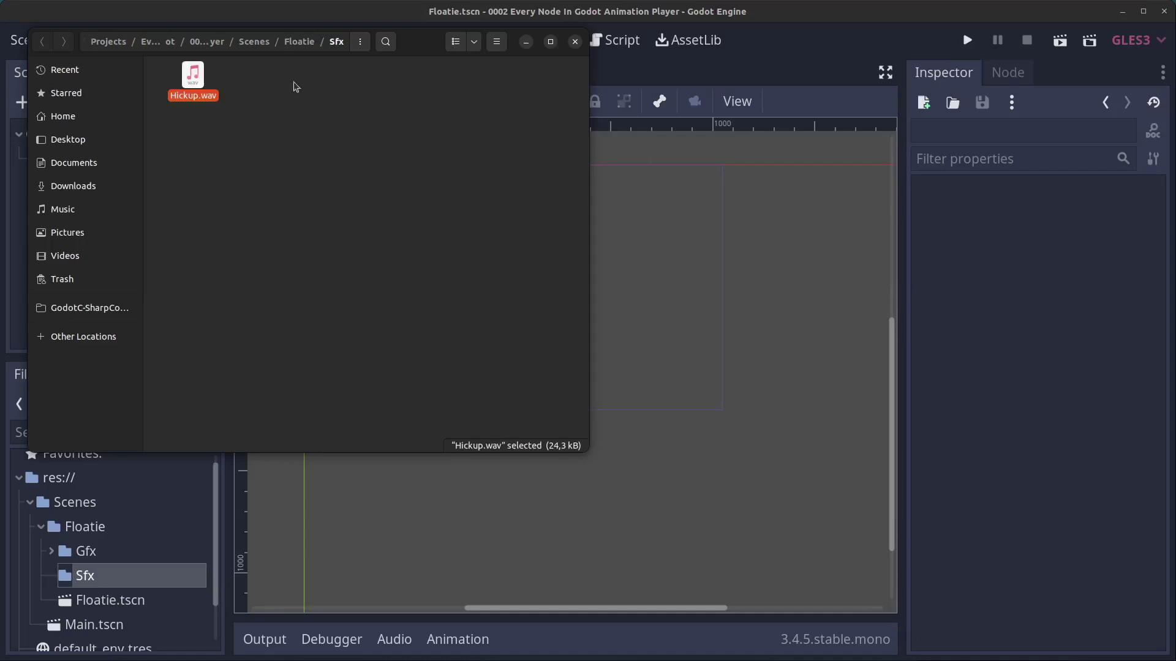
pyautogui.click(575, 41)
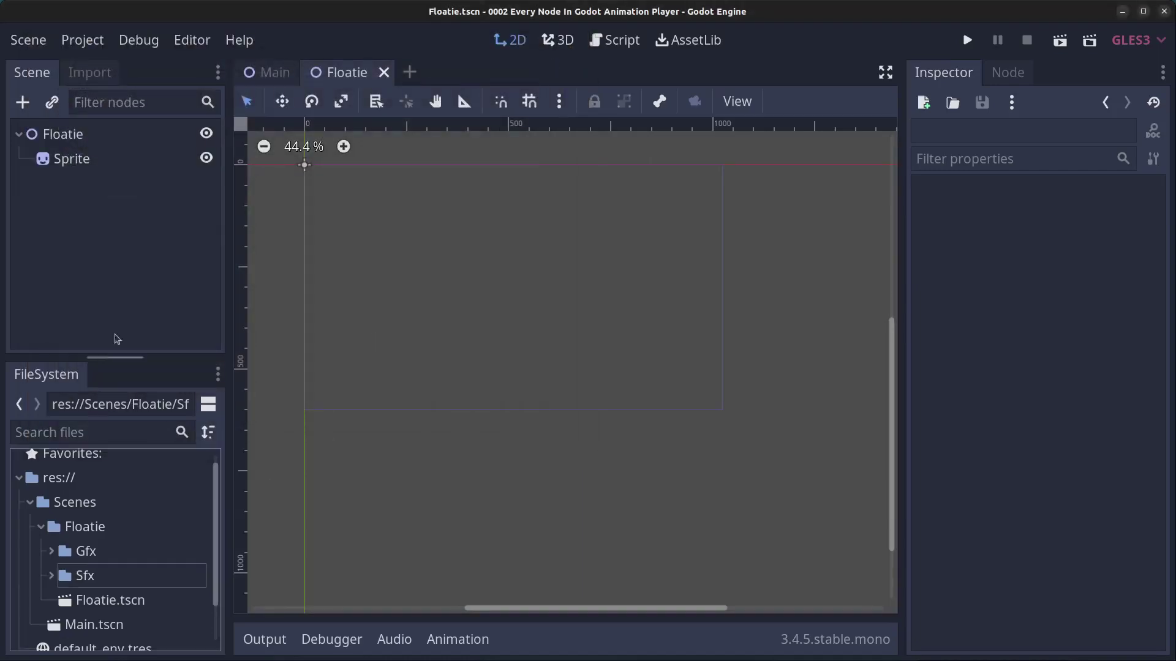
# Step: Add an AnimationPlayer child node under Floatie
pyautogui.rightClick(92, 135)
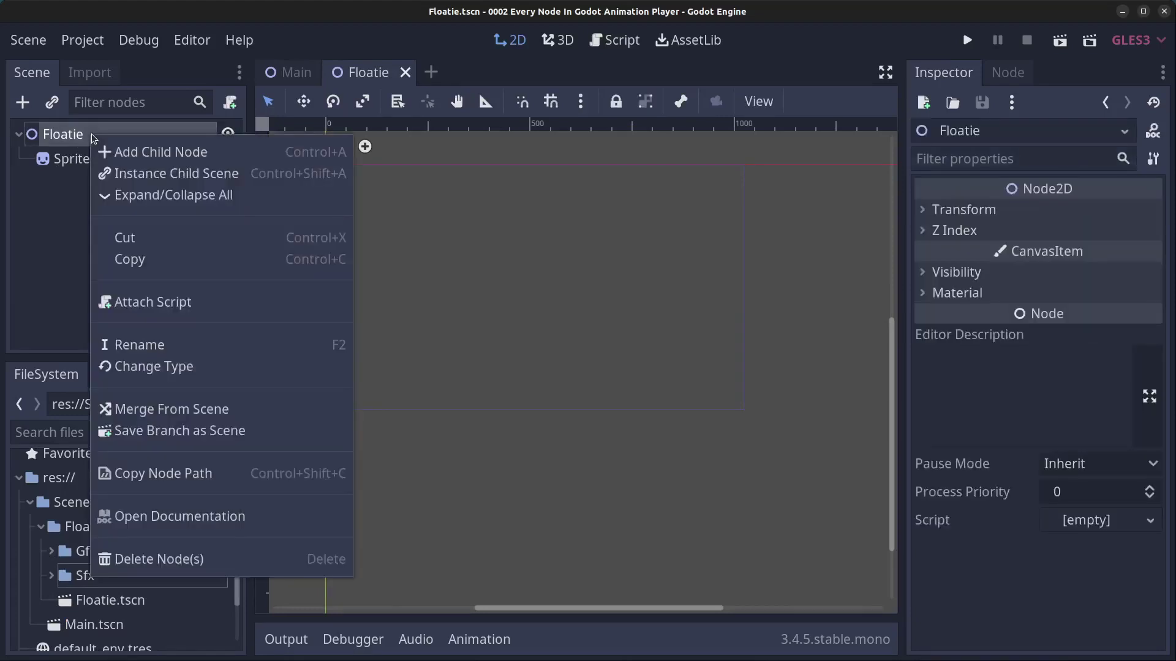
pyautogui.click(207, 153)
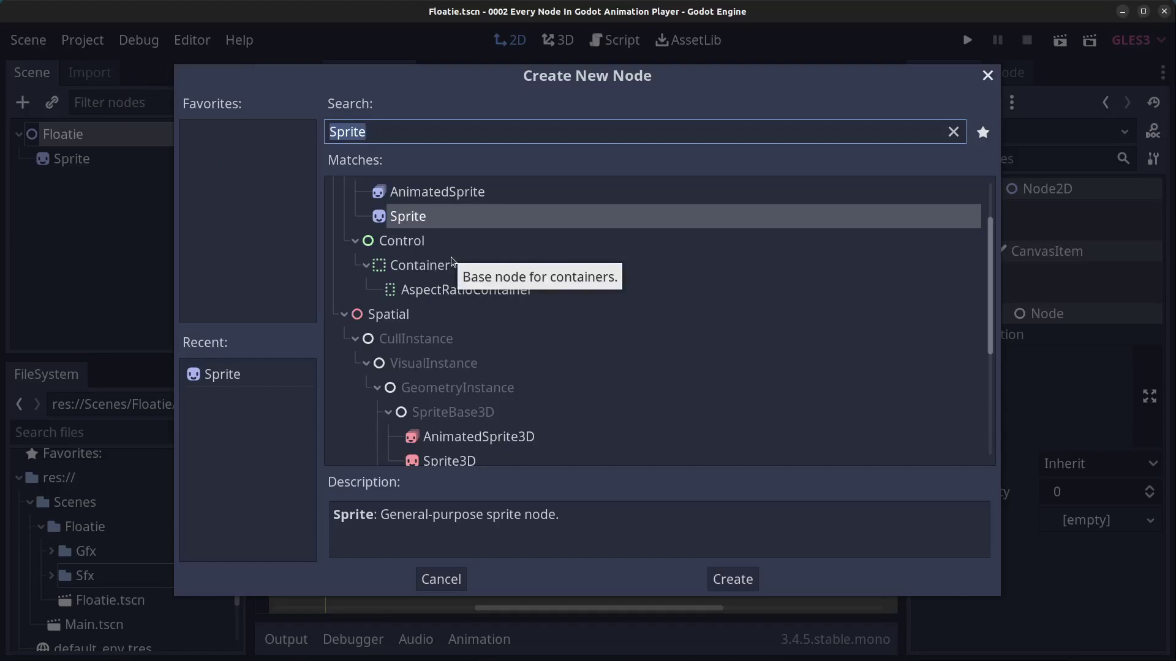
pyautogui.write('Animationpl')
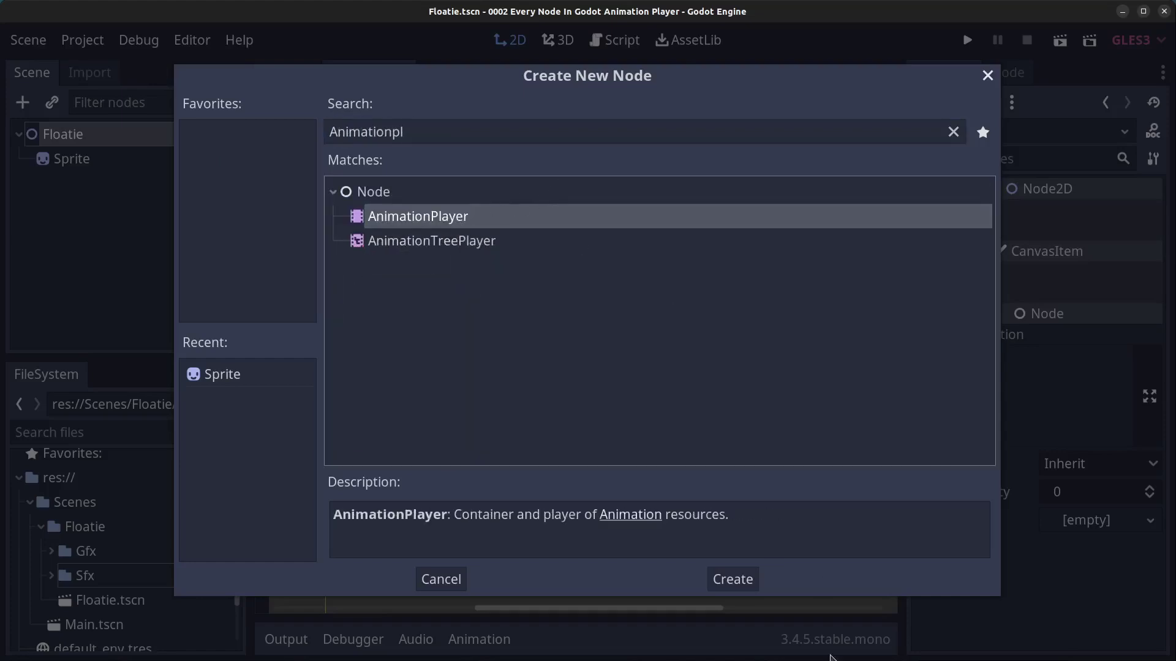
pyautogui.click(735, 580)
pyautogui.click(428, 362)
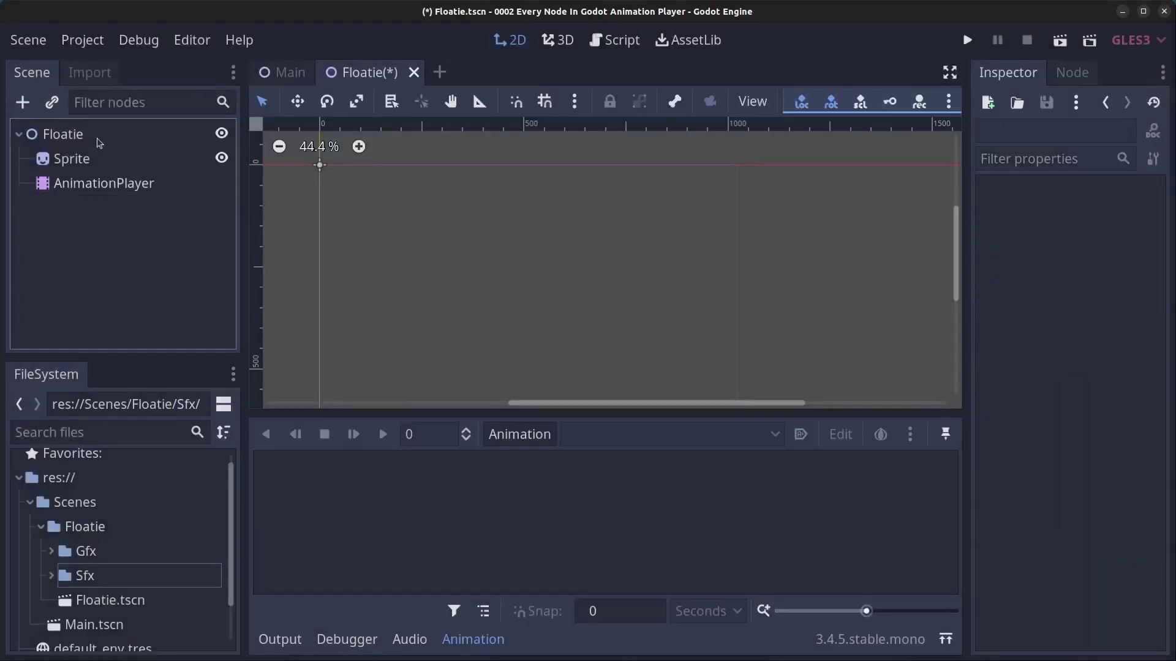
# Step: Add an AudioStreamPlayer under Floatie with Pitch Scale set to 1.7
pyautogui.rightClick(80, 139)
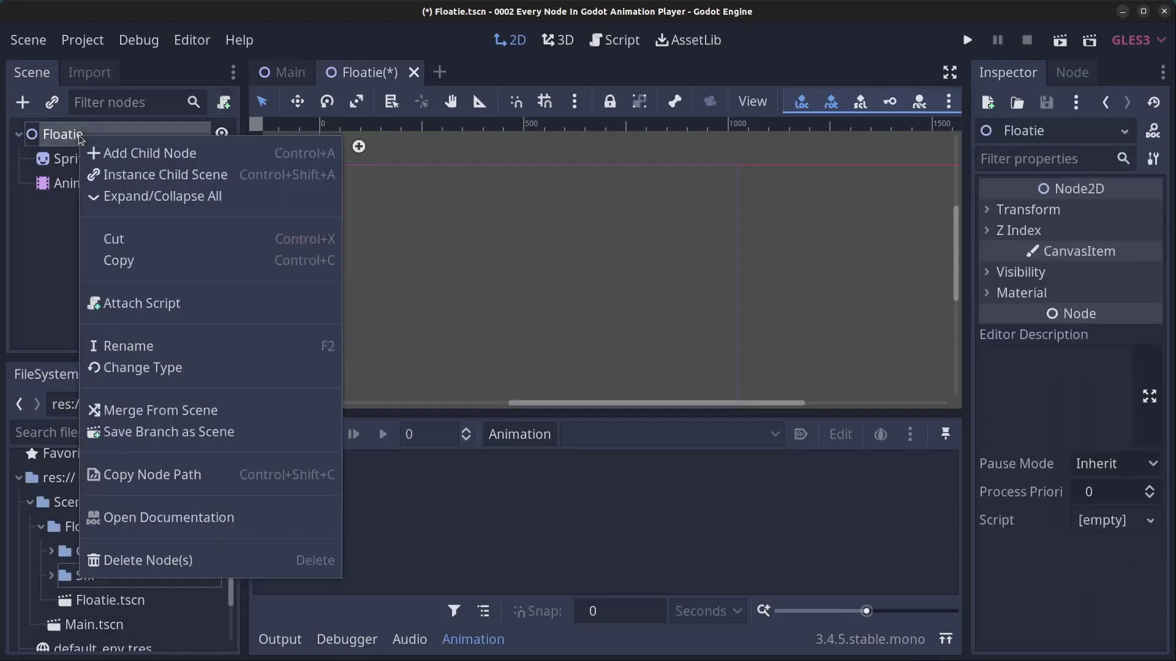
pyautogui.click(186, 154)
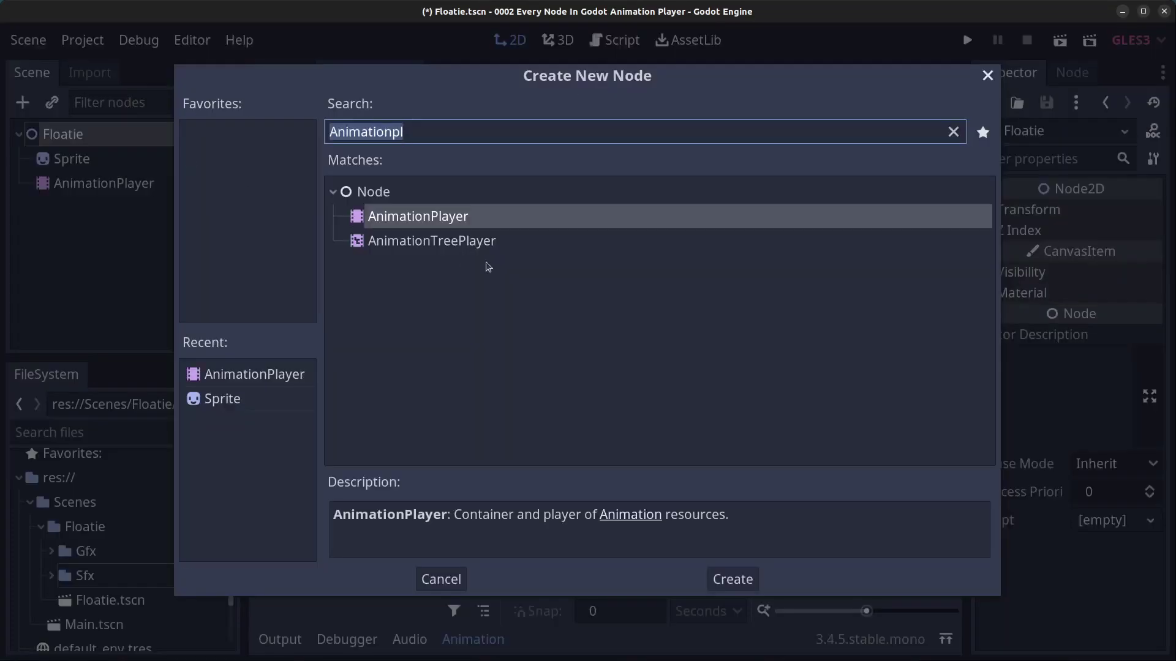
pyautogui.write('Audio')
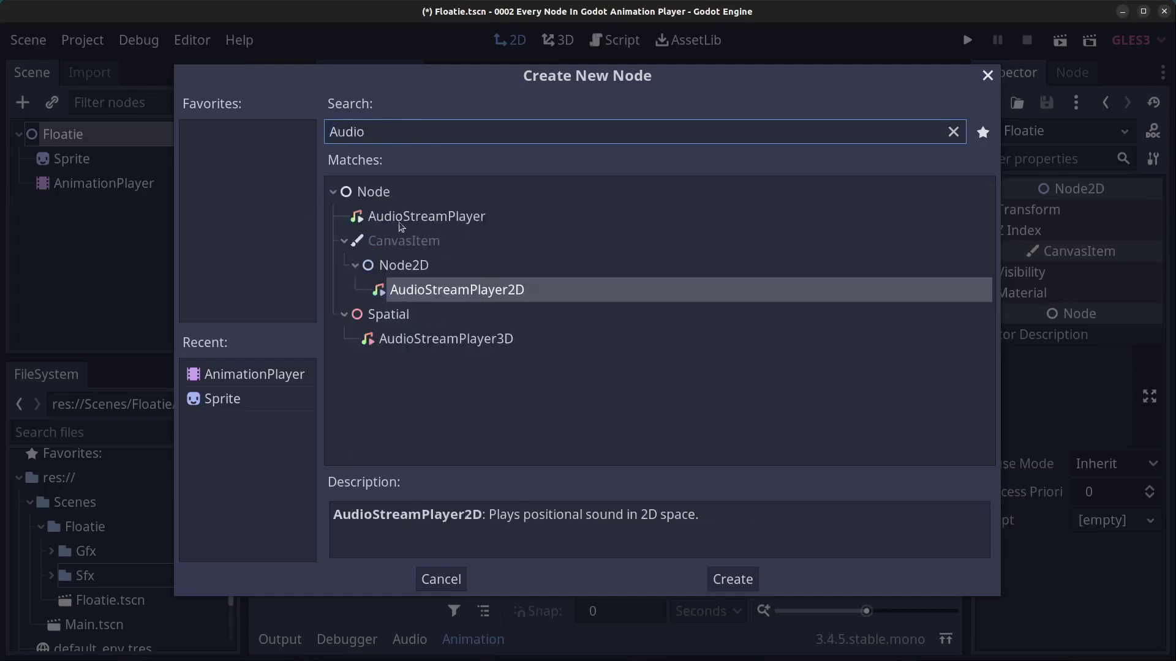
pyautogui.click(400, 219)
pyautogui.click(737, 579)
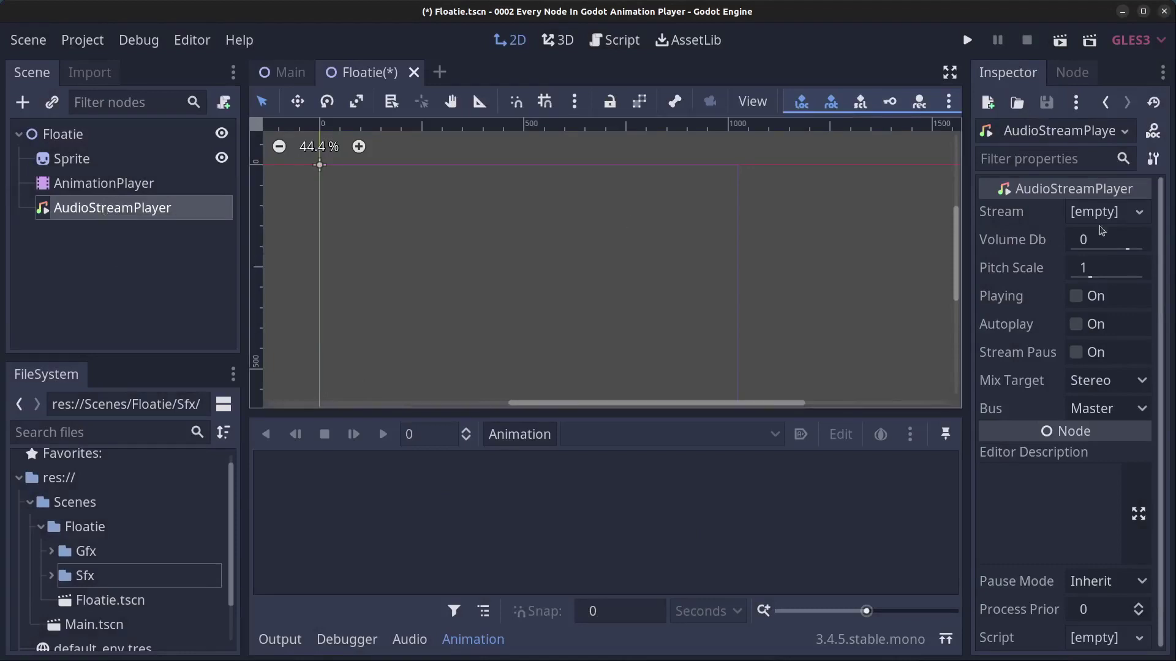
pyautogui.click(1119, 265)
pyautogui.write('1.7')
pyautogui.press('Return')
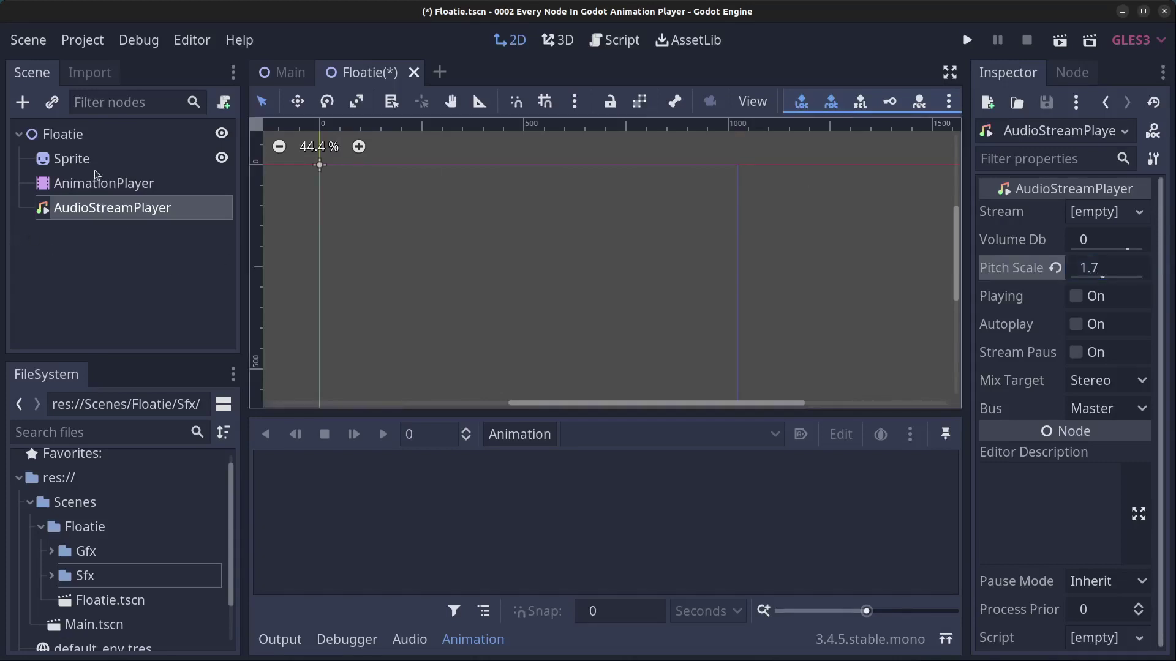
pyautogui.click(120, 185)
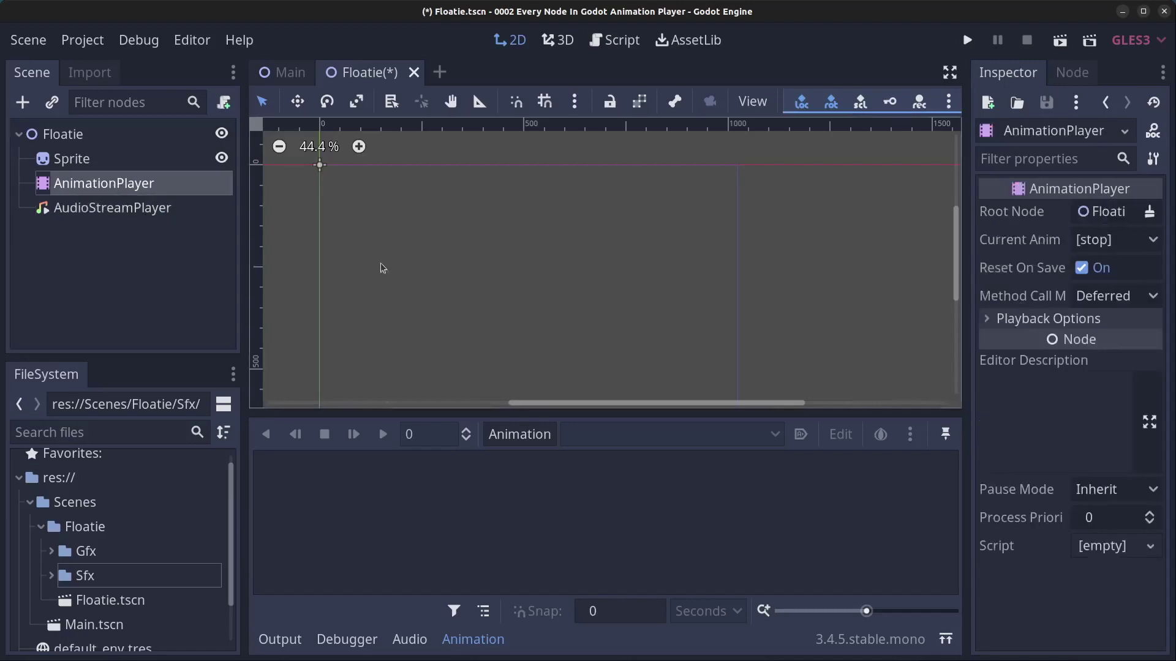
# Step: Add a new animation named Floatie to the AnimationPlayer
pyautogui.click(524, 440)
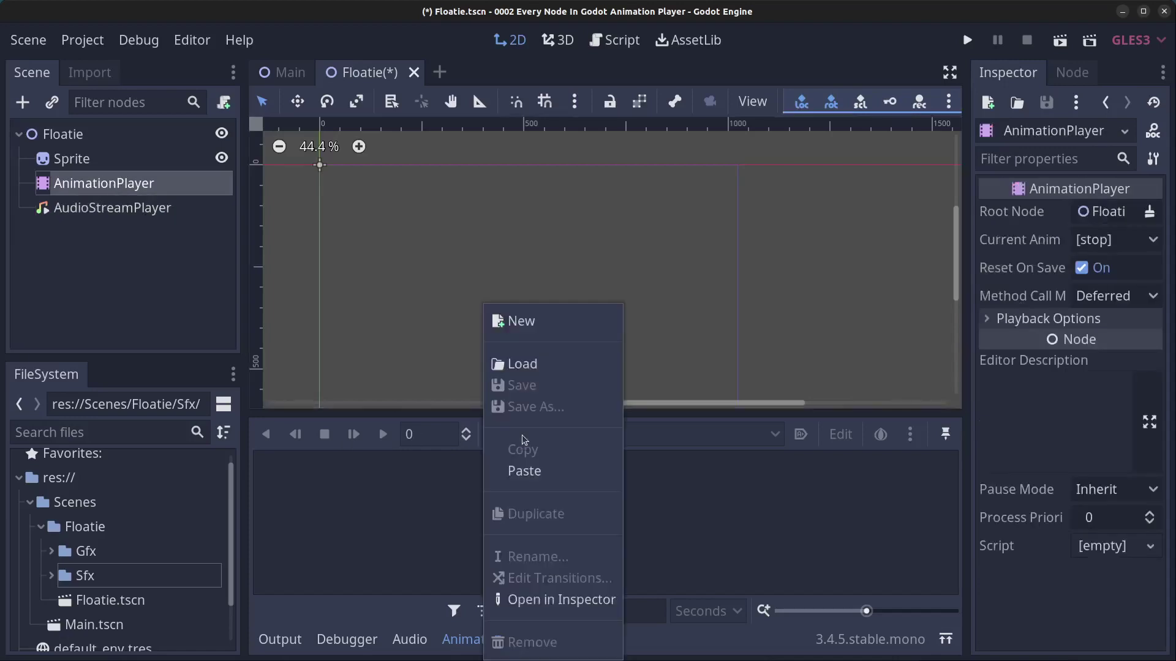
pyautogui.click(545, 325)
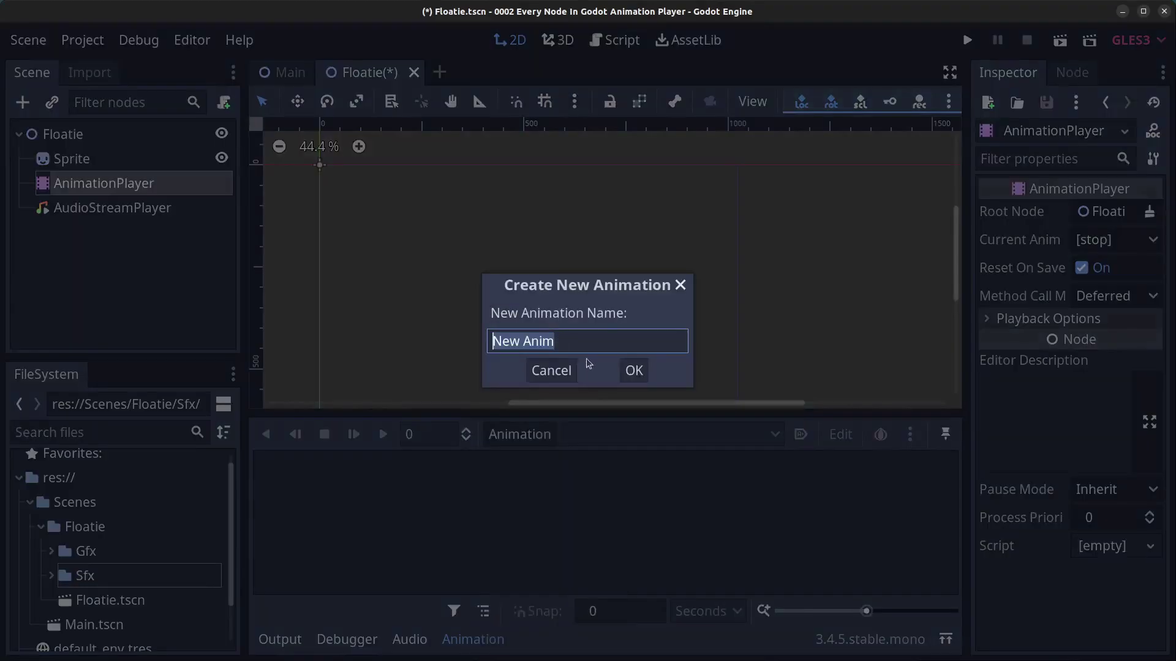
pyautogui.write('Fk')
pyautogui.write('oatie')
pyautogui.click(633, 370)
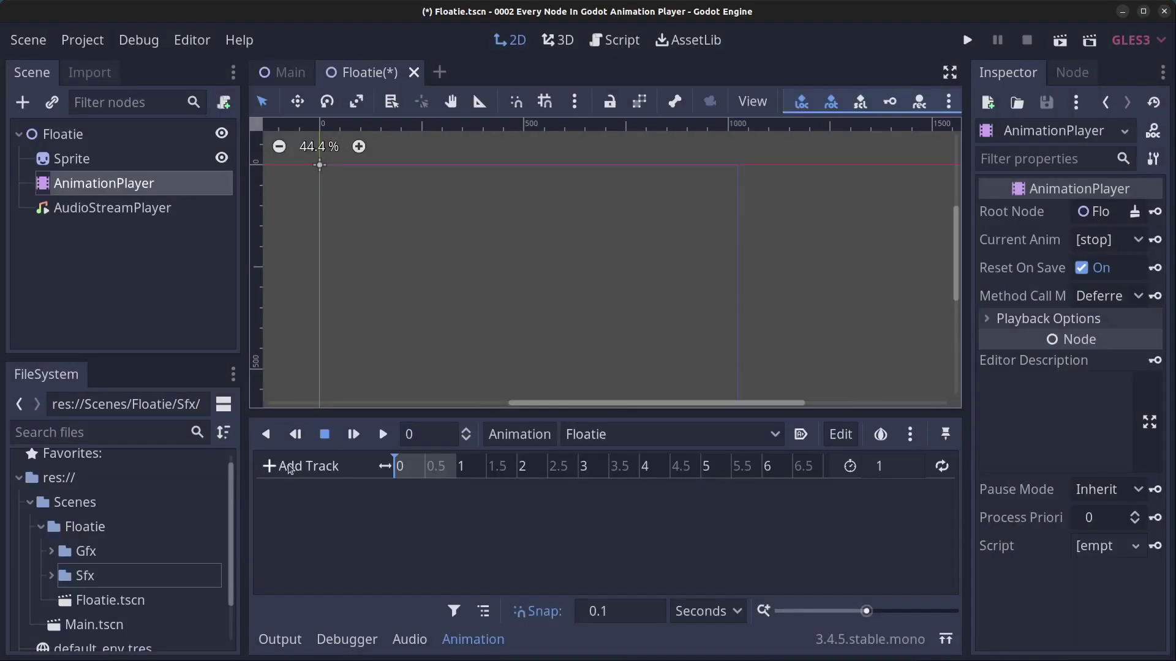
# Step: Assign Floatie.png from the Gfx folder as the Sprite's texture
pyautogui.click(81, 158)
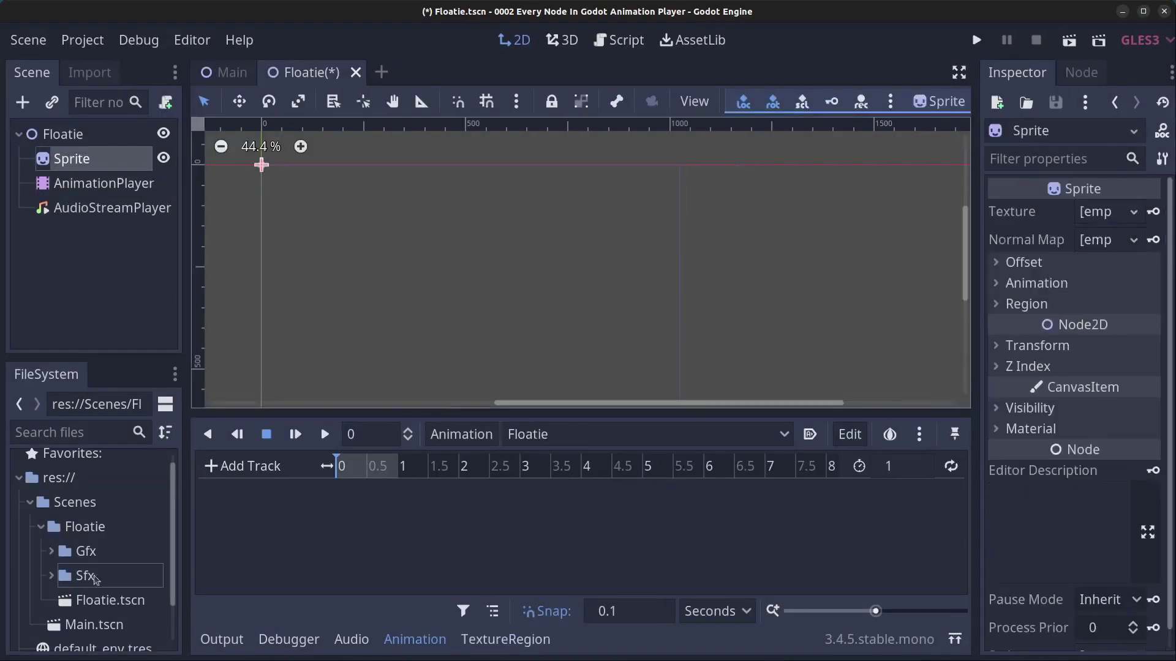
pyautogui.click(51, 551)
pyautogui.moveTo(86, 572); pyautogui.dragTo(71, 158)
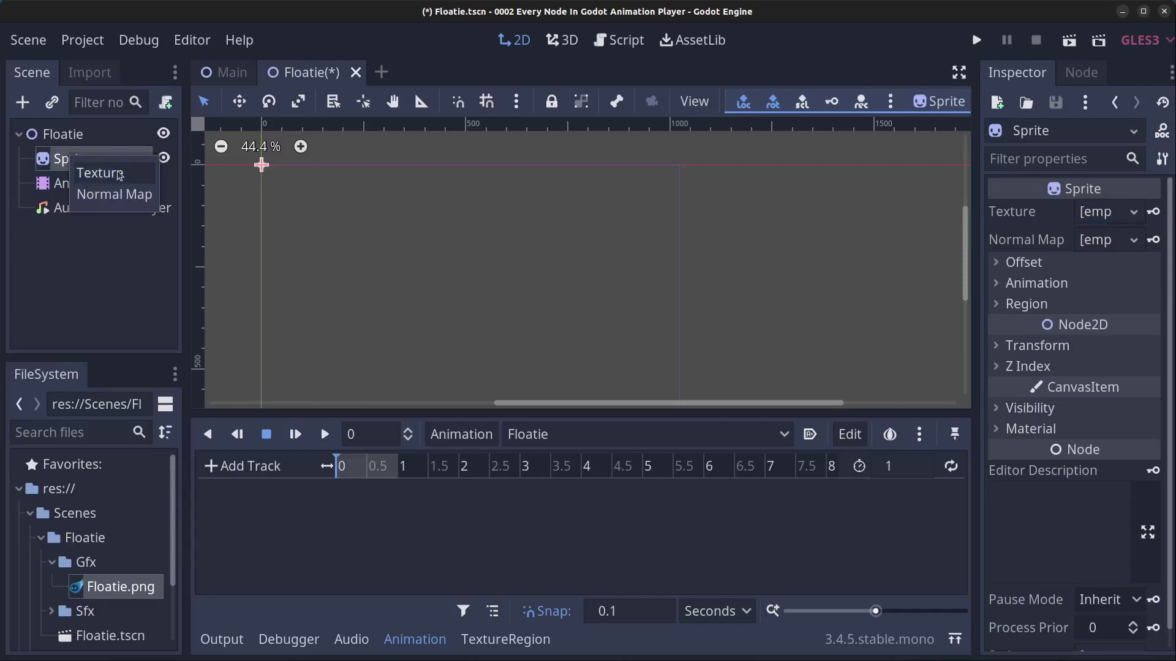
pyautogui.click(120, 175)
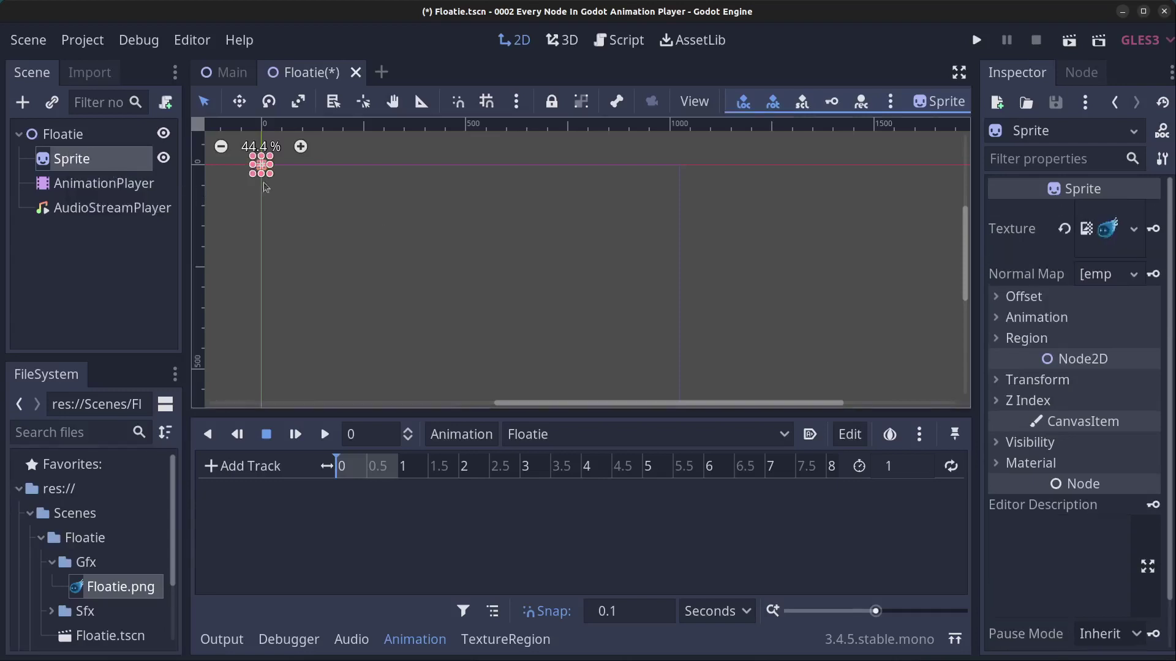
# Step: Scale the Sprite to 5 by 5 and show Floatie.png's import settings
pyautogui.click(1004, 381)
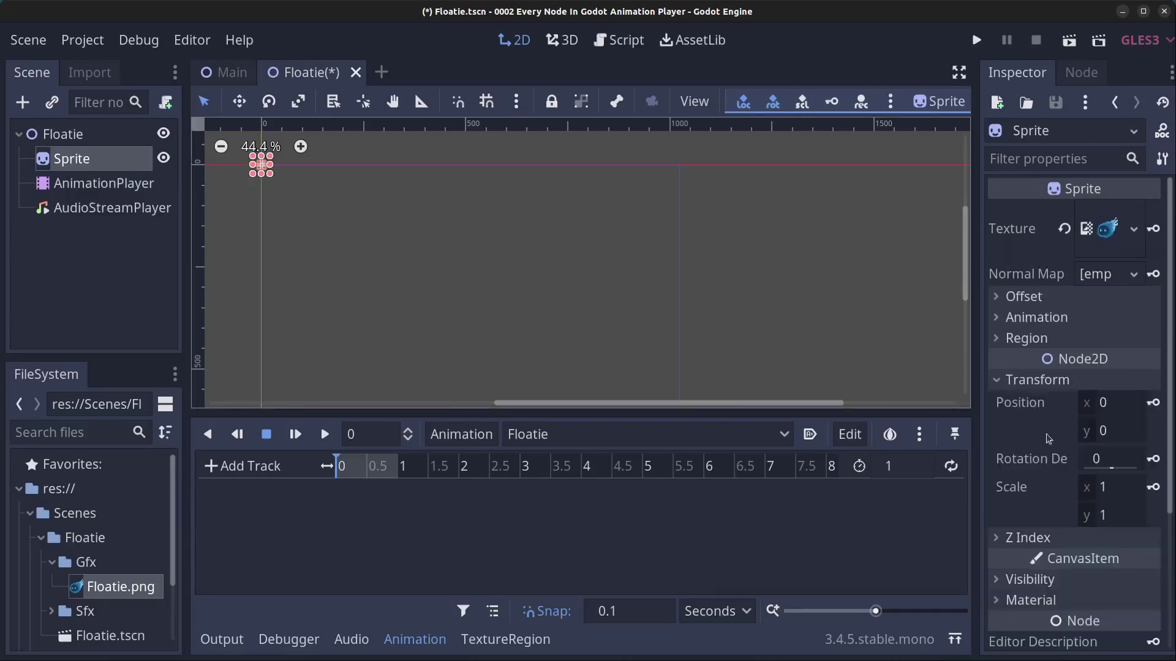
pyautogui.click(1114, 493)
pyautogui.write('5')
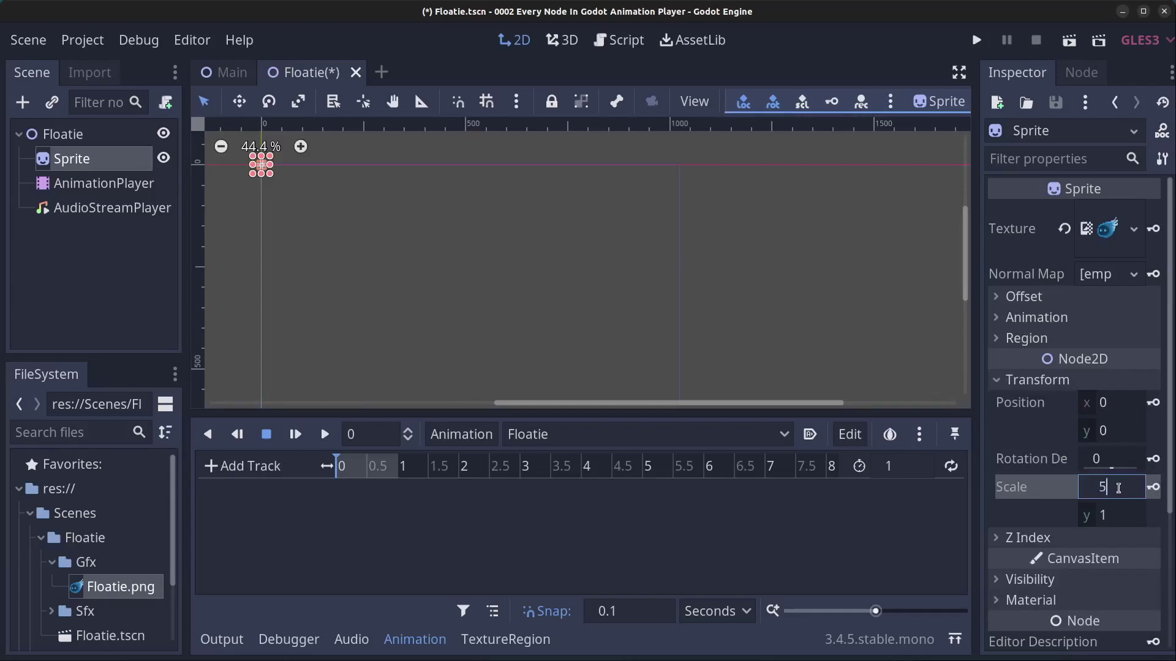
pyautogui.press('Tab')
pyautogui.write('5')
pyautogui.press('Return')
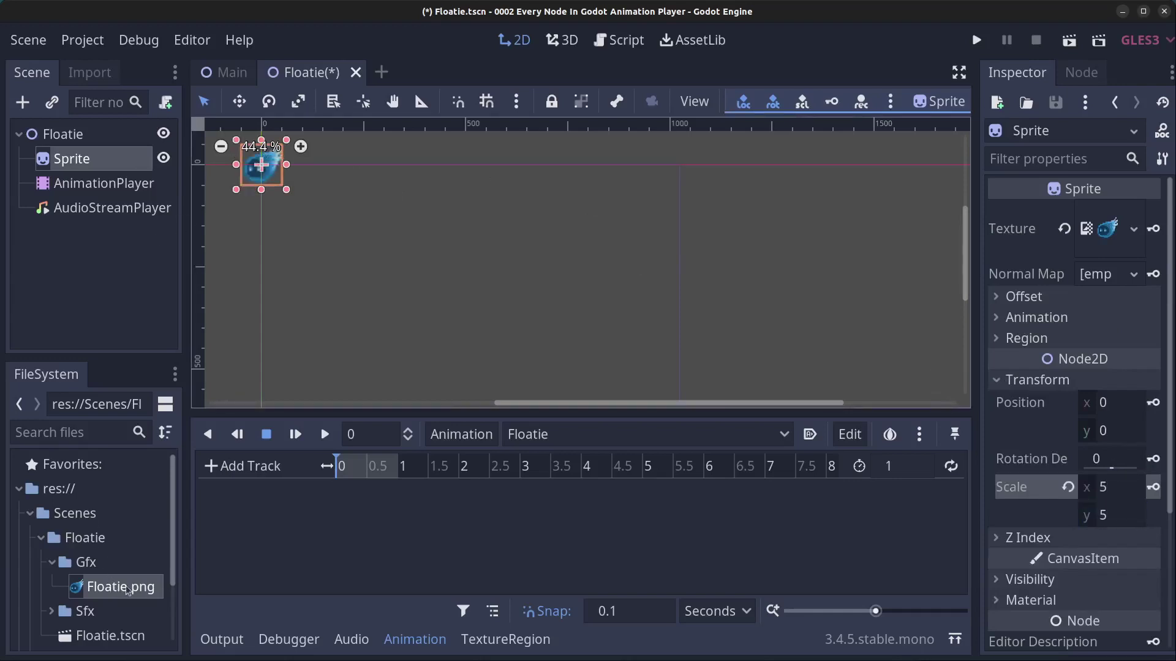
pyautogui.click(98, 72)
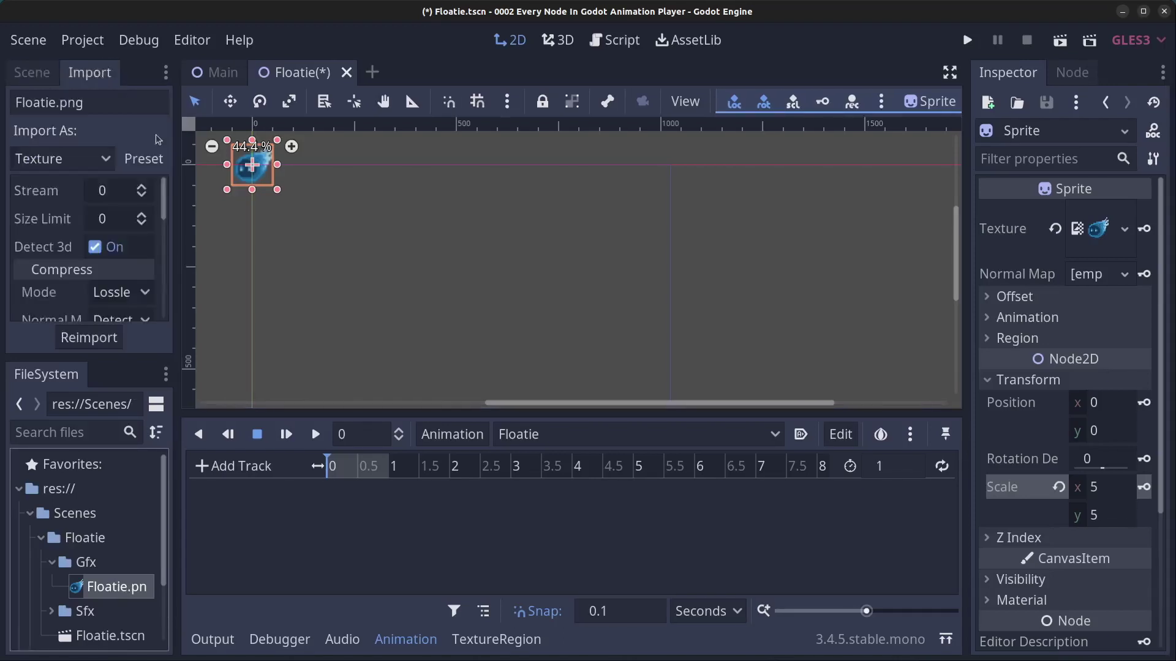
# Step: Reimport Floatie.png using the 2D Pixel preset
pyautogui.click(145, 159)
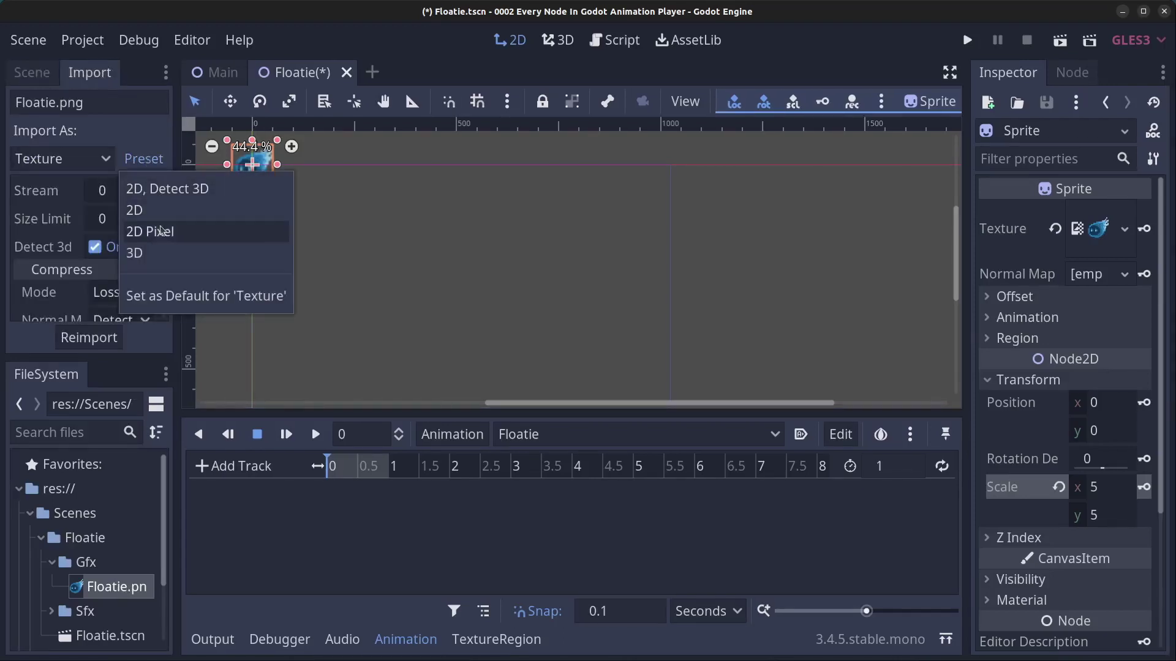
pyautogui.click(174, 232)
pyautogui.click(98, 341)
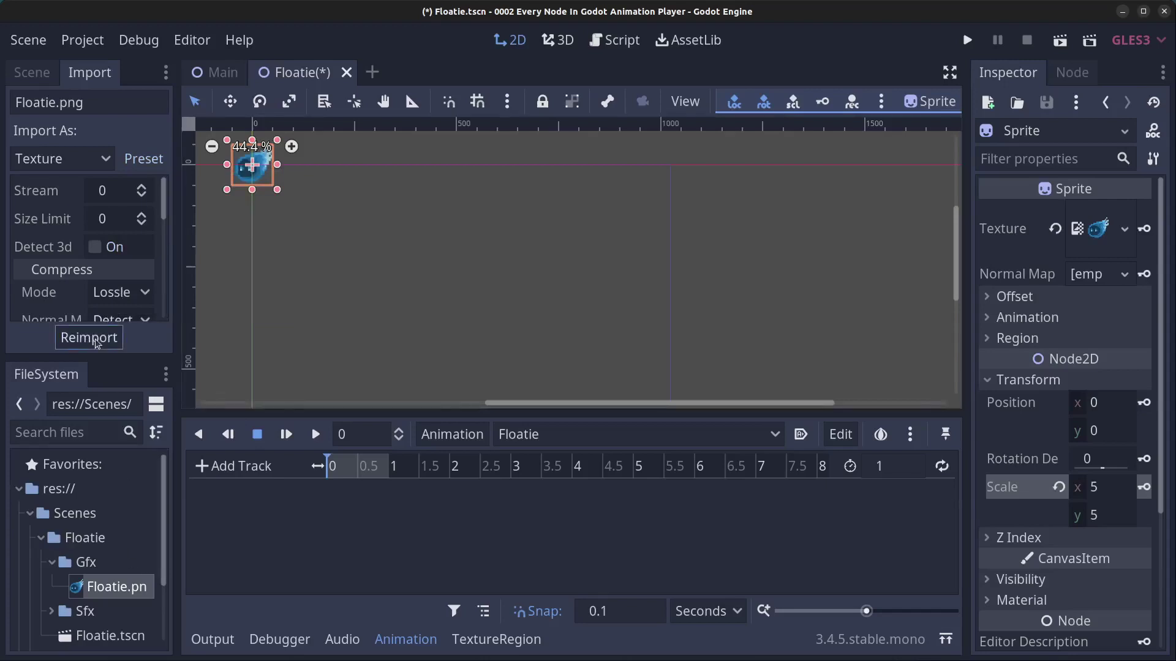
# Step: Center the sprite in the viewport, save Floatie.tscn, and return to the Main scene
pyautogui.scroll(2, 244, 155)
pyautogui.scroll(1, 258, 177)
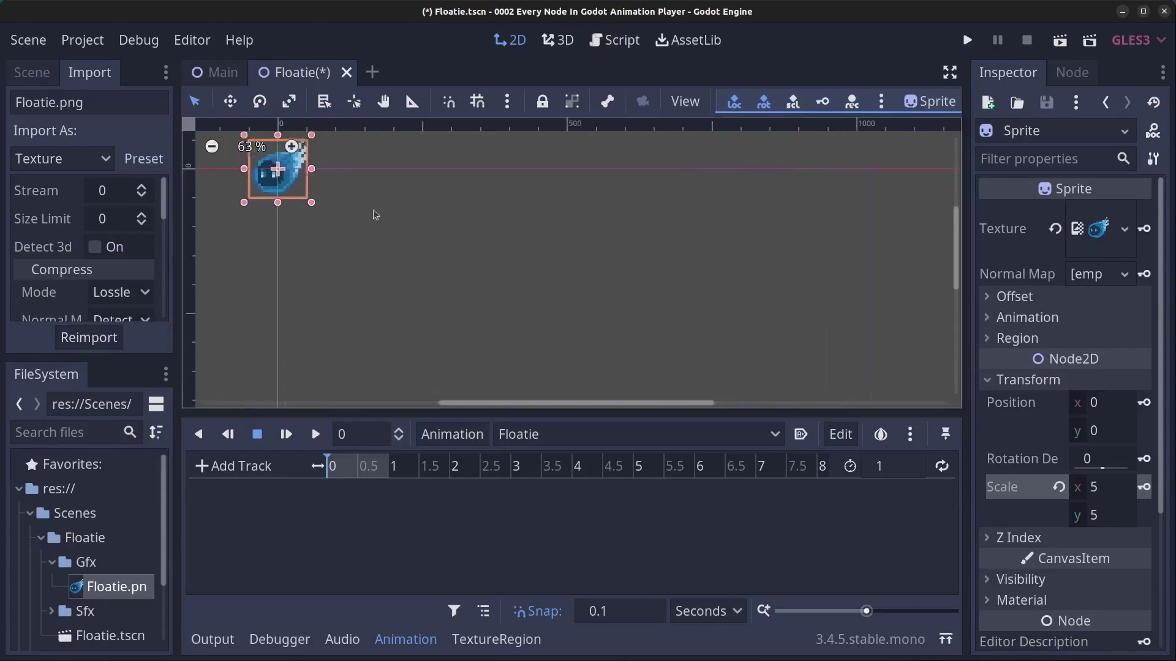
pyautogui.moveTo(258, 176); pyautogui.dragTo(461, 281, button='middle')
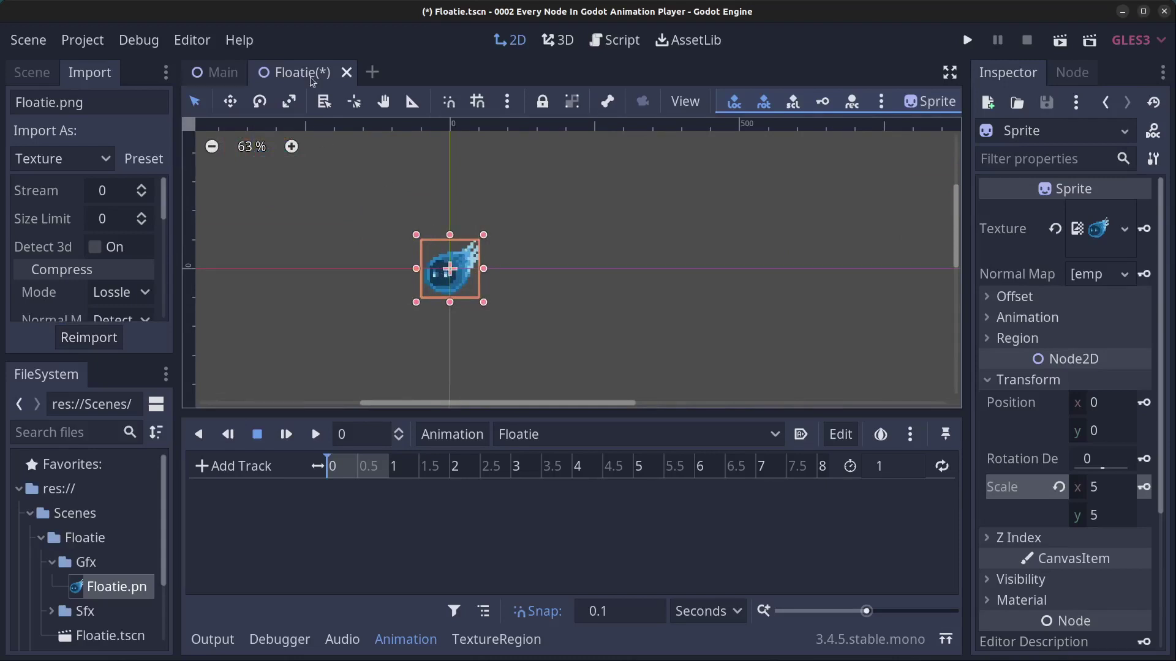
pyautogui.hotkey('ctrl', 's')
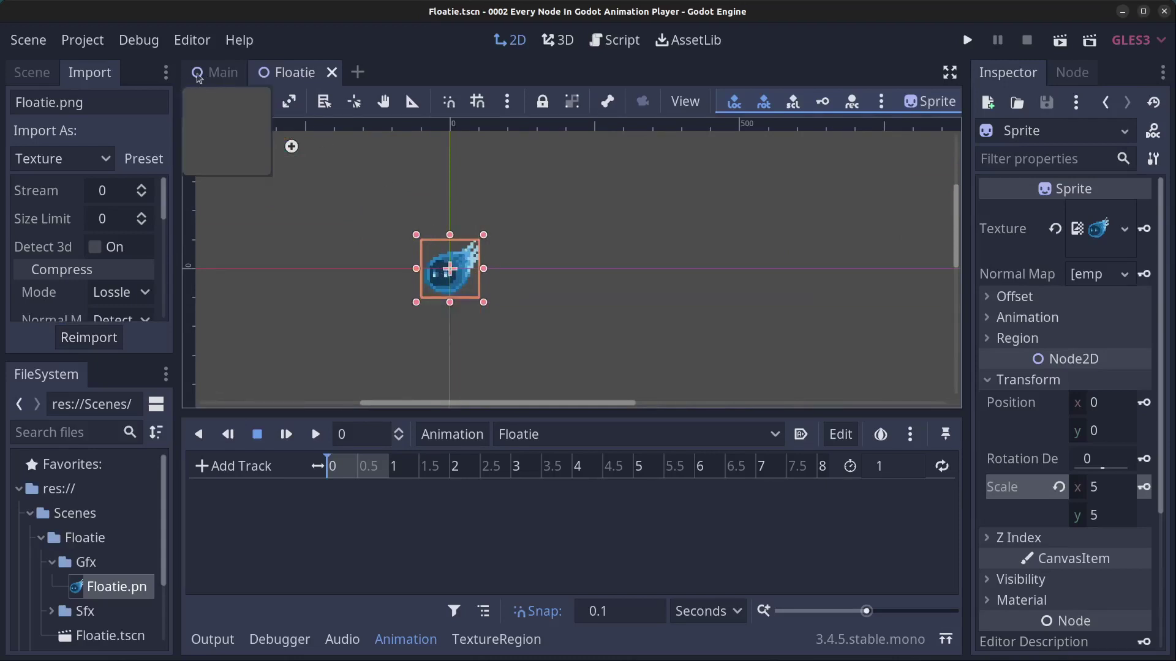
pyautogui.click(218, 76)
# Step: Instance the Floatie scene as a child of the Main node
pyautogui.click(35, 74)
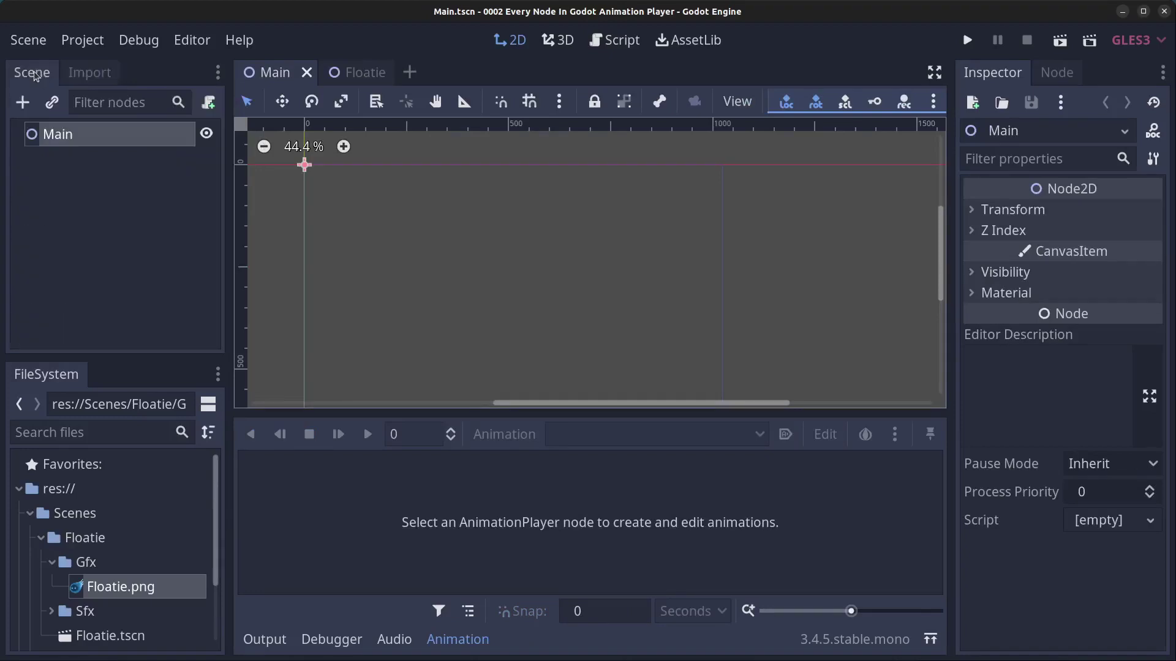
pyautogui.rightClick(79, 137)
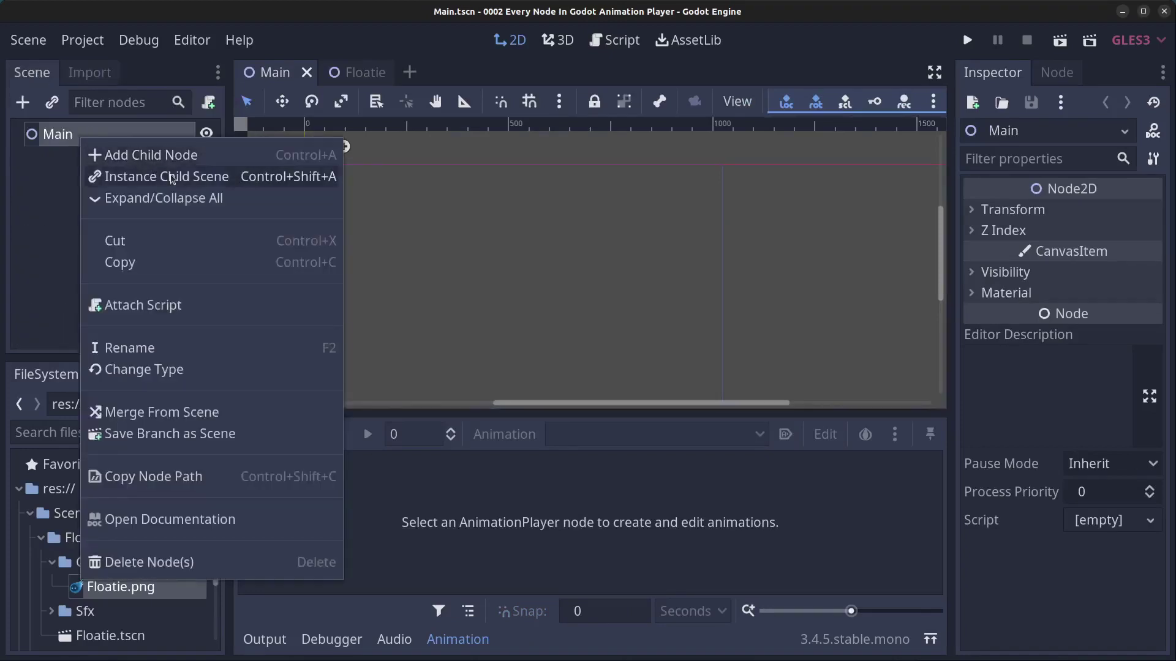
pyautogui.click(233, 178)
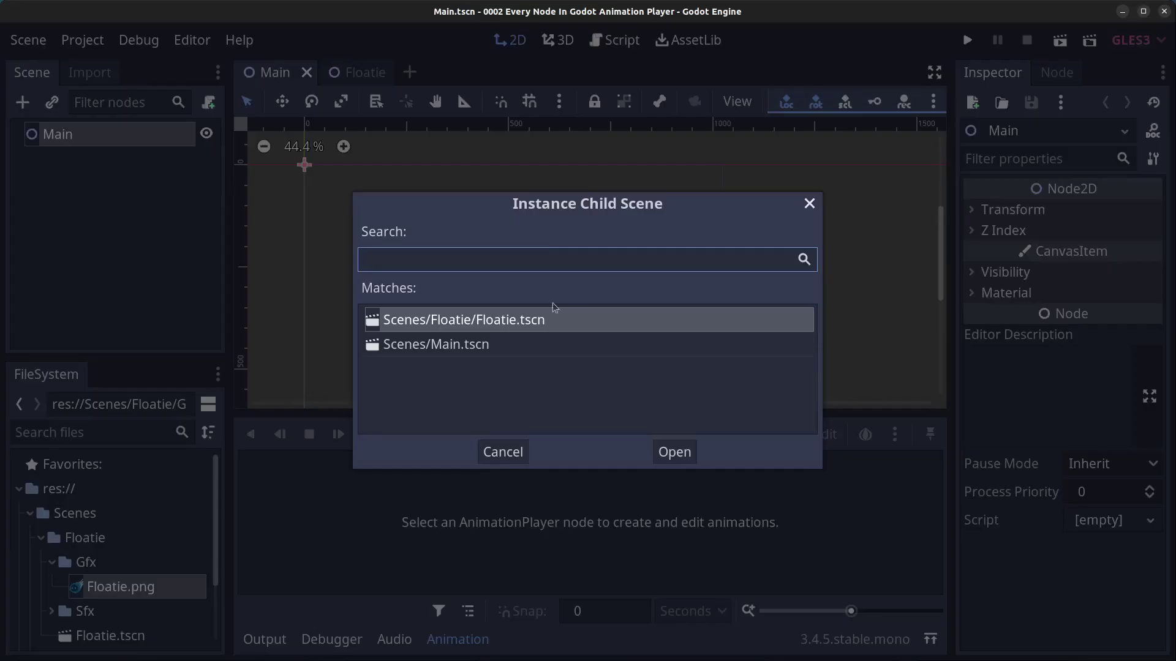
pyautogui.click(676, 450)
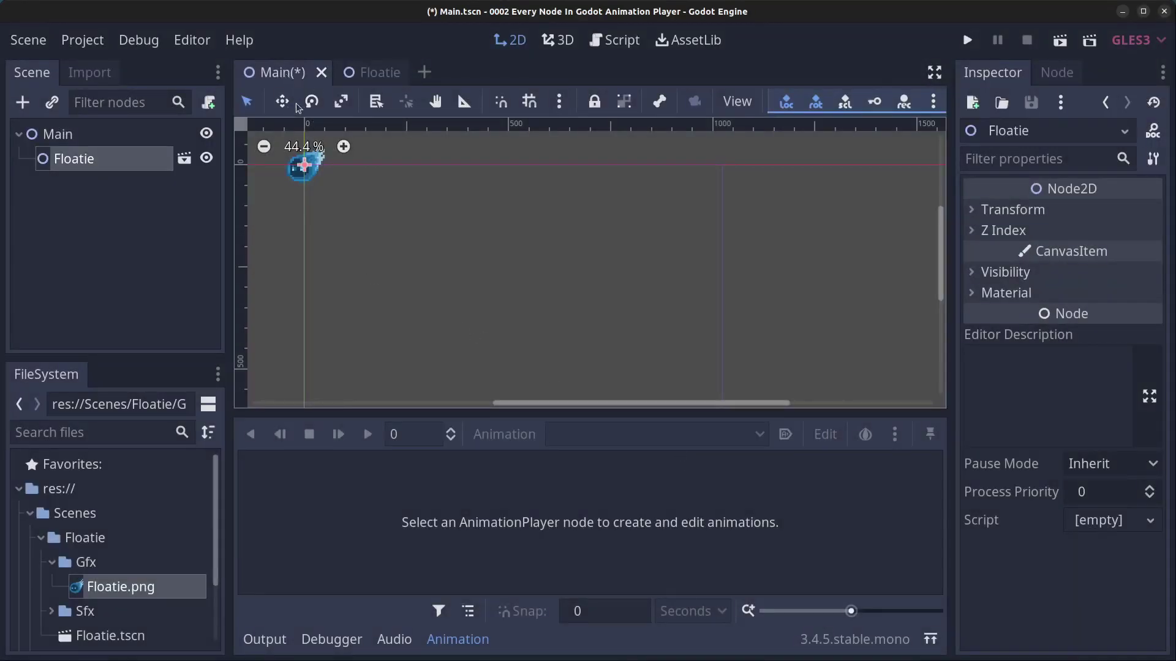
# Step: Drag the Floatie instance into the viewport, save Main.tscn, and return to the Floatie scene
pyautogui.moveTo(306, 173); pyautogui.dragTo(510, 292)
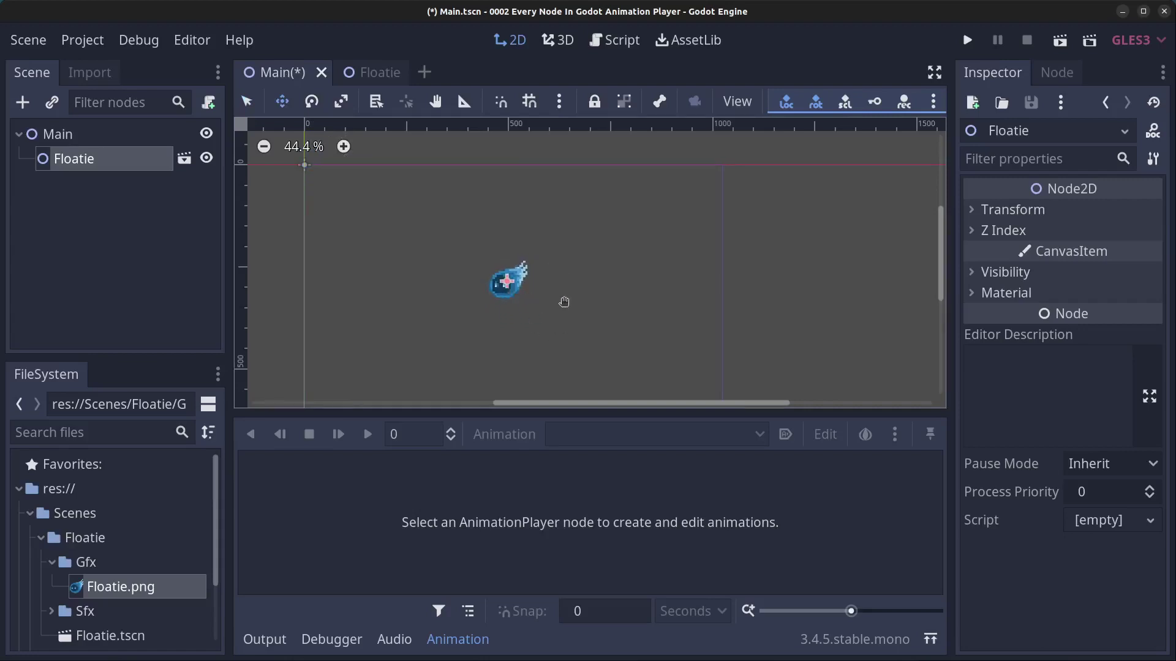
pyautogui.hotkey('ctrl', 's')
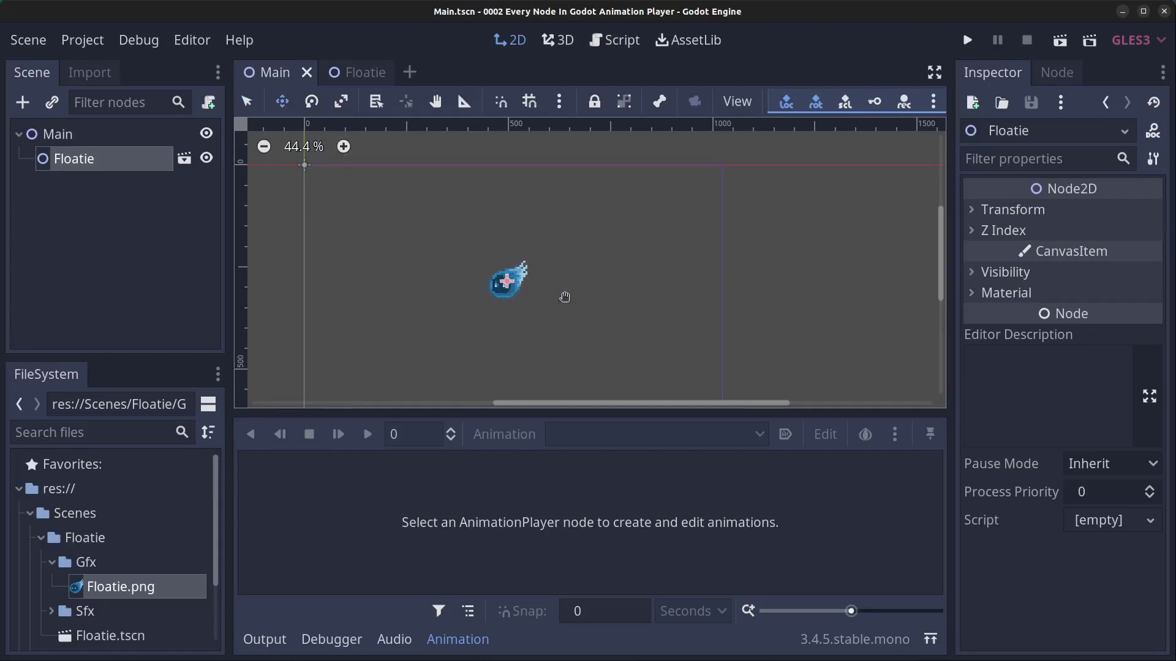
pyautogui.click(356, 75)
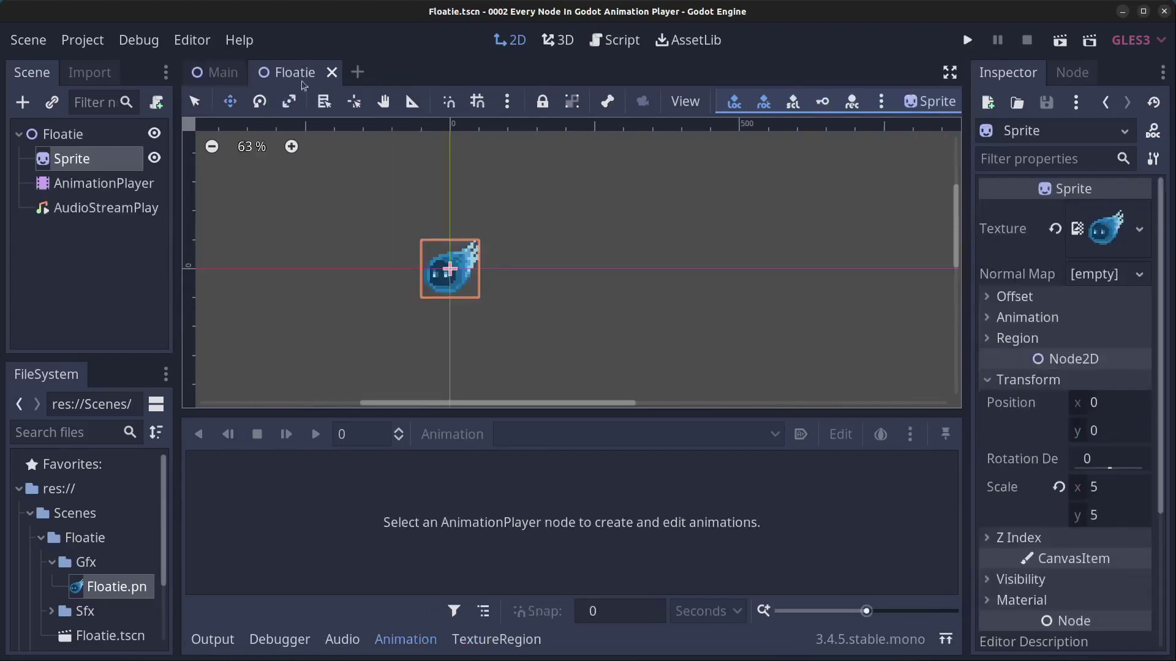
# Step: Make the Floatie animation autoplay on load, last 2 seconds, and loop
pyautogui.click(95, 184)
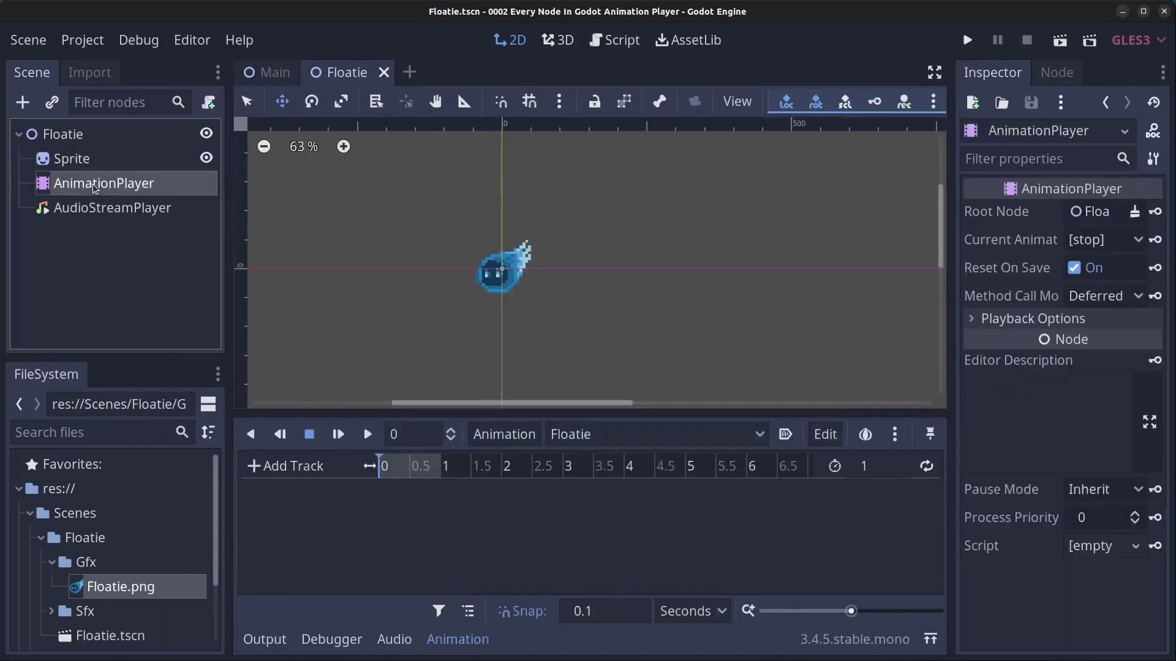
pyautogui.click(787, 436)
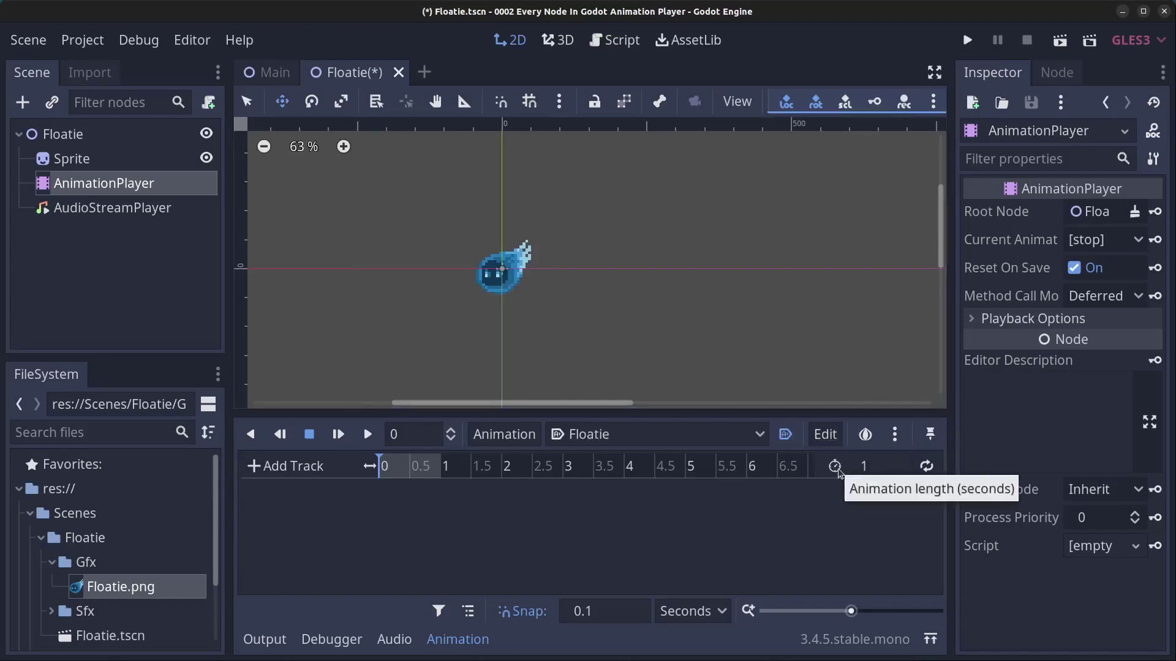
pyautogui.click(894, 470)
pyautogui.write('2')
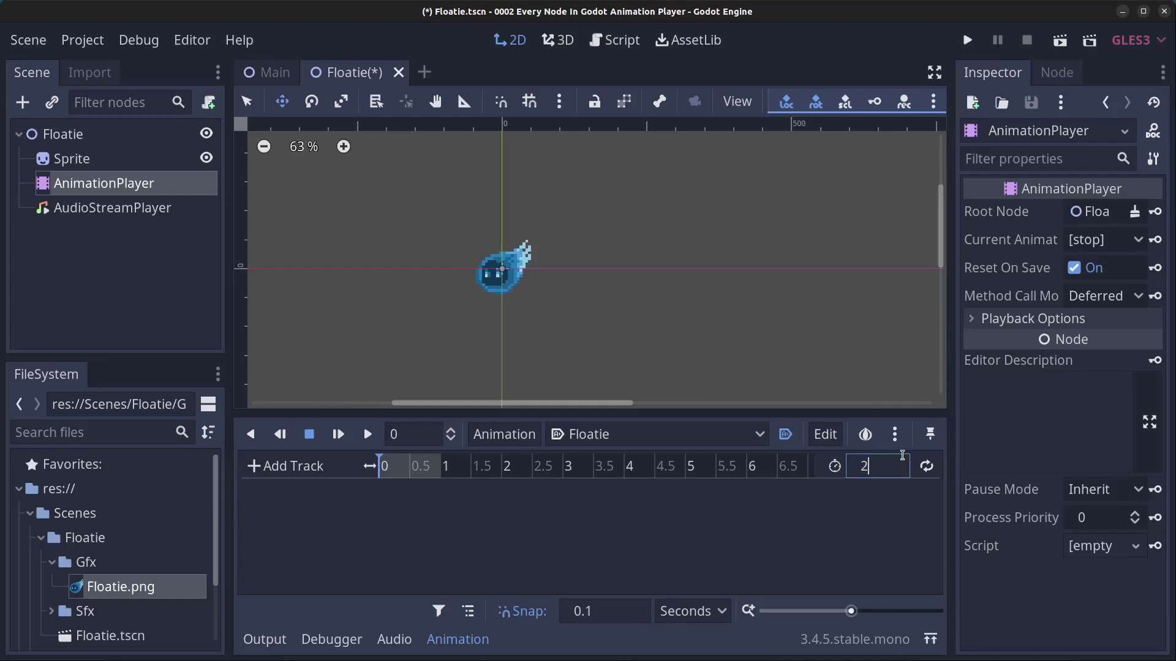
pyautogui.press('Return')
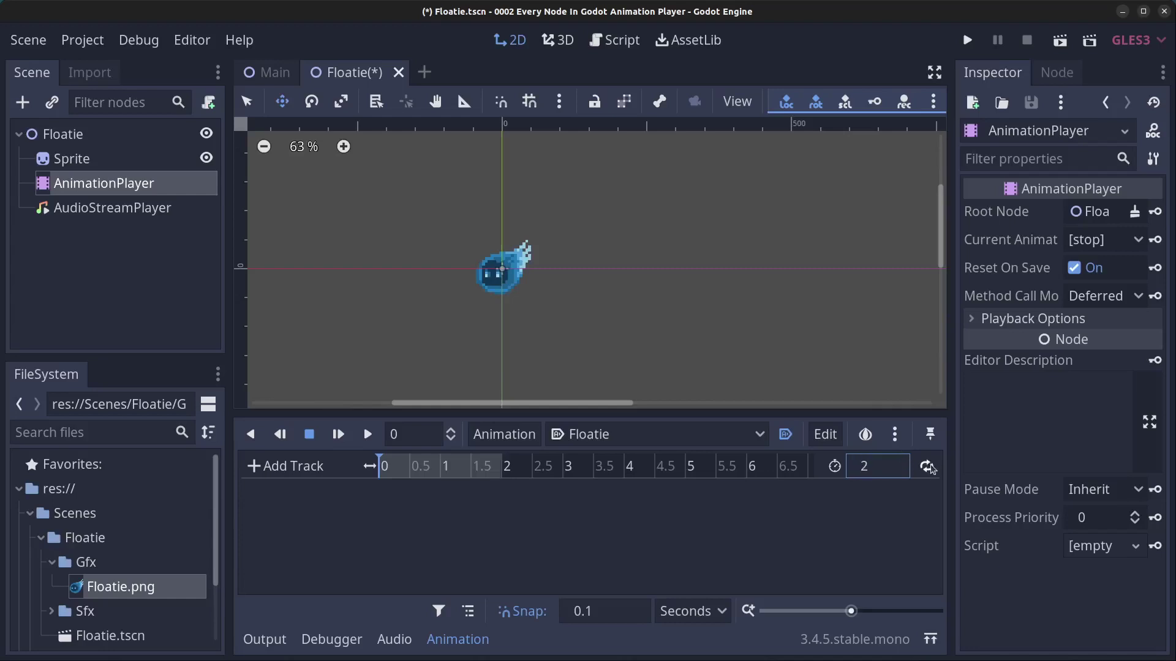
pyautogui.click(928, 468)
pyautogui.click(292, 469)
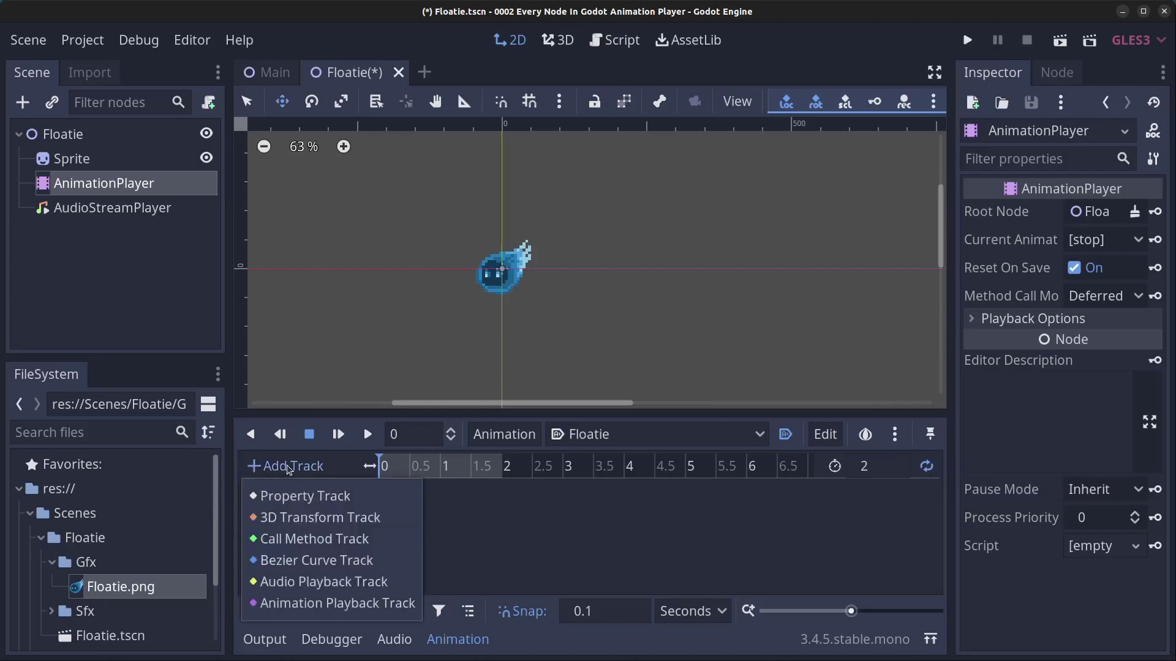
# Step: Add a Bezier curve track on the Sprite node's position, creating position:x and position:y tracks
pyautogui.click(324, 560)
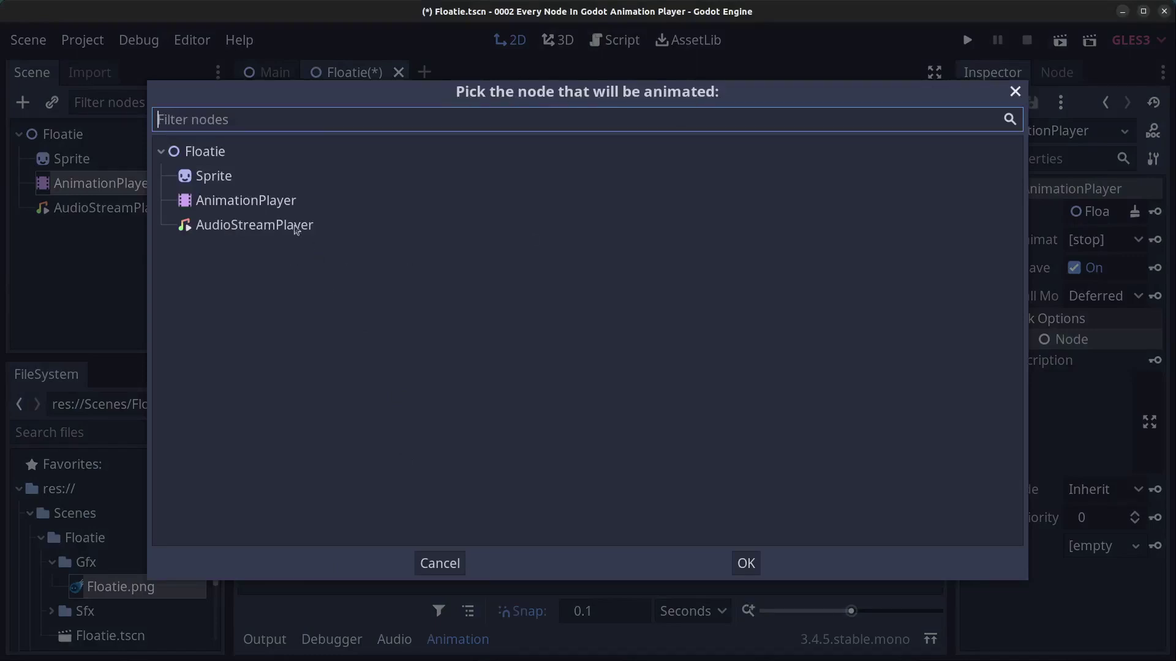
pyautogui.click(211, 178)
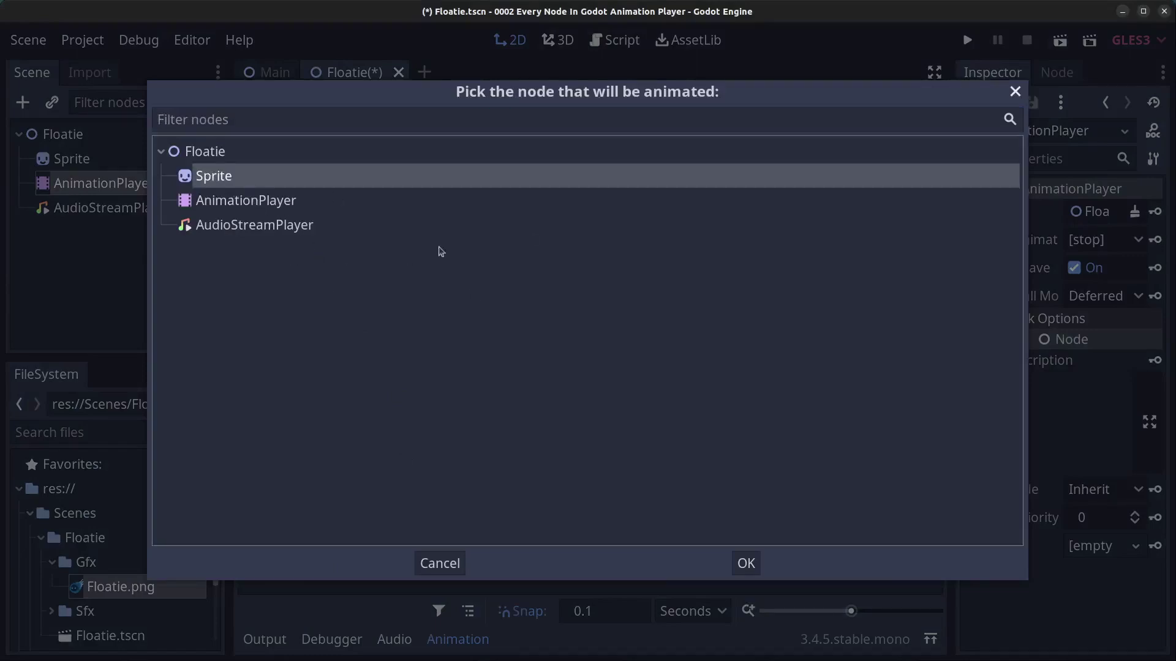
pyautogui.click(747, 564)
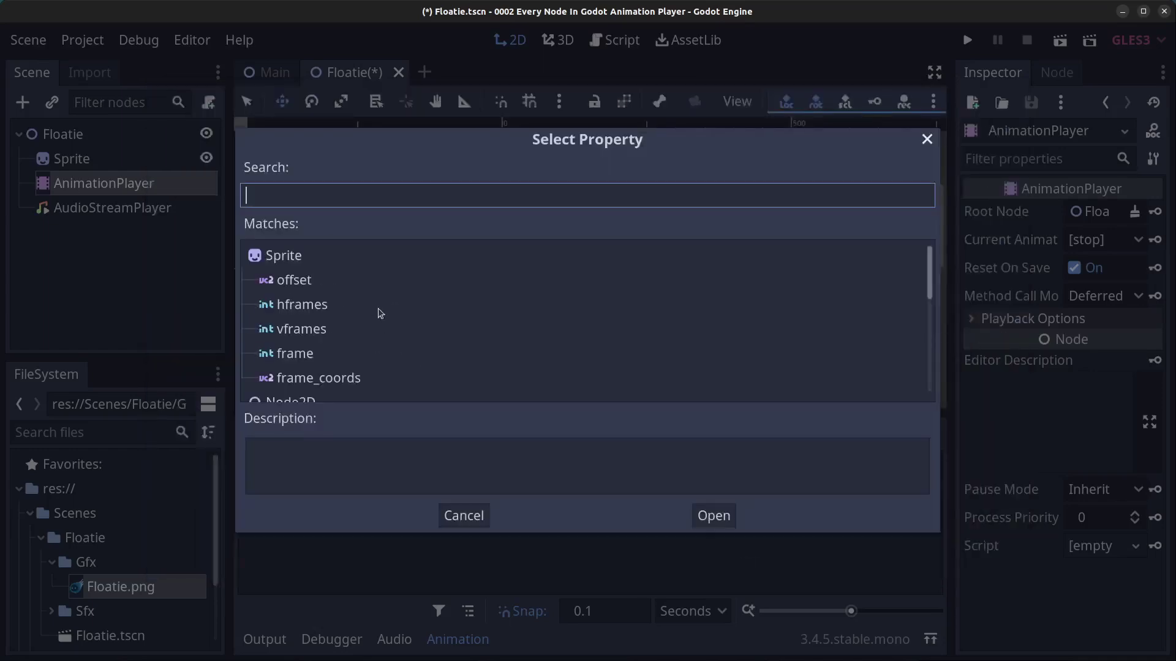
pyautogui.scroll(-3, 386, 298)
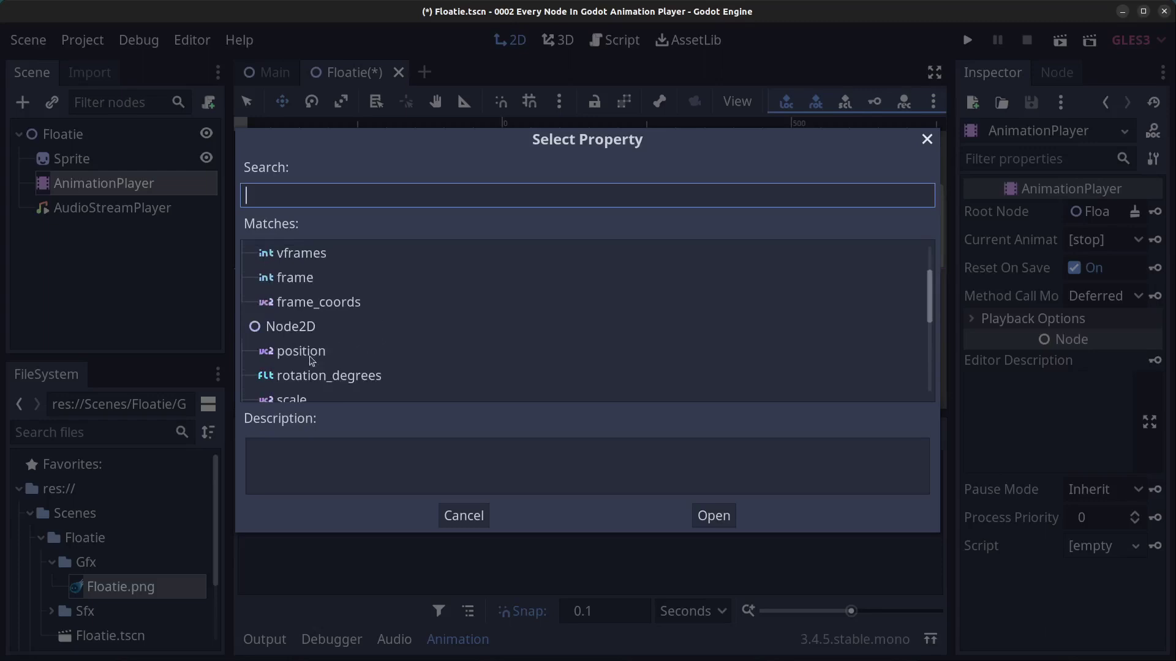
pyautogui.click(314, 356)
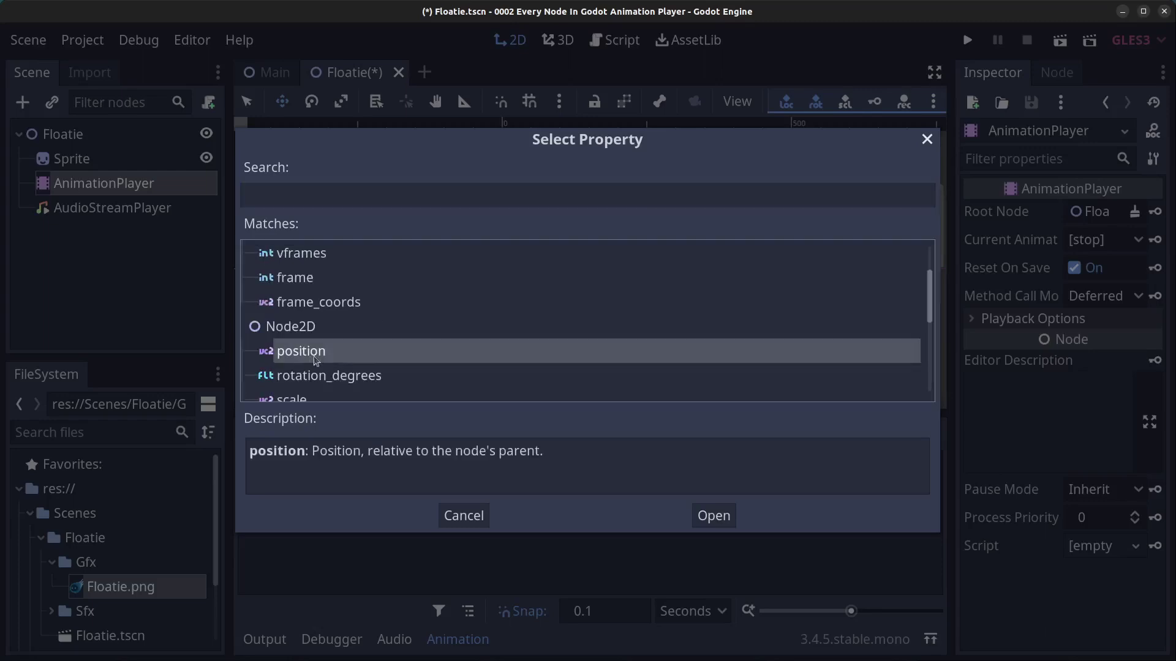
pyautogui.click(714, 515)
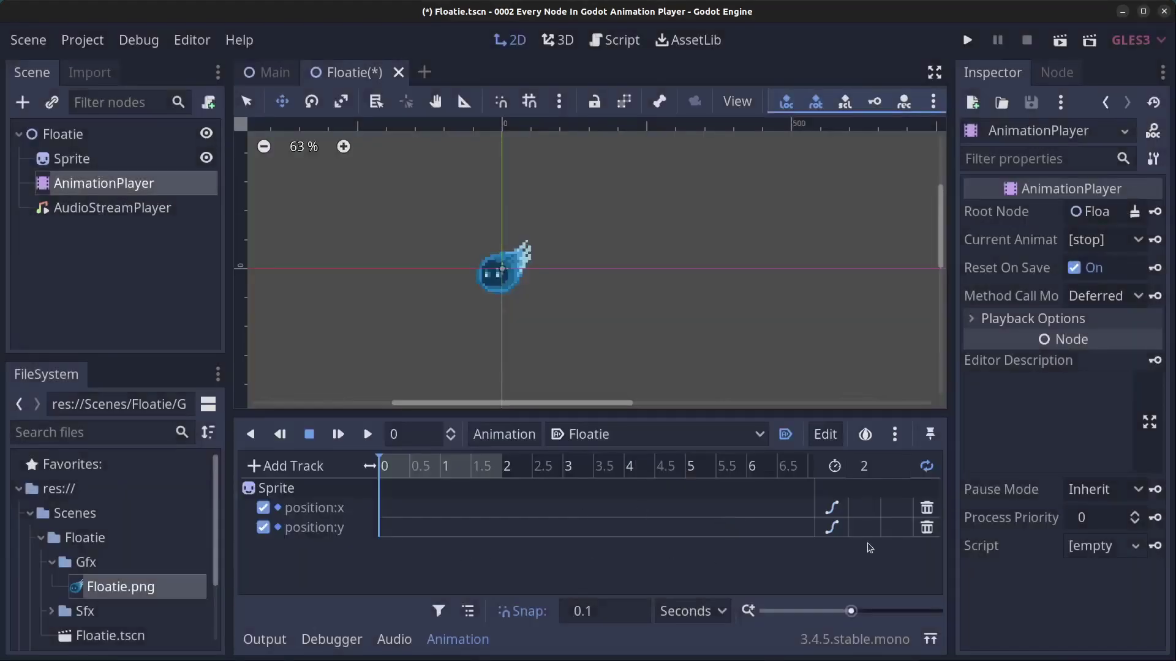
# Step: Insert two keys on the position:y curve, one near the start and one near 2 seconds
pyautogui.click(832, 528)
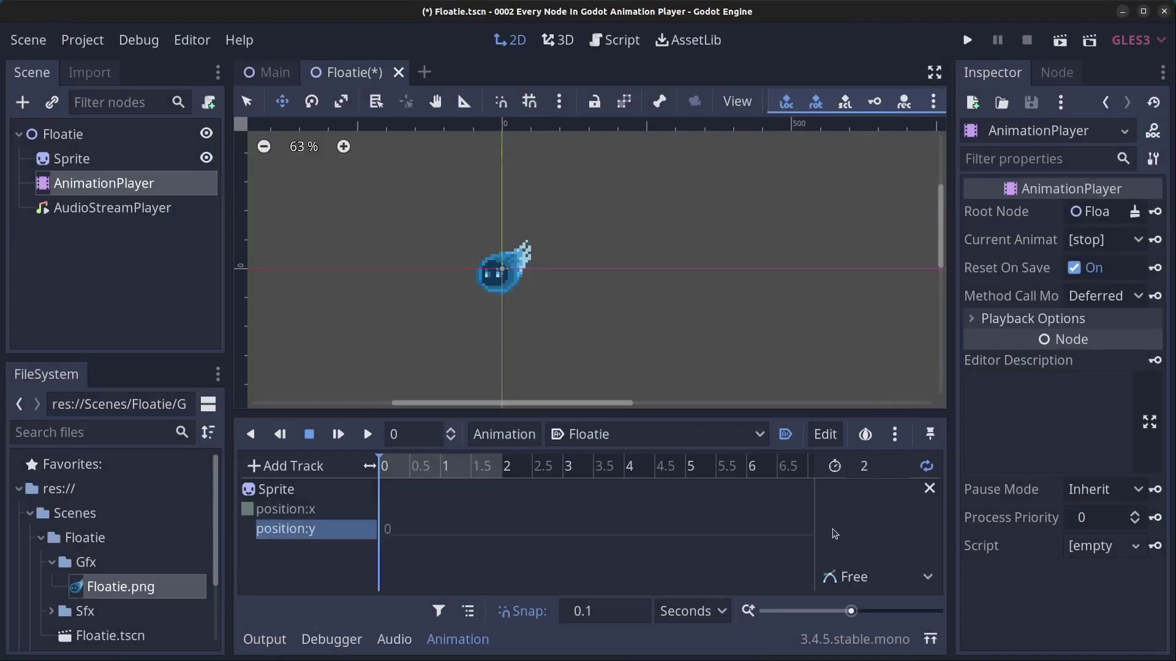
pyautogui.rightClick(392, 532)
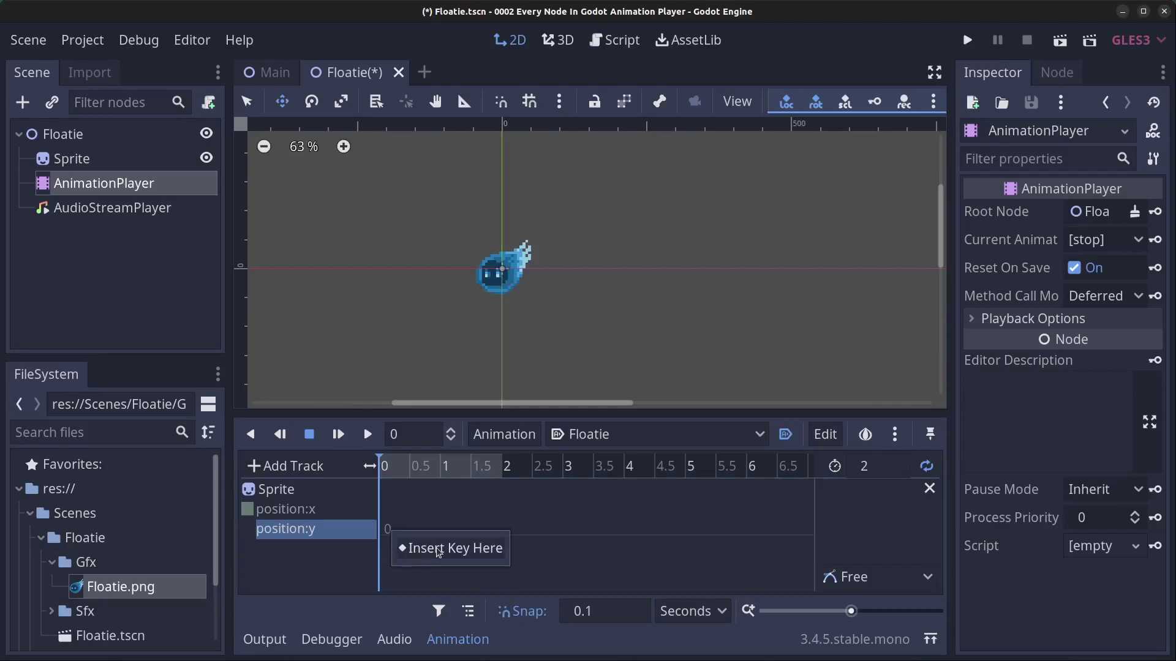
pyautogui.click(438, 548)
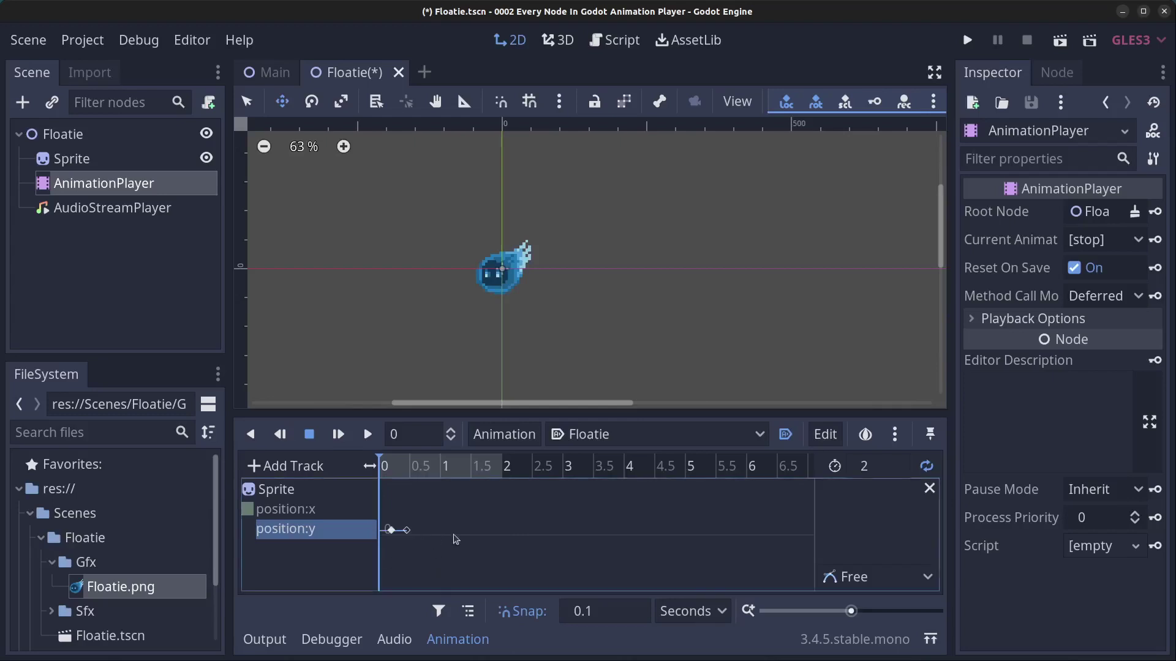
pyautogui.rightClick(502, 537)
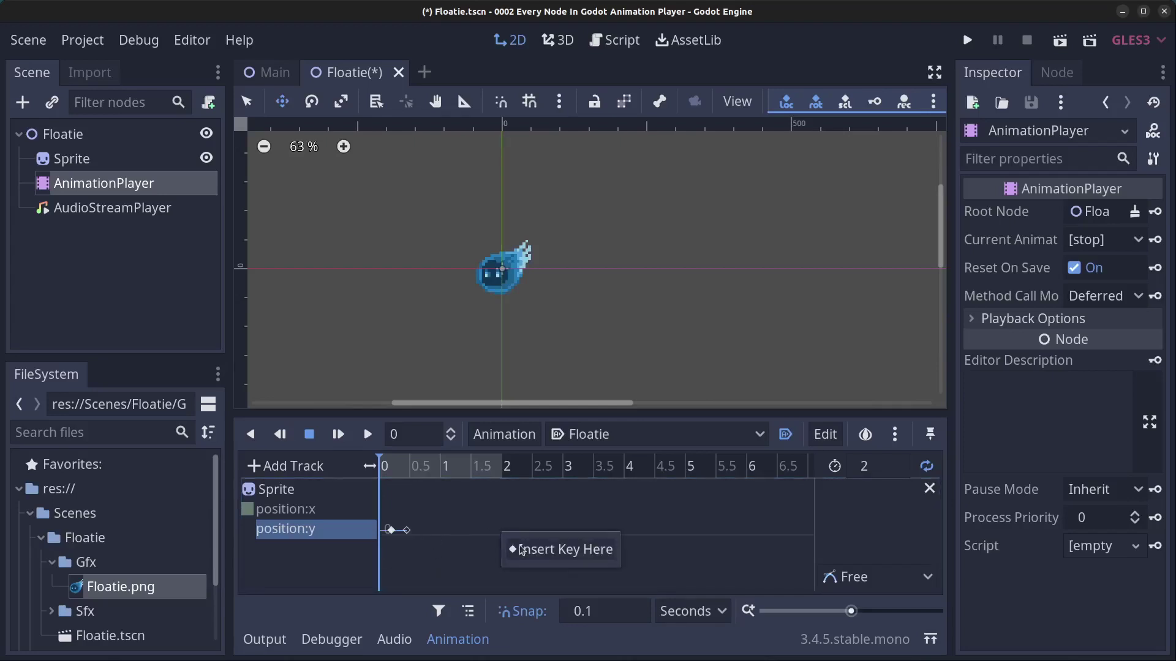
pyautogui.click(521, 549)
# Step: Set the first position:y key to time 0 with value 0
pyautogui.click(391, 531)
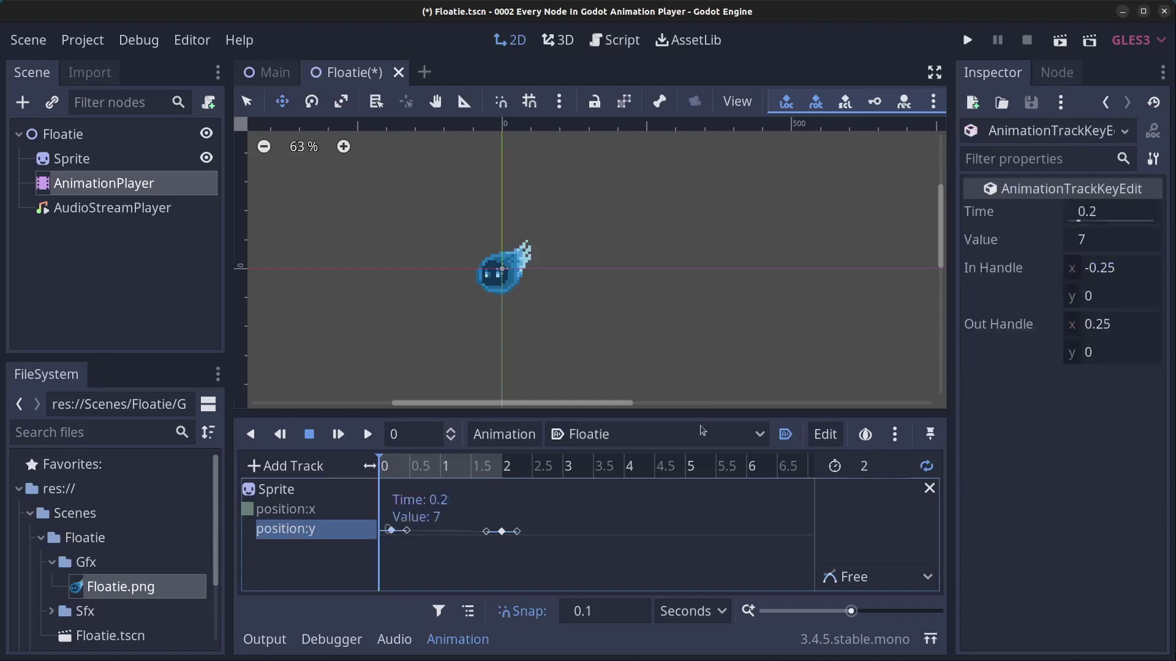
pyautogui.click(1097, 248)
pyautogui.write('0')
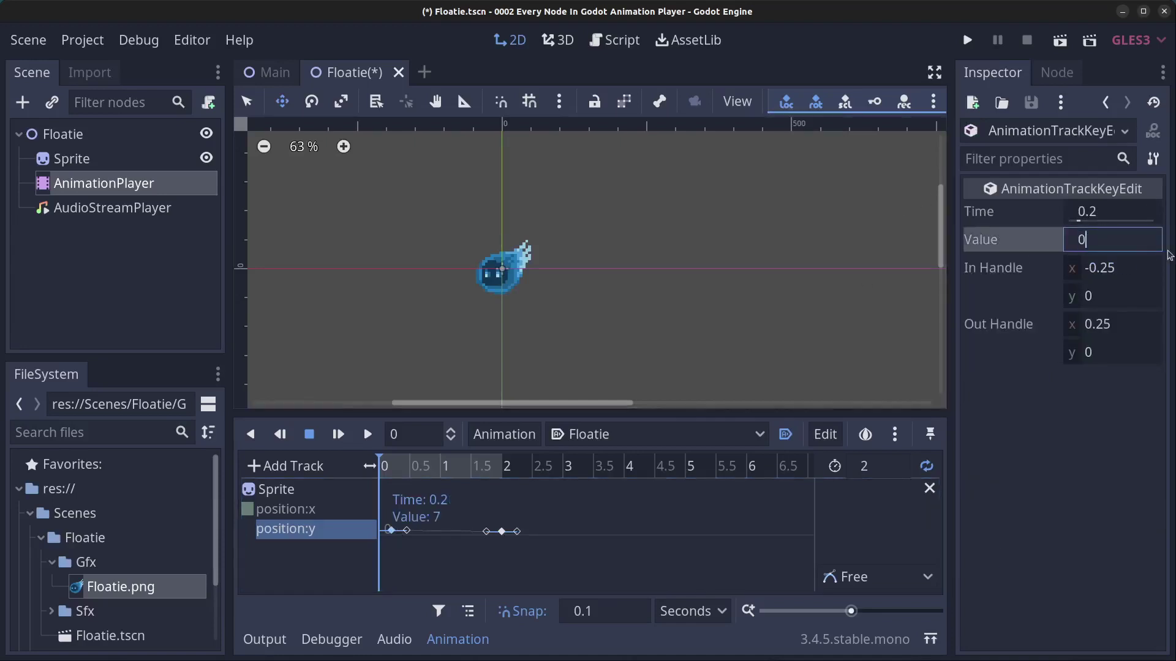
pyautogui.press('Return')
pyautogui.click(1114, 212)
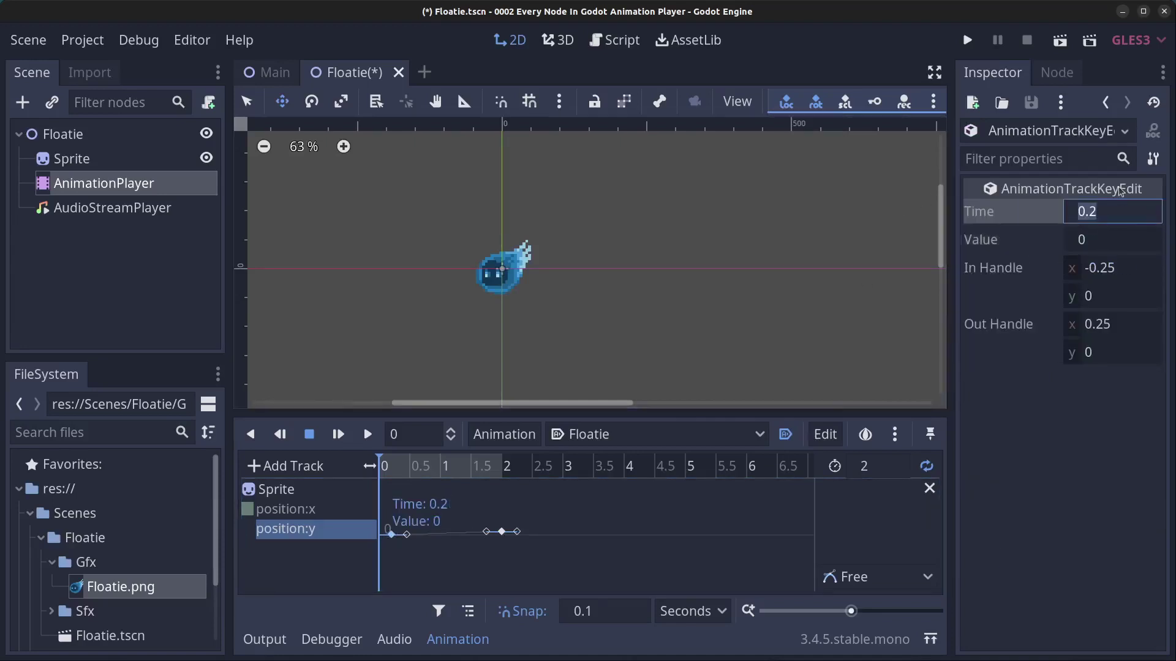
pyautogui.write('0')
pyautogui.press('Return')
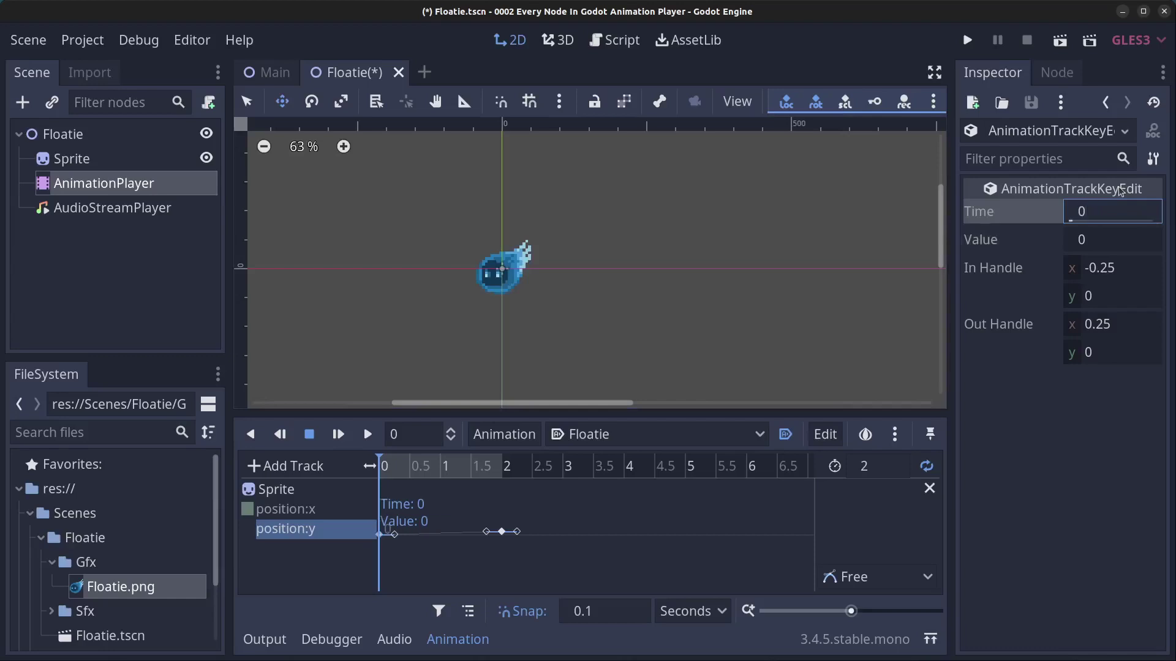
# Step: Give the 2-second key value 0 and drag the handles to bend the curve between keys
pyautogui.click(501, 532)
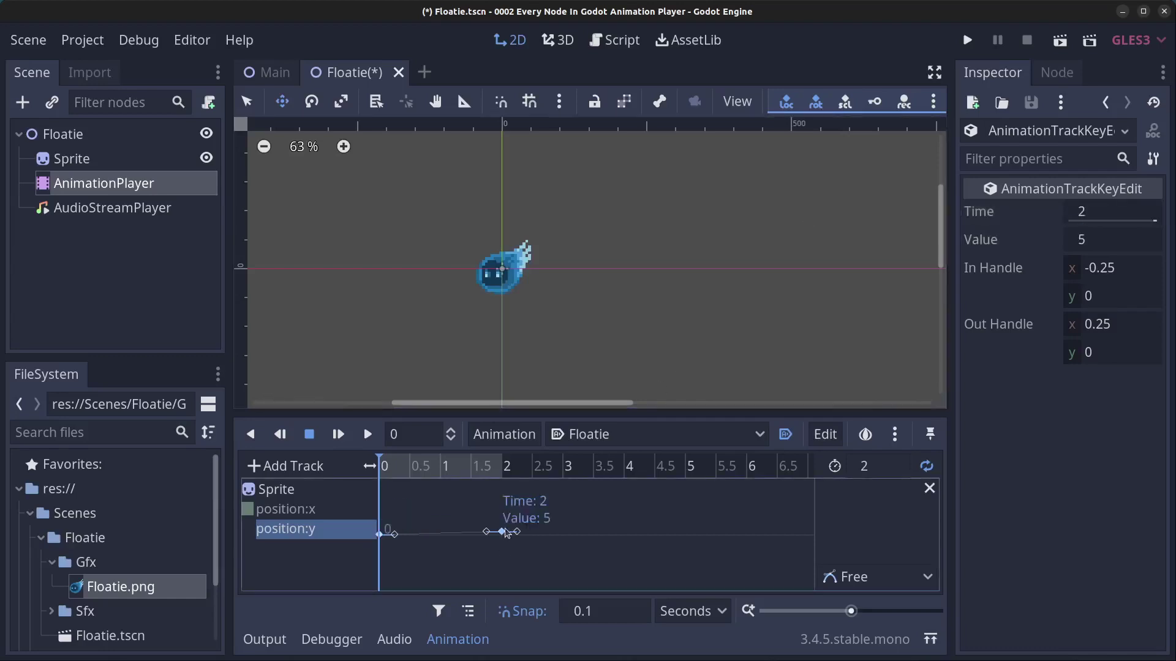
pyautogui.click(1112, 239)
pyautogui.write('0')
pyautogui.press('Return')
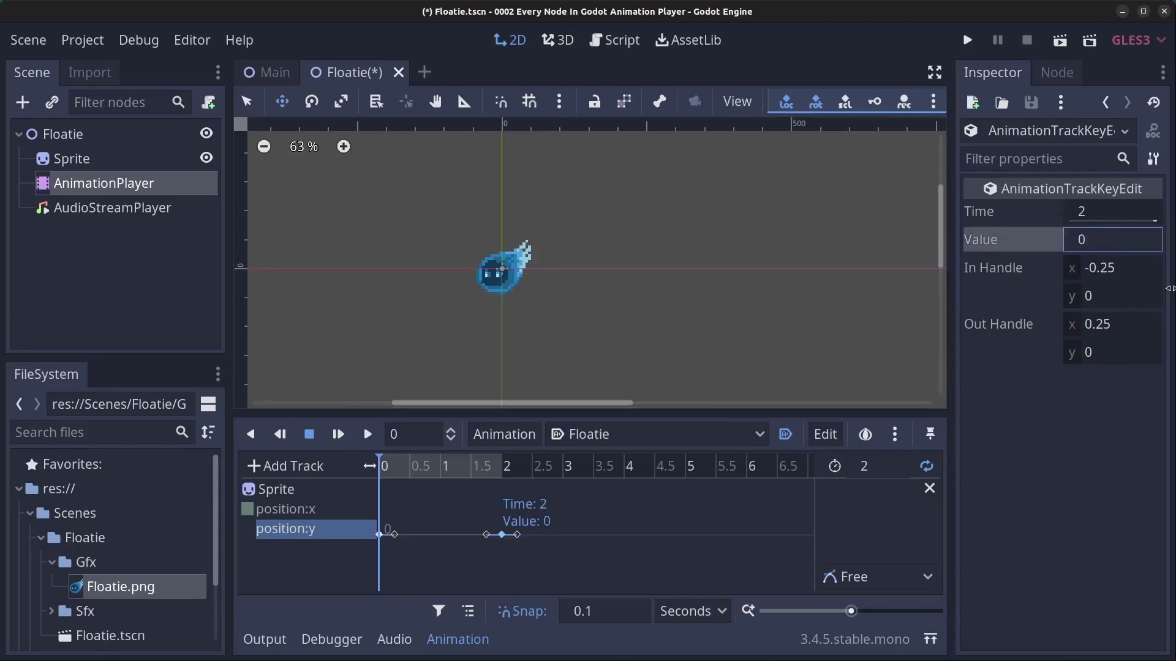
pyautogui.moveTo(395, 535); pyautogui.dragTo(449, 531)
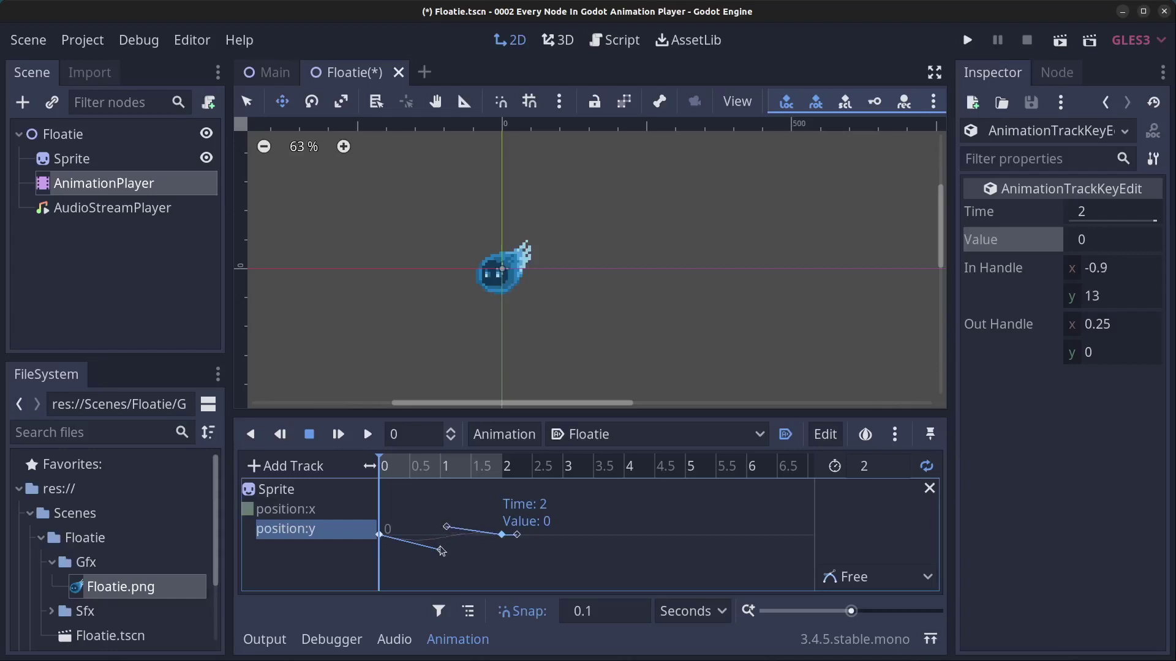
pyautogui.moveTo(449, 532); pyautogui.dragTo(449, 529)
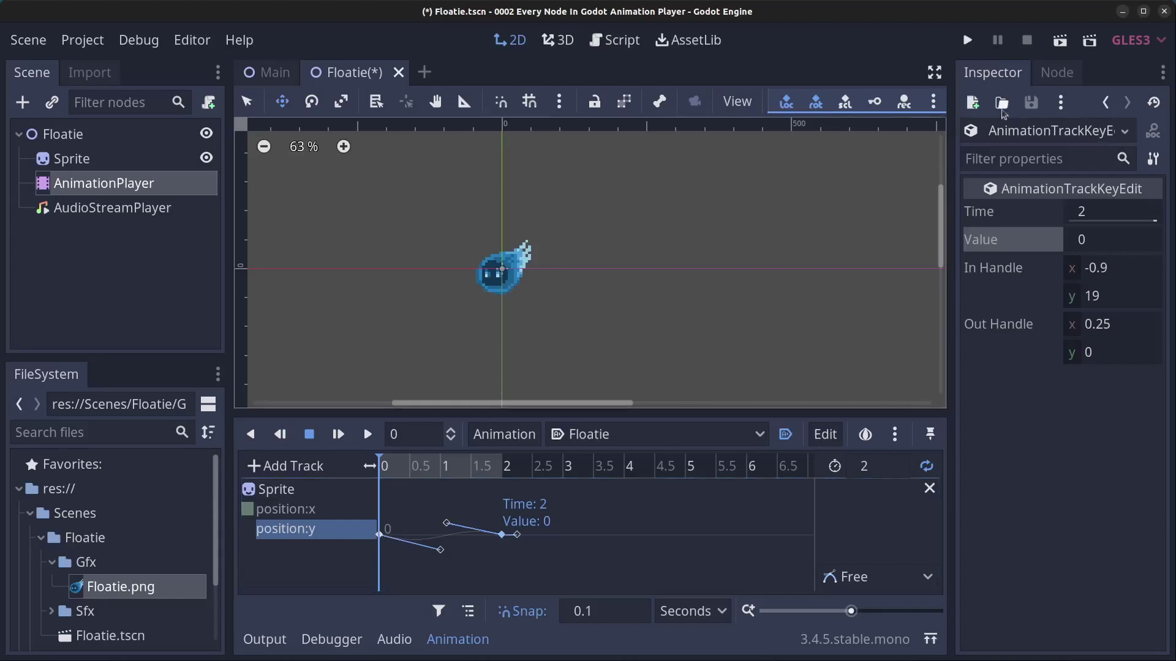
# Step: Set Main.tscn as the main scene, run the game to preview Floatie, then close it
pyautogui.click(968, 41)
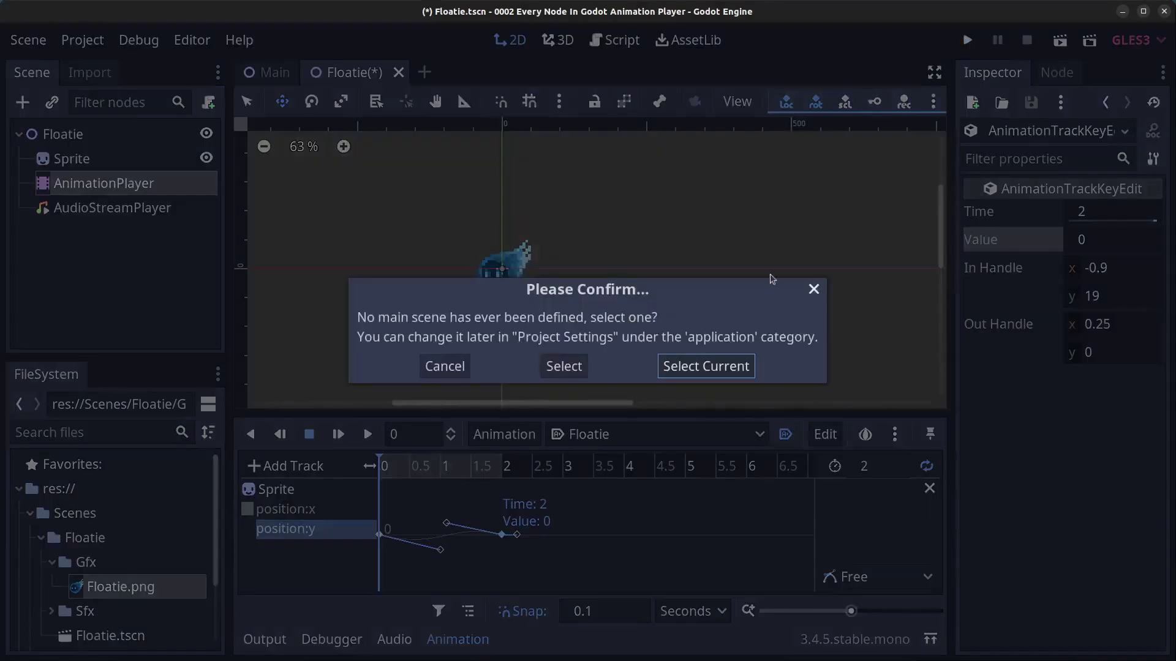
pyautogui.click(564, 366)
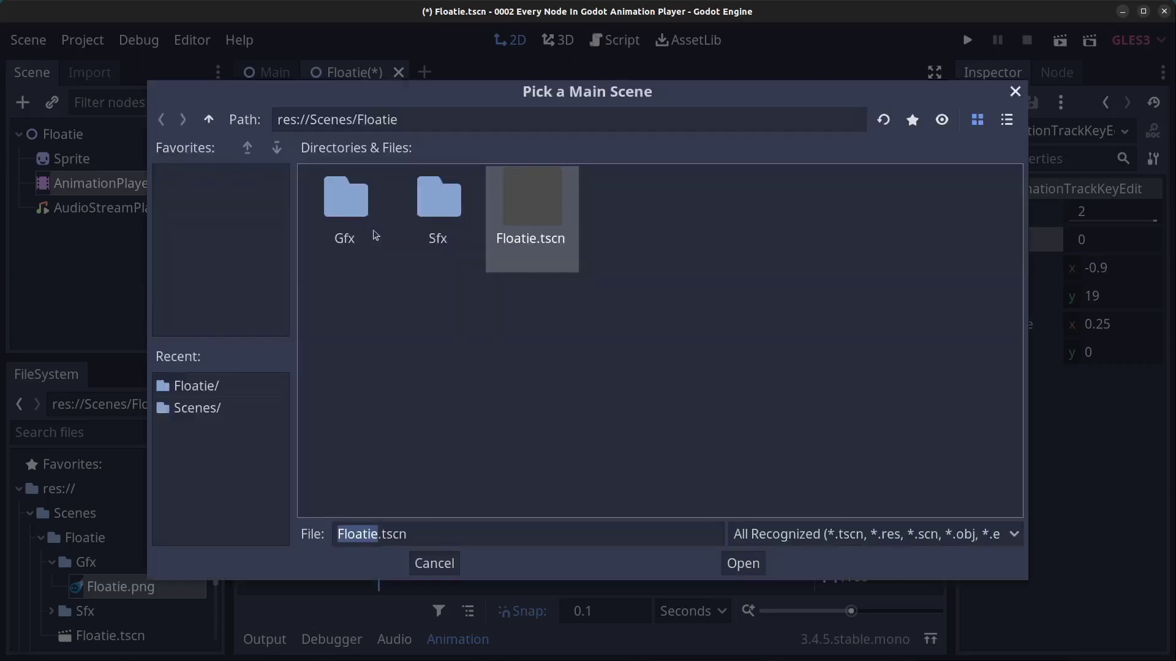
pyautogui.click(209, 120)
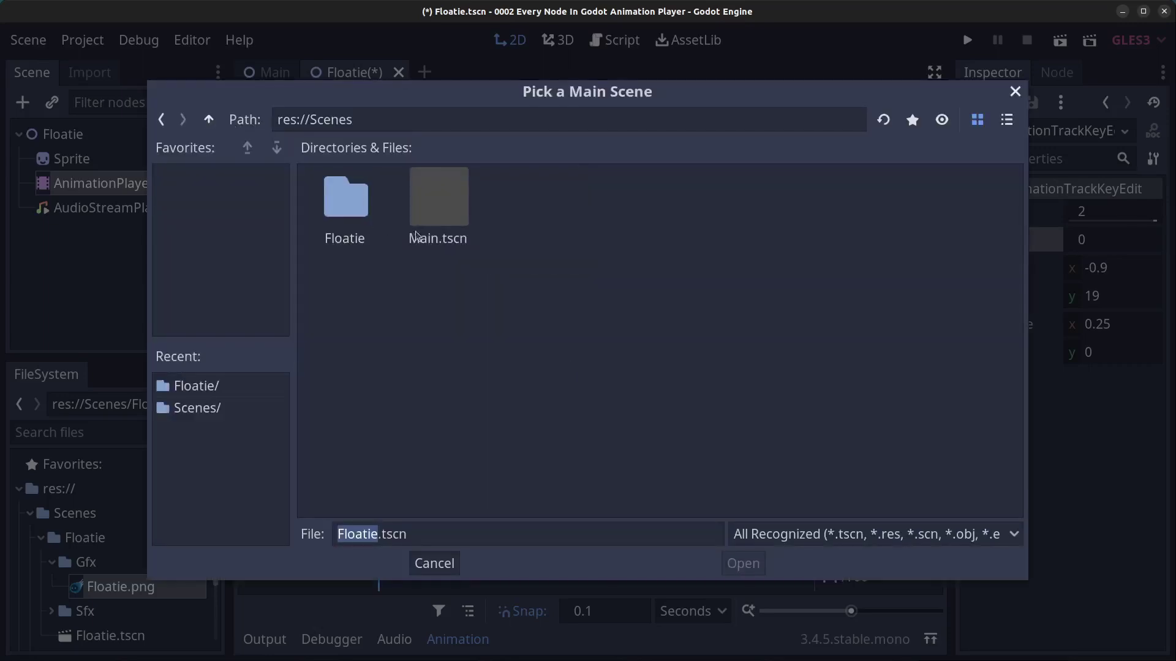
pyautogui.click(459, 220)
pyautogui.click(743, 563)
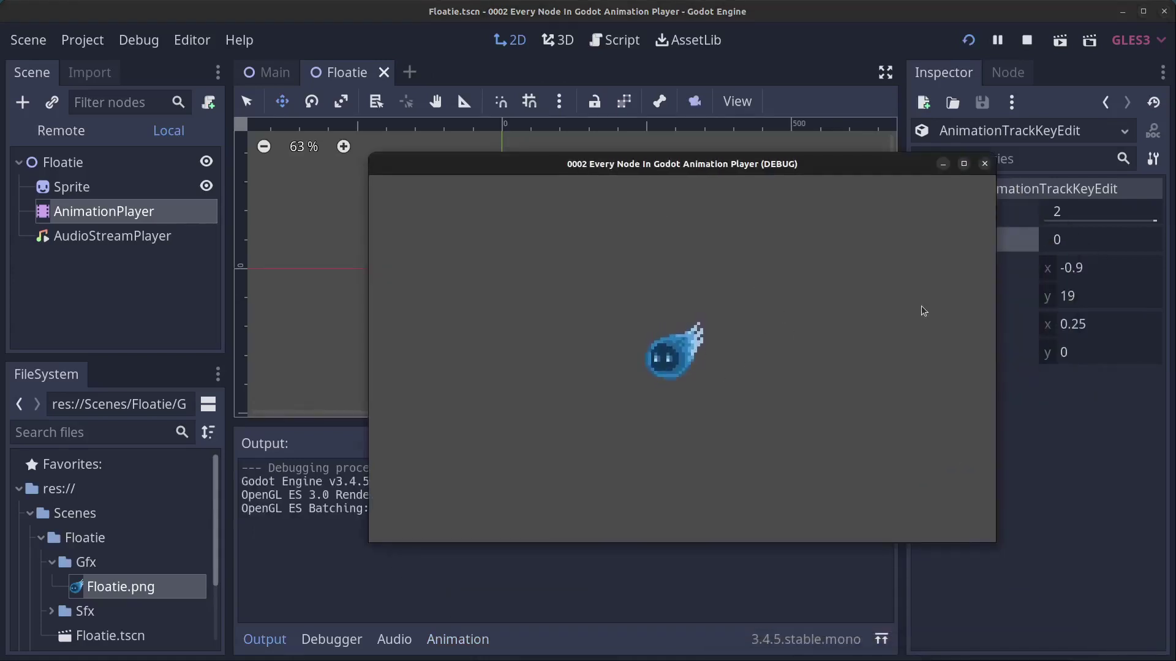
pyautogui.click(985, 164)
pyautogui.click(119, 162)
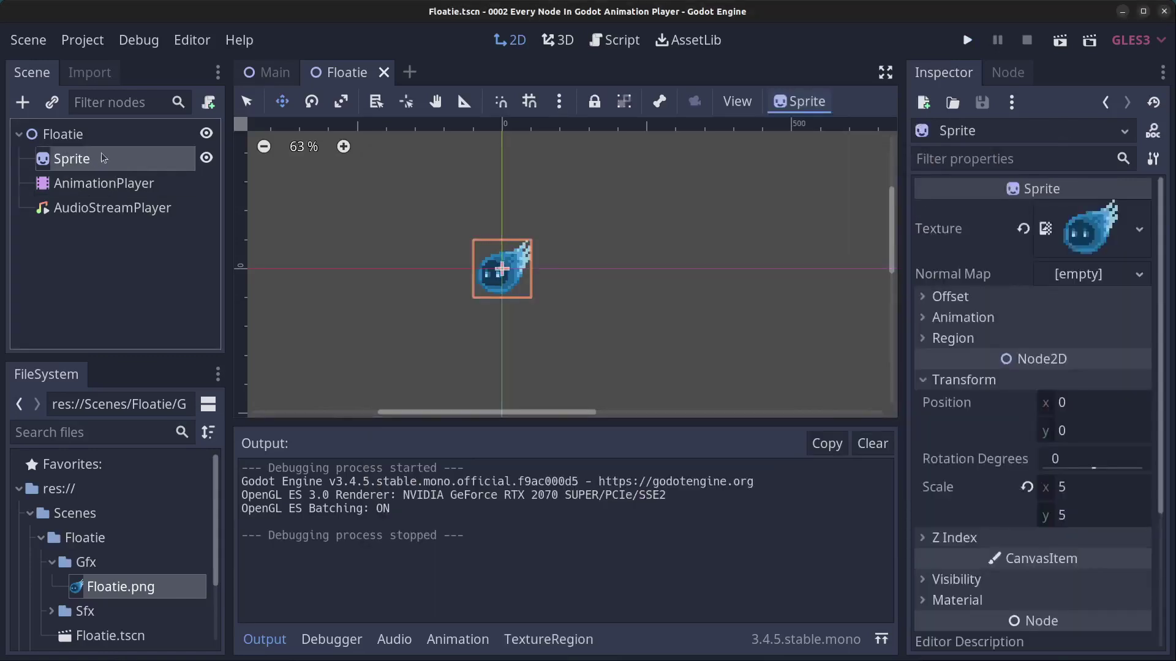
pyautogui.click(112, 185)
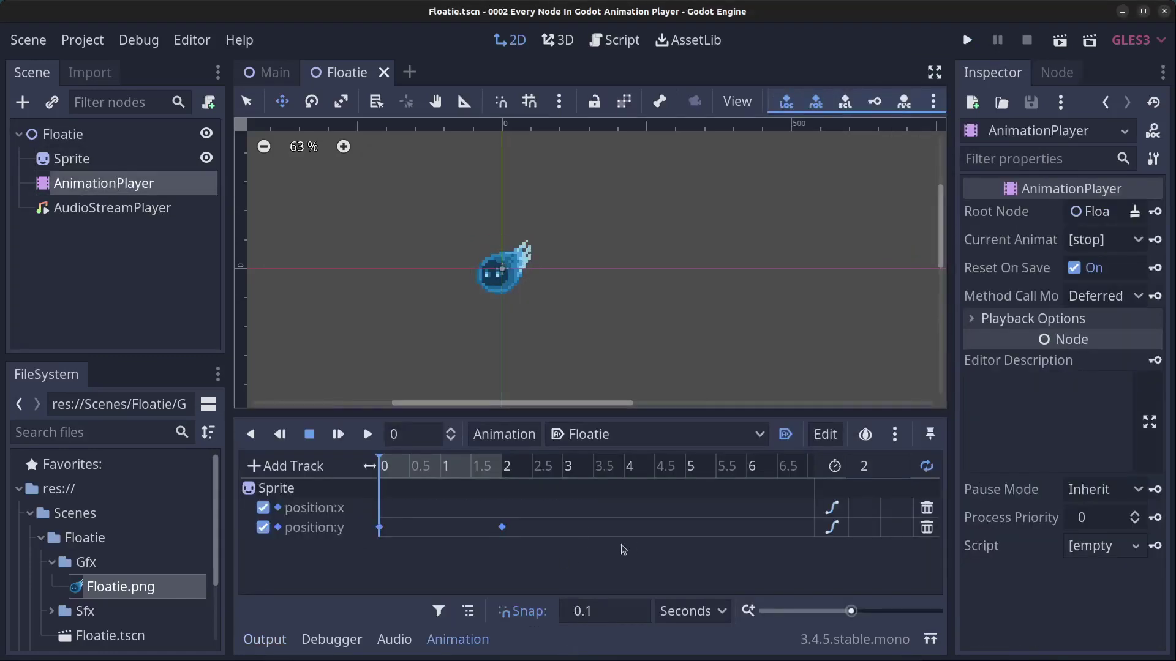
# Step: Add an audio playback track for AudioStreamPlayer and insert a key on it
pyautogui.click(270, 471)
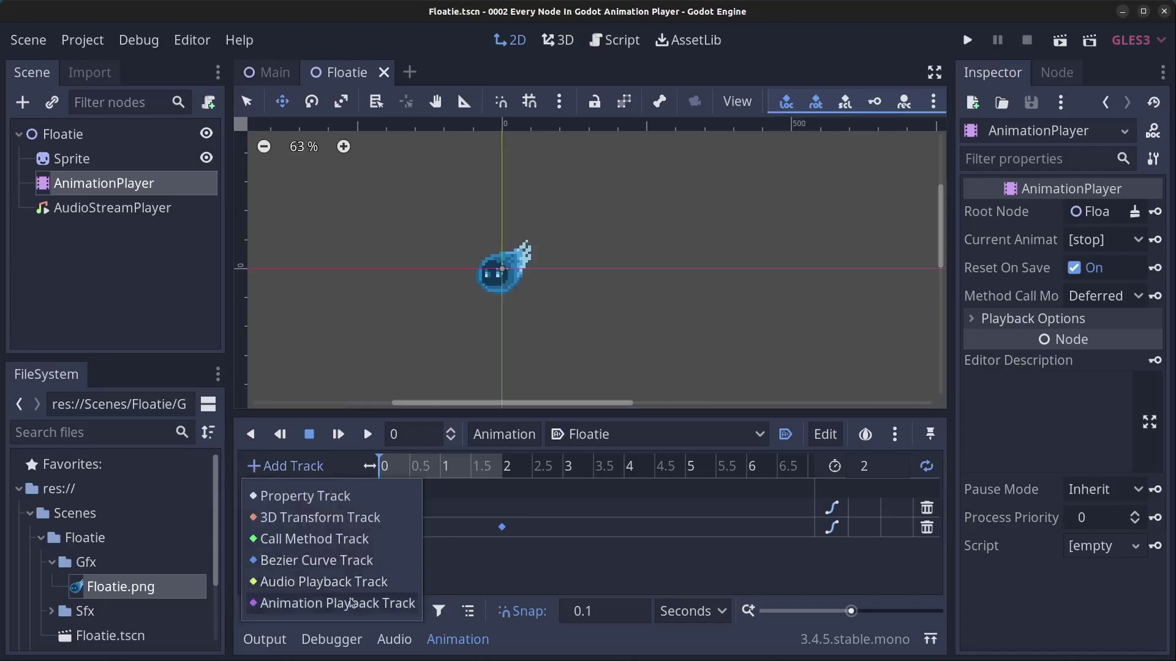
pyautogui.click(365, 583)
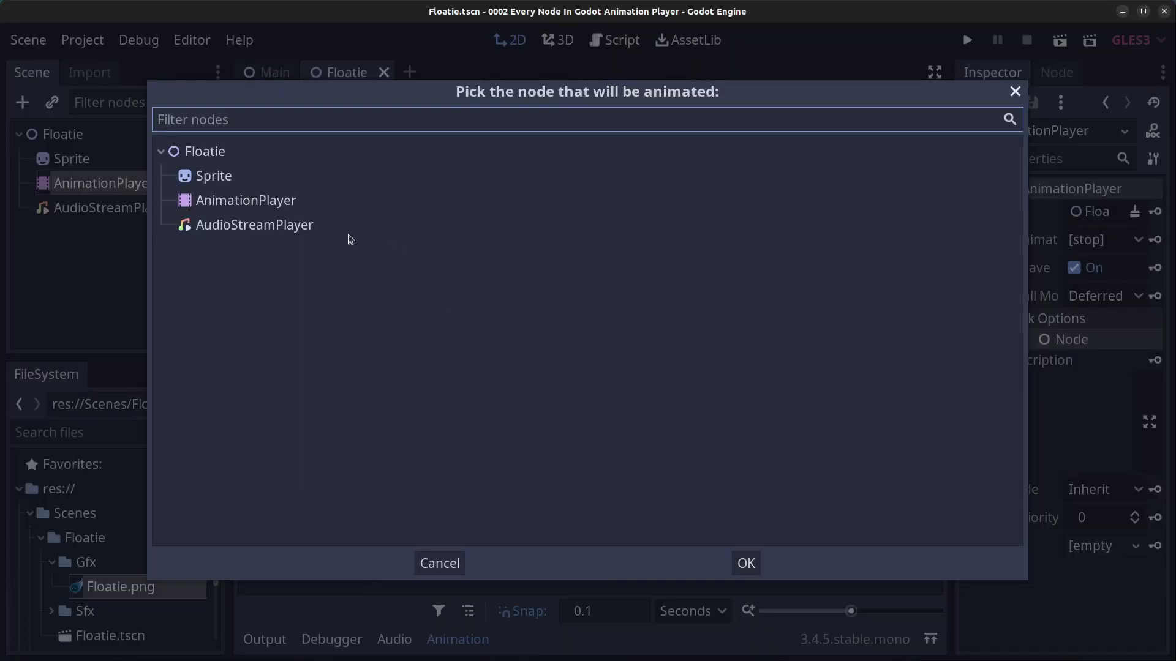
pyautogui.click(242, 227)
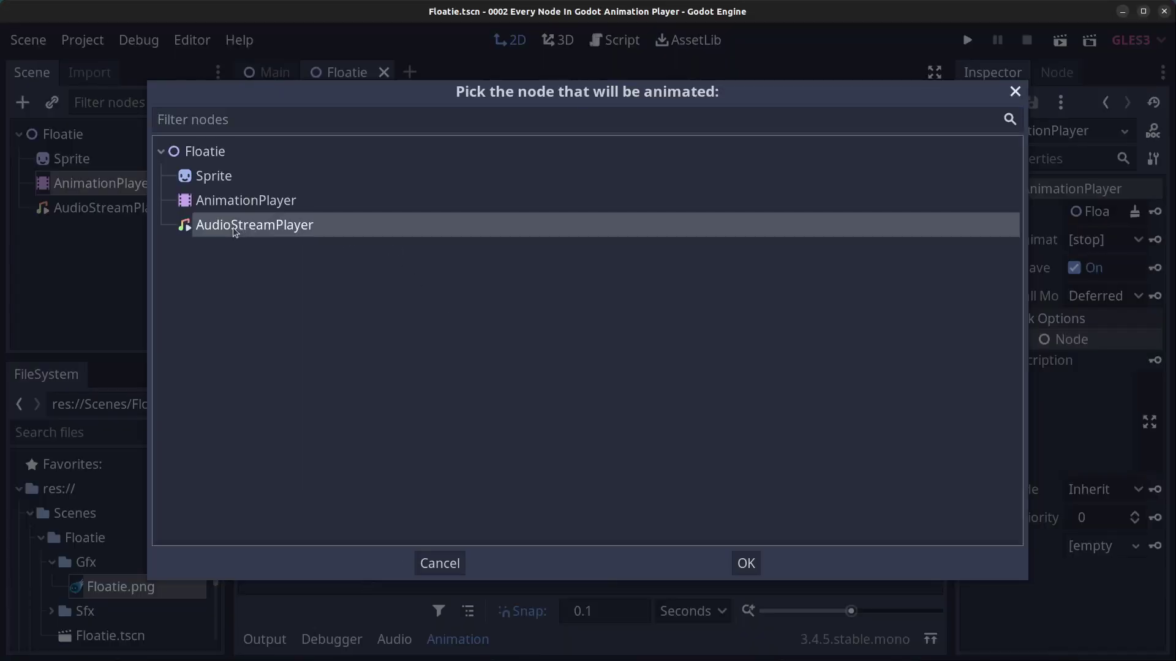
pyautogui.click(745, 564)
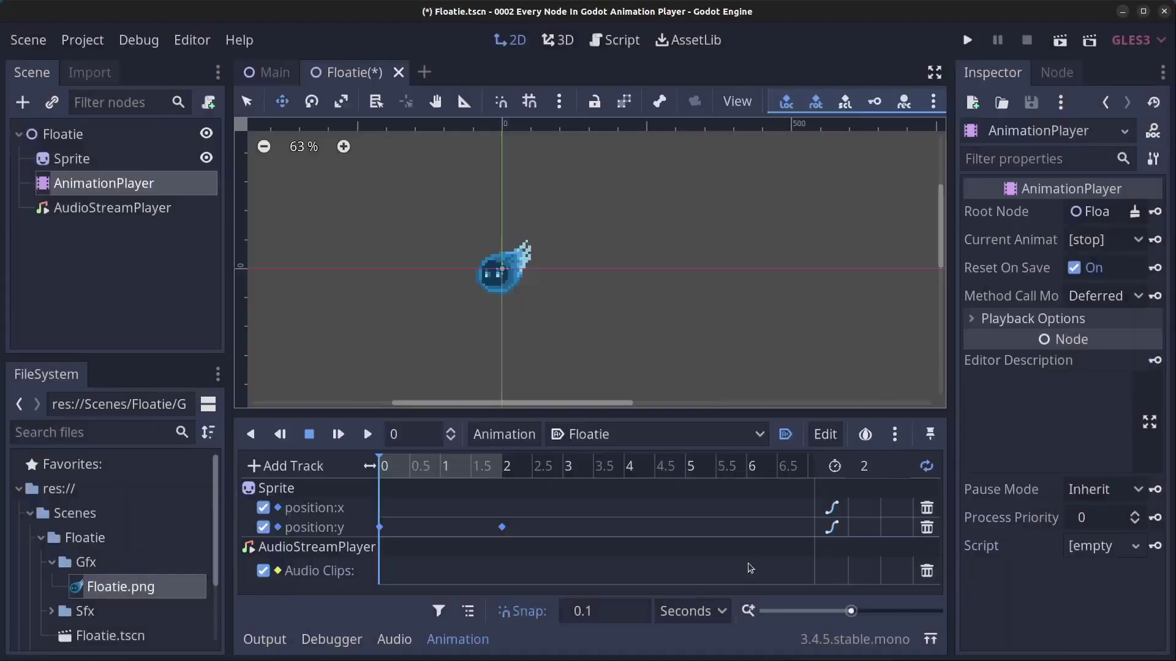
pyautogui.rightClick(610, 578)
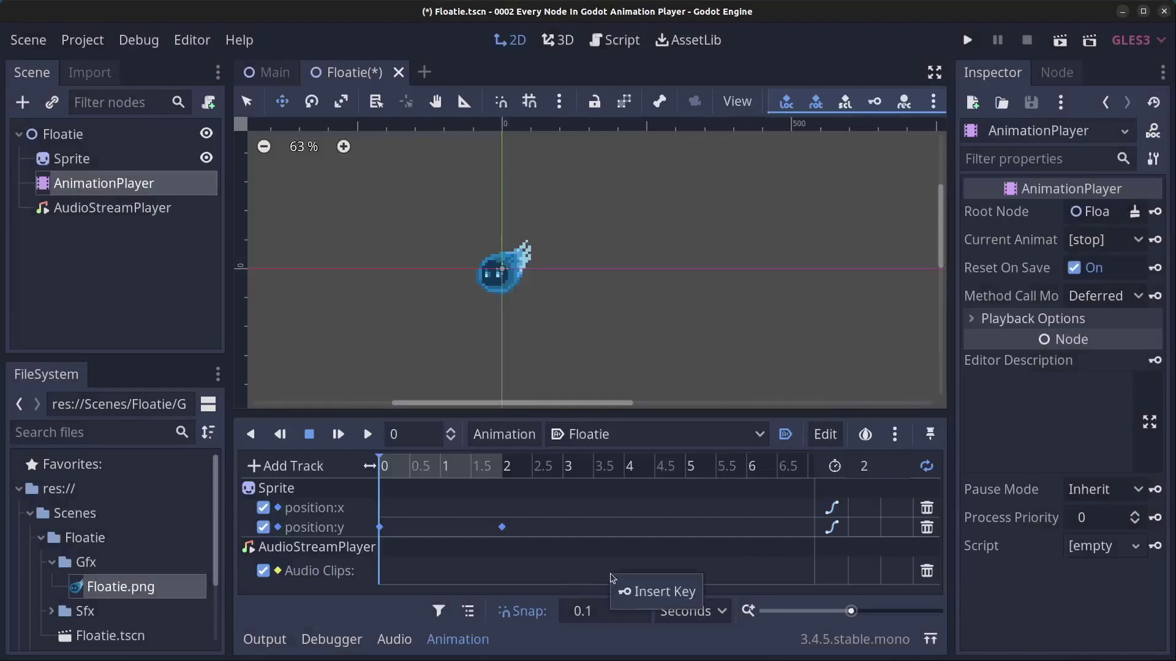
pyautogui.click(654, 595)
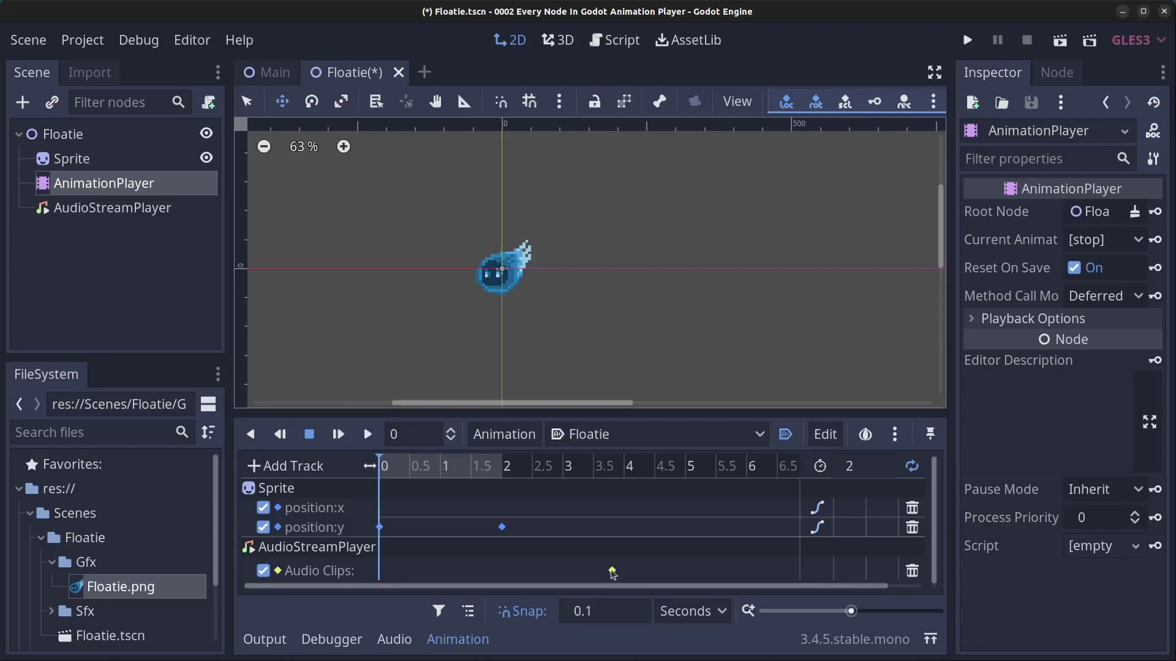
# Step: Assign Sfx/Hickup.wav as the audio key's stream and move the key to 1 second
pyautogui.click(611, 571)
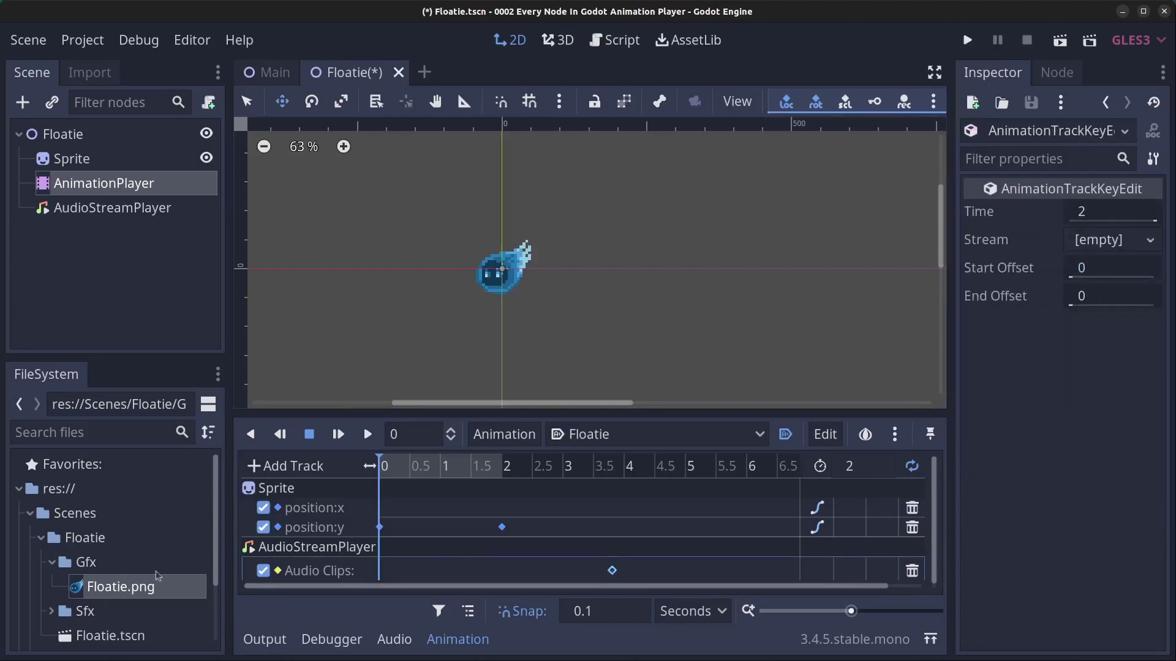
pyautogui.click(54, 610)
pyautogui.click(85, 589)
pyautogui.click(111, 610)
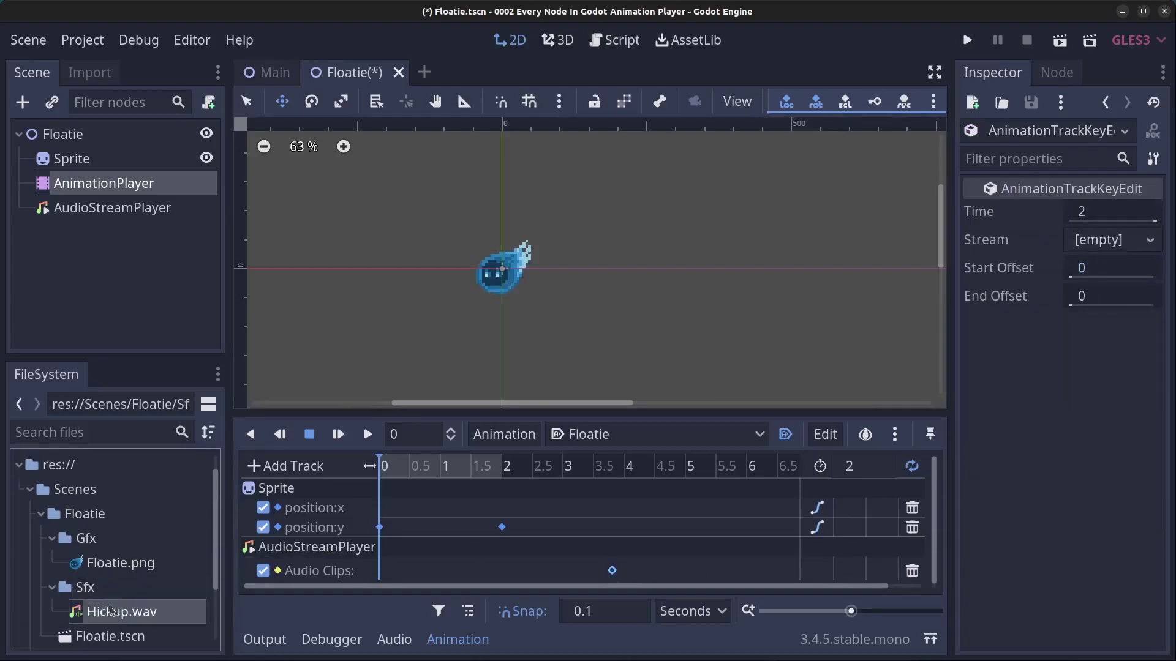
pyautogui.moveTo(117, 612); pyautogui.dragTo(1088, 240)
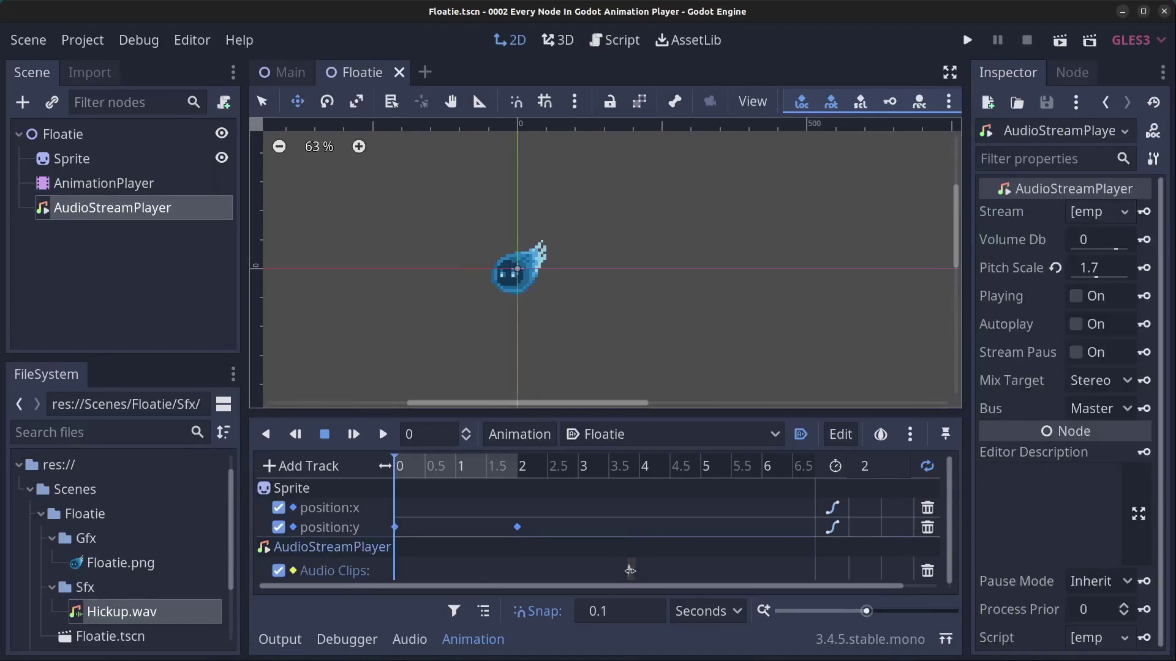
pyautogui.moveTo(629, 570); pyautogui.dragTo(458, 571)
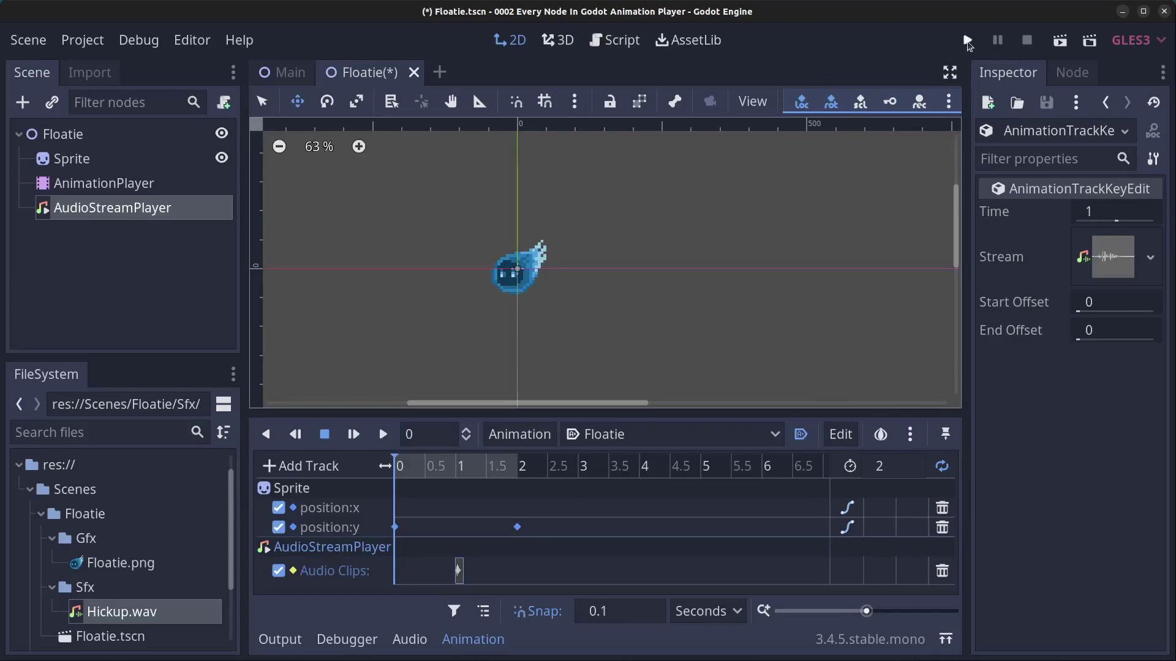
# Step: Save Floatie.tscn and test-run the game for the bobbing and hiccup sound, then close it
pyautogui.click(967, 40)
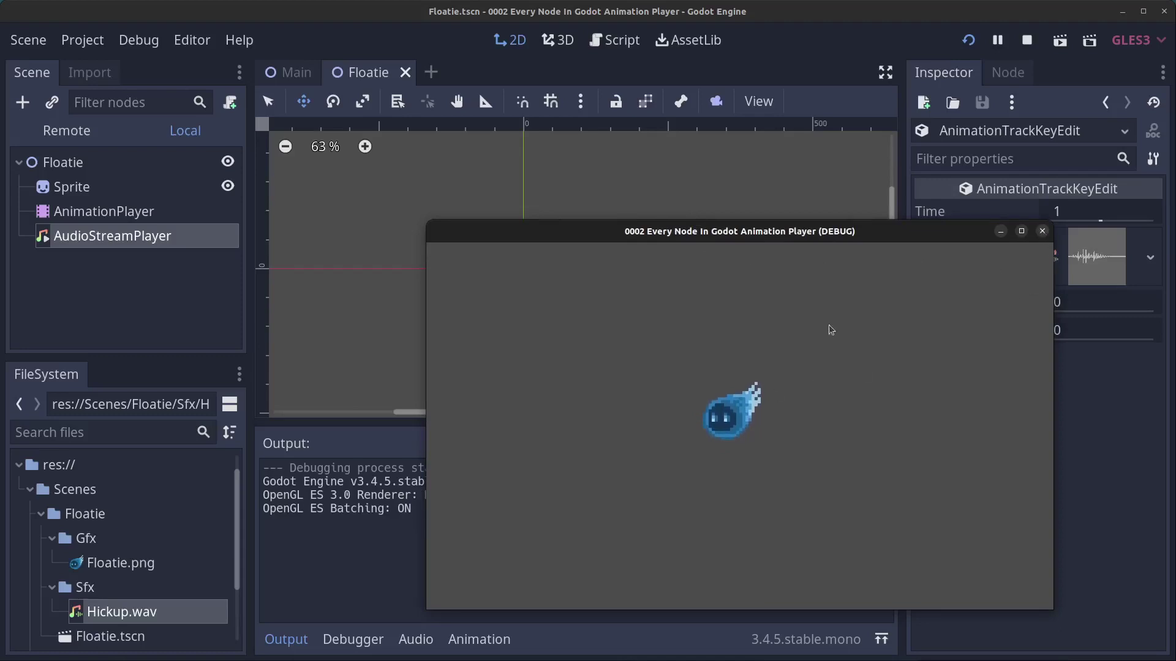
pyautogui.click(1042, 231)
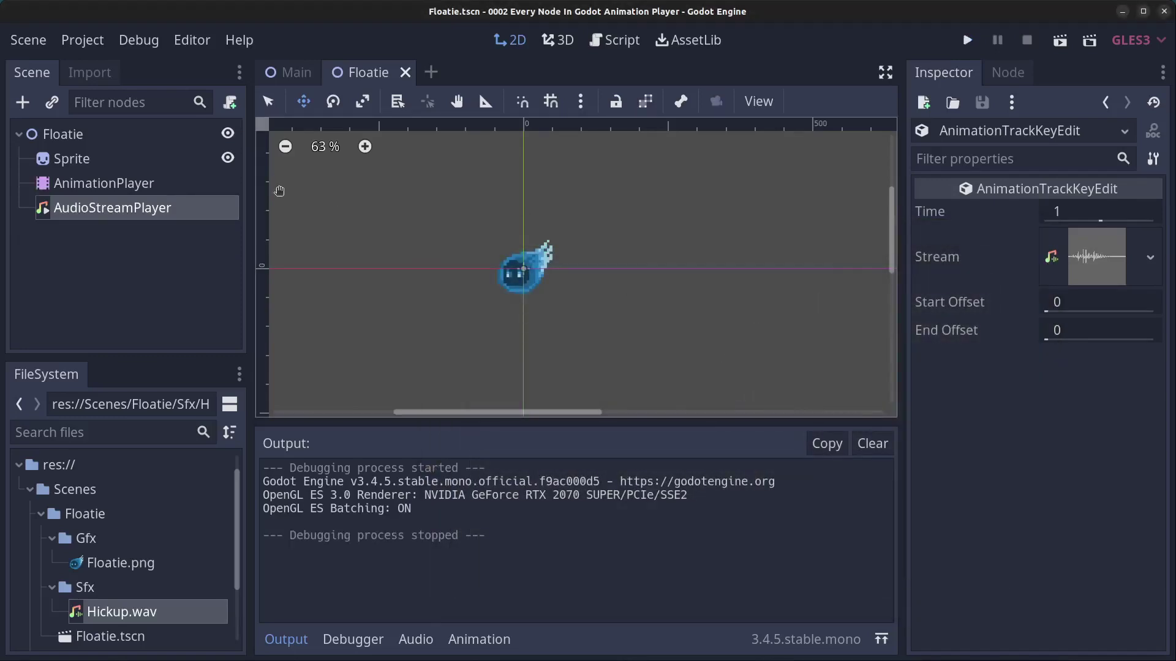
pyautogui.click(80, 139)
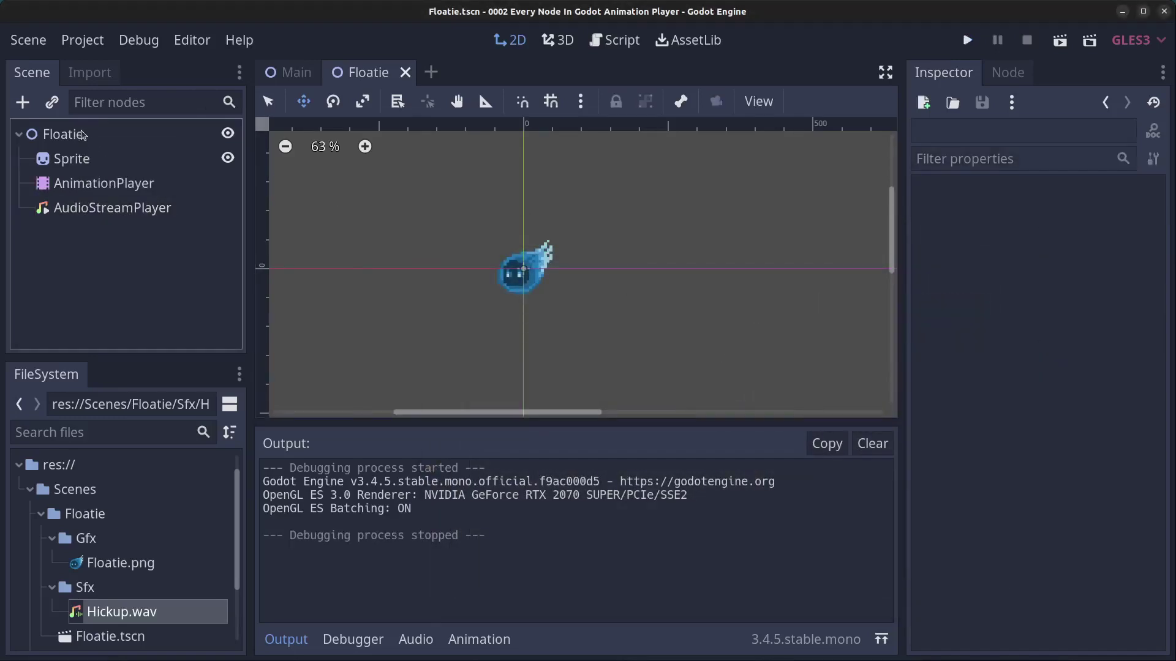
# Step: Attach a new C# script, Floatie.cs, to the Floatie root node
pyautogui.rightClick(82, 135)
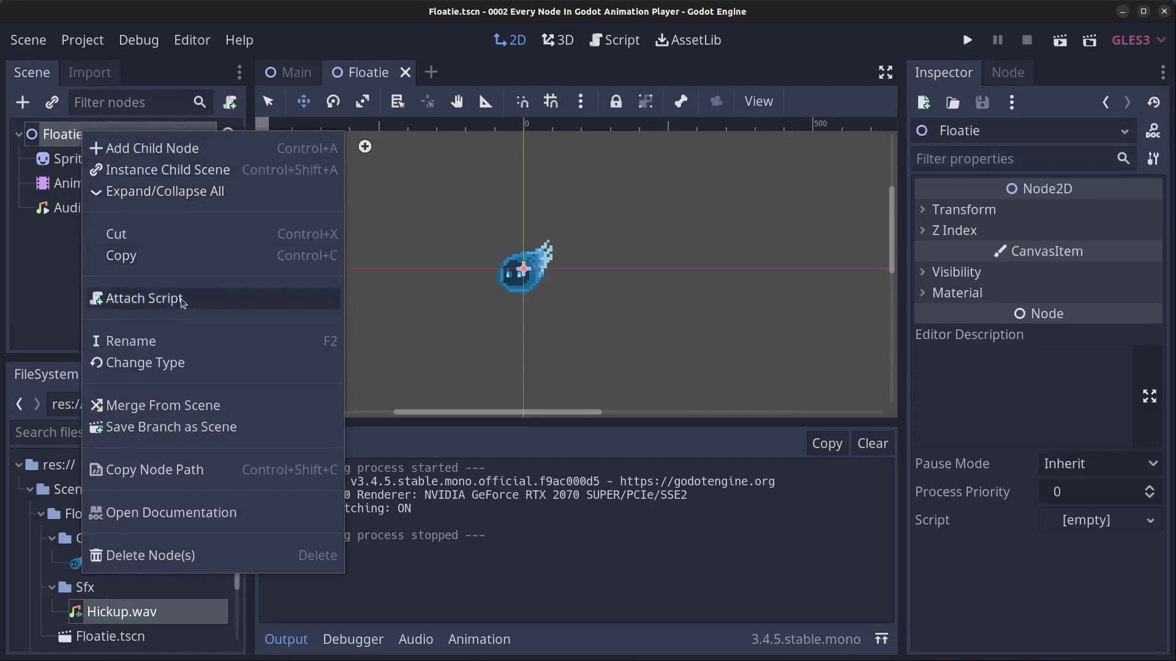
pyautogui.click(143, 298)
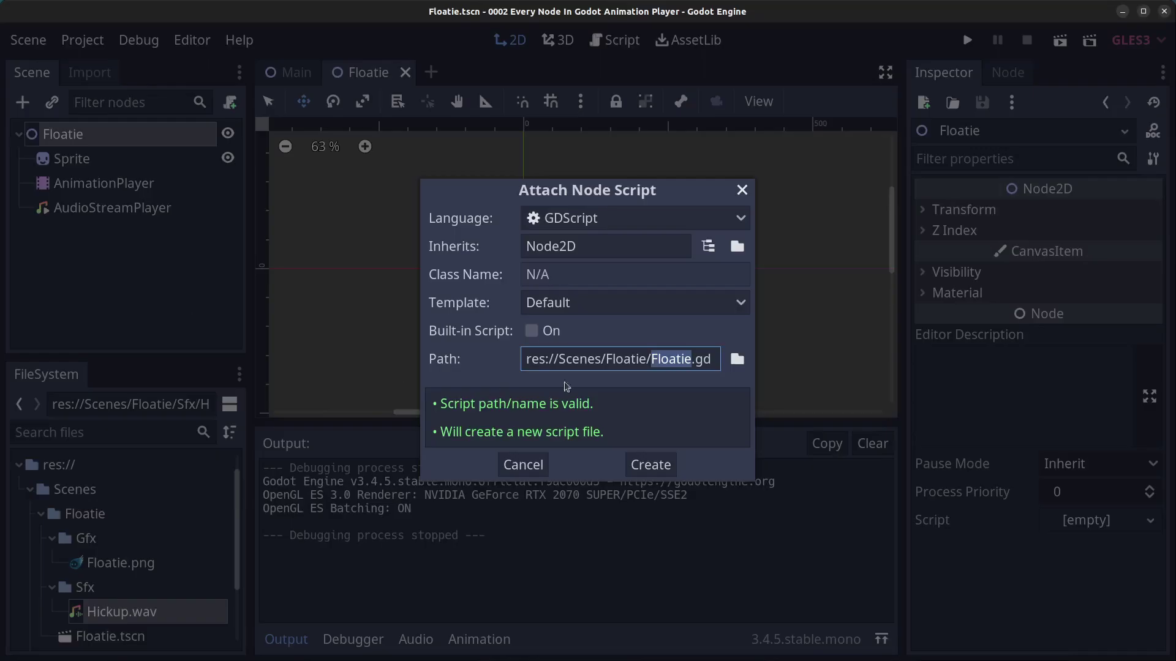
pyautogui.click(619, 219)
pyautogui.click(570, 292)
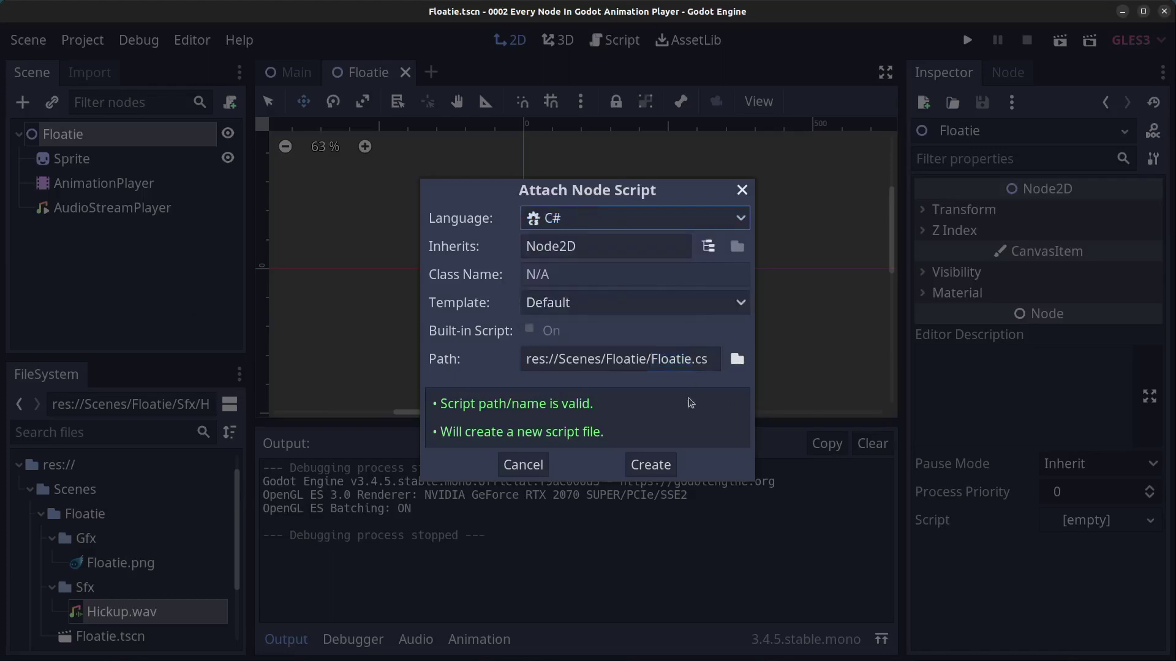
pyautogui.click(660, 466)
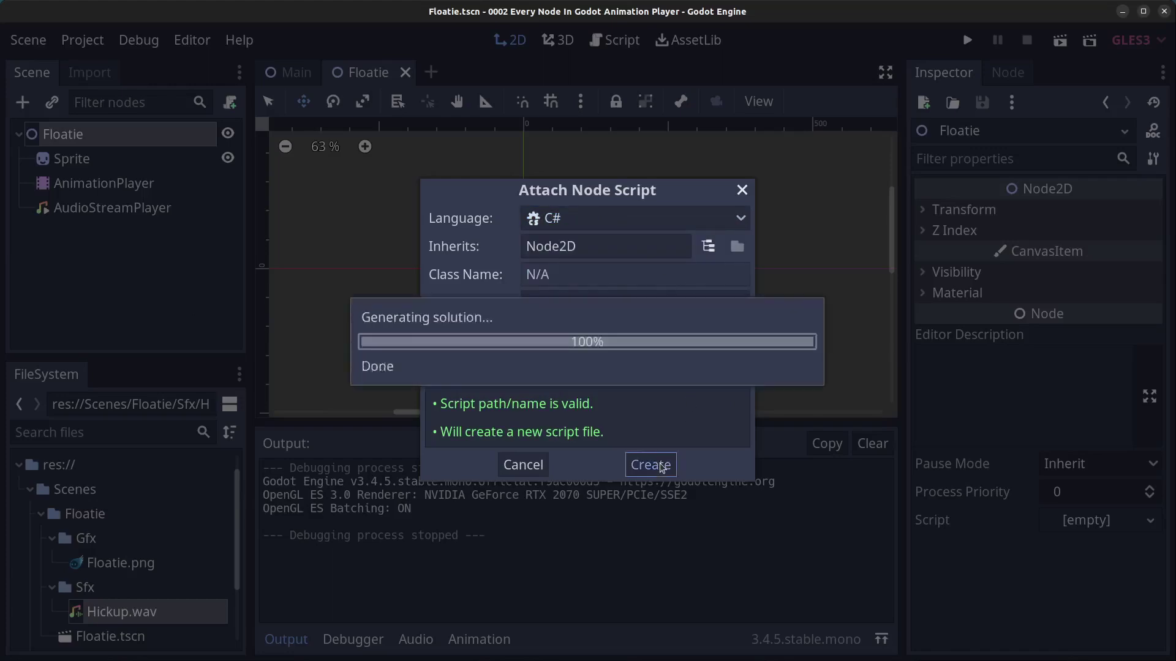
# Step: Replace the member-variable comment lines with pasted FloatieSprite and Rnd field declarations
pyautogui.press('Down')
pyautogui.press('Down')
pyautogui.press('Down')
pyautogui.hotkey('shift', 'Up')
pyautogui.hotkey('shift', 'Up')
pyautogui.hotkey('shift', 'Up')
pyautogui.hotkey('shift', 'Home')
pyautogui.write('private Sprite FloatieSprite; RandomNumberGenerator Rnd = new RandomNumberGenerator();')
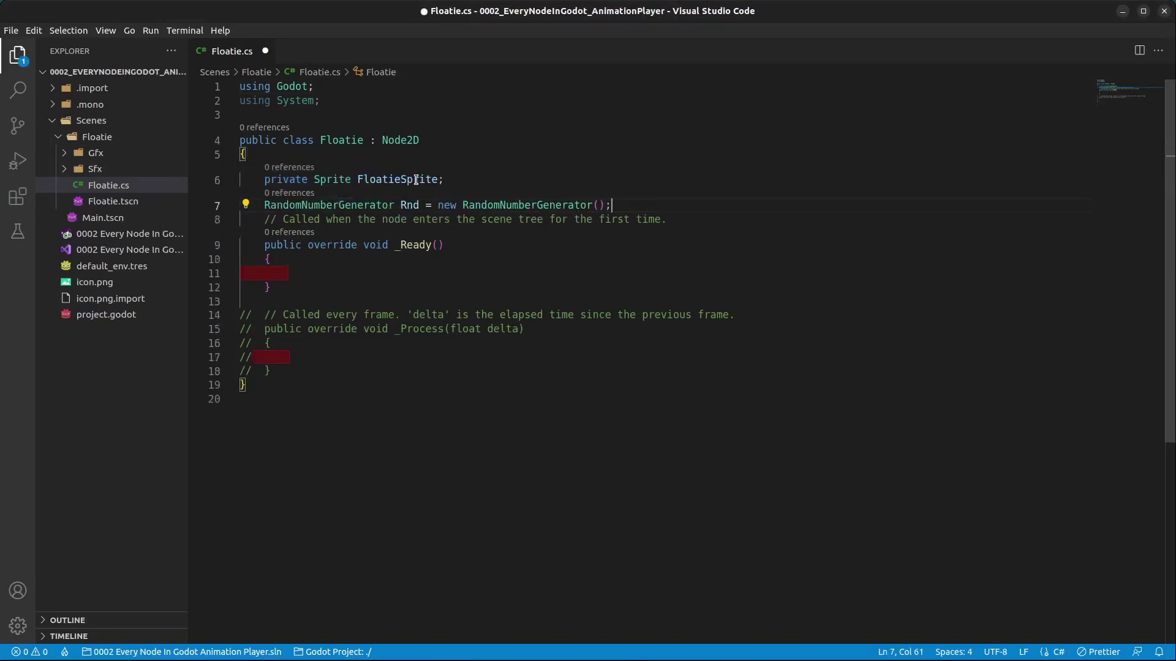
# Step: Paste Rnd.Randomize(); and the FloatieSprite assignment line into the _Ready method
pyautogui.doubleClick(398, 179)
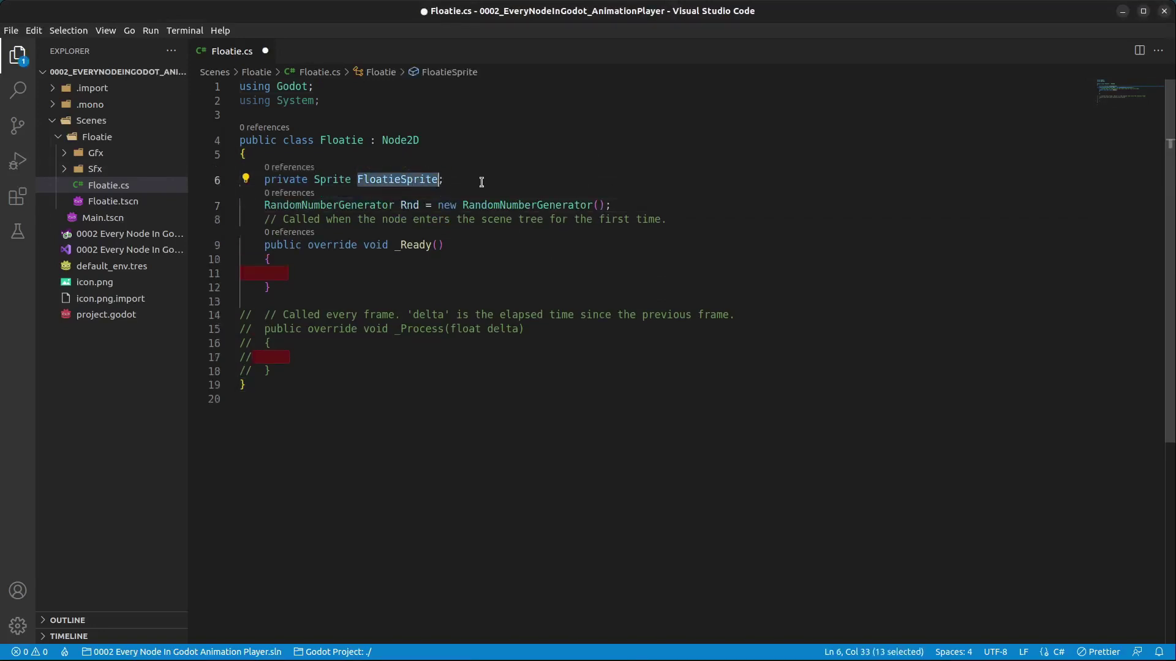
pyautogui.doubleClick(409, 205)
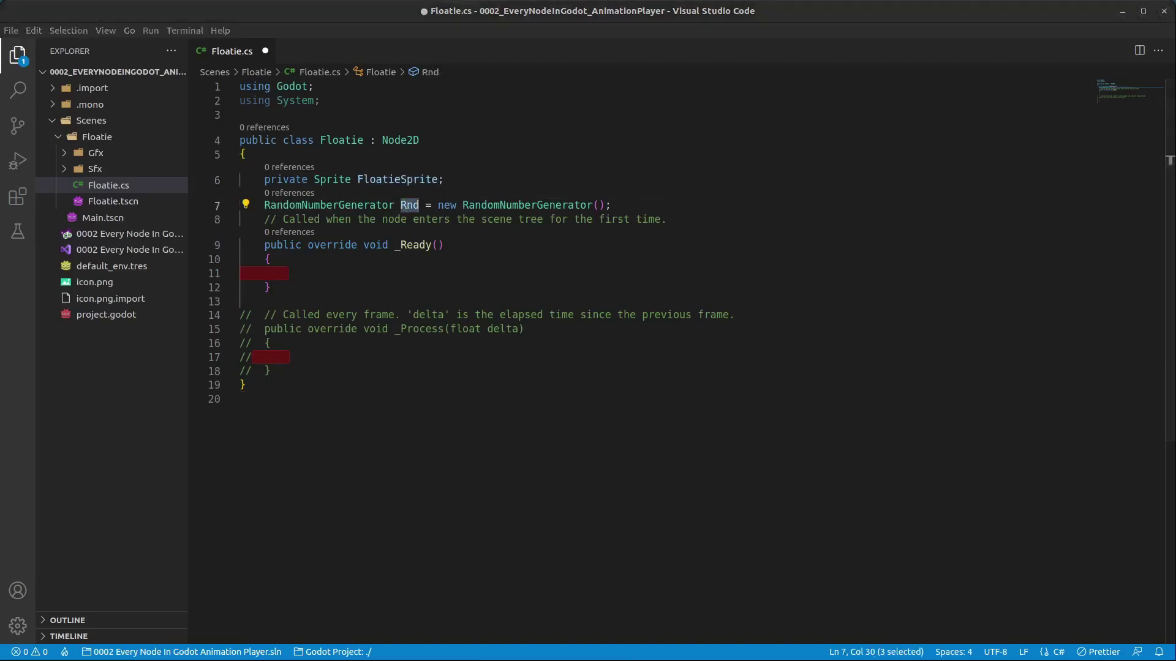
pyautogui.click(314, 271)
pyautogui.write('Rnd.Randomize(); FloatieSprite = GetNode<Sprite>("Sprite");')
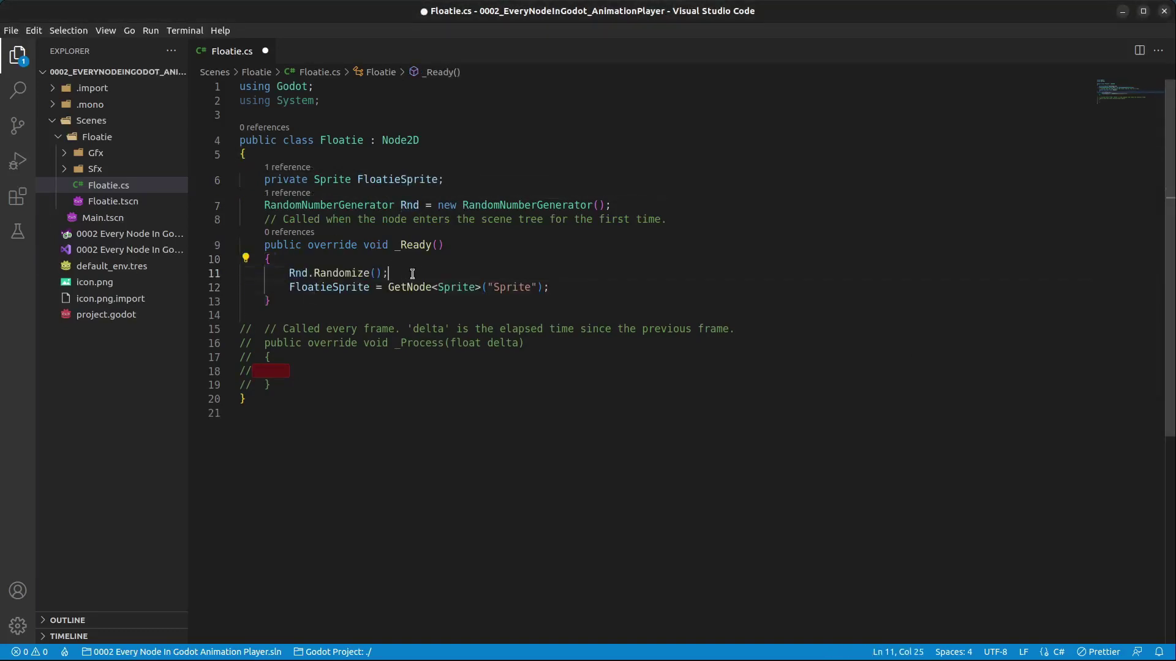
pyautogui.moveTo(387, 273); pyautogui.dragTo(289, 273)
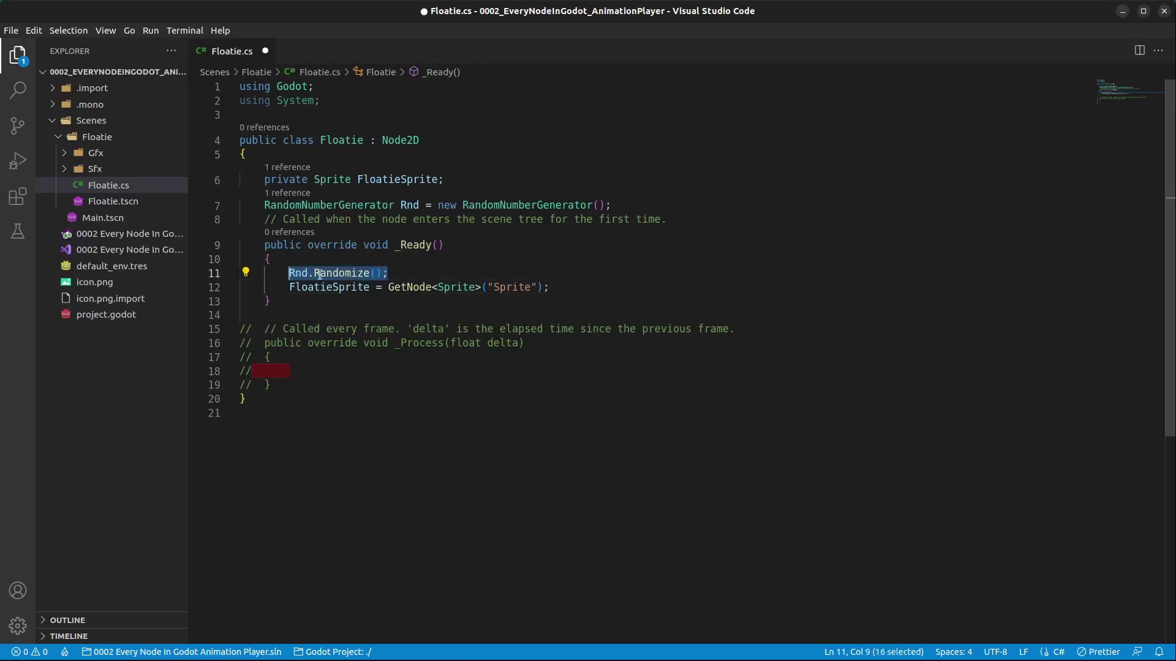
# Step: Complete line 12 as FloatieSprite = GetNode<Sprite>("Sprite"); using the node path autocompletion
pyautogui.click(569, 288)
pyautogui.tripleClick(343, 287)
pyautogui.click(343, 288)
pyautogui.doubleClick(513, 287)
pyautogui.click(561, 287)
pyautogui.press('BackSpace')
pyautogui.press('BackSpace')
pyautogui.press('BackSpace')
pyautogui.press('BackSpace')
pyautogui.press('BackSpace')
pyautogui.press('BackSpace')
pyautogui.press('BackSpace')
pyautogui.press('BackSpace')
pyautogui.press('BackSpace')
pyautogui.press('BackSpace')
pyautogui.write('"')
pyautogui.press('Down')
pyautogui.press('Down')
pyautogui.press('Down')
pyautogui.press('Up')
pyautogui.press('Up')
pyautogui.press('Down')
pyautogui.press('Down')
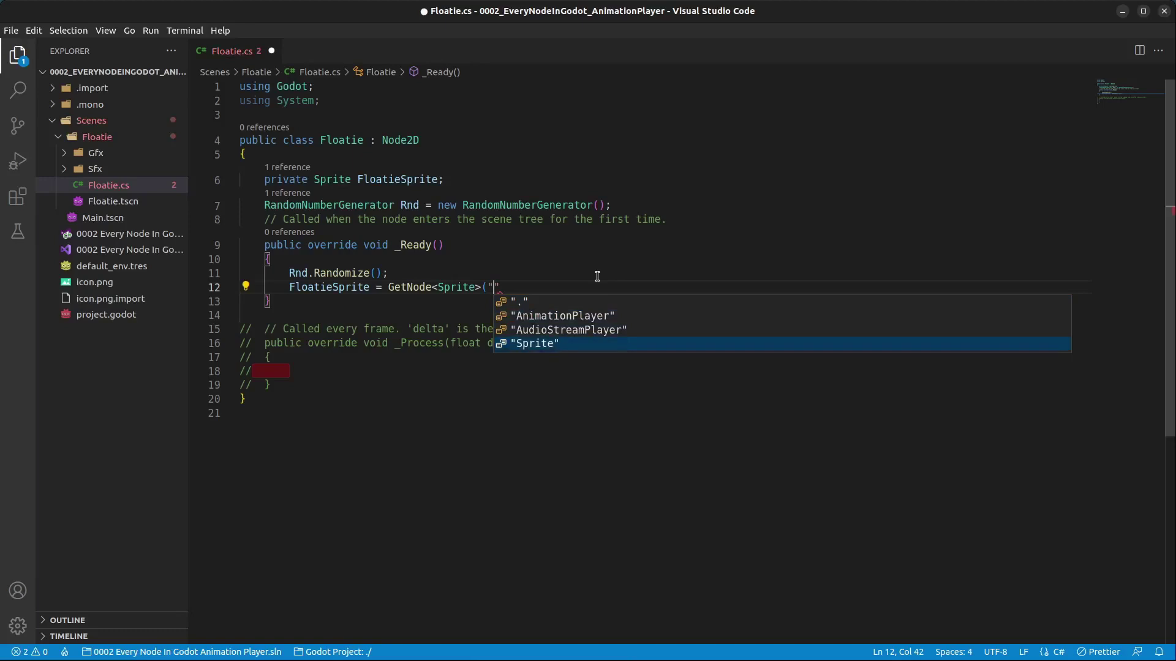
pyautogui.press('Return')
pyautogui.write(');')
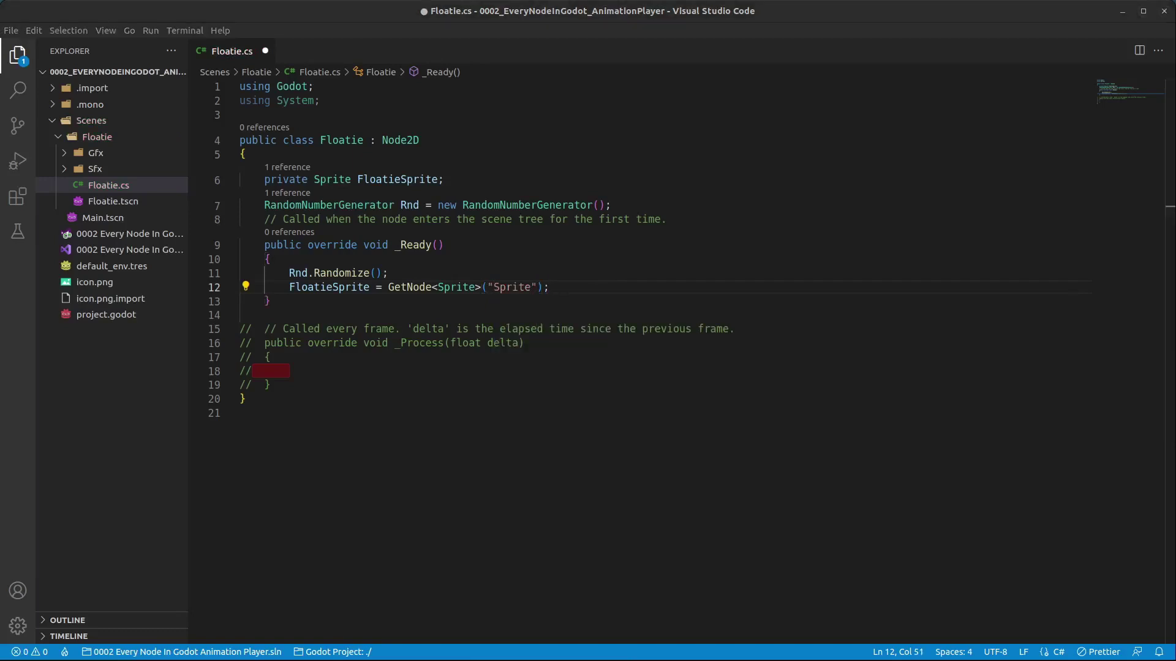
pyautogui.moveTo(380, 388); pyautogui.dragTo(398, 315)
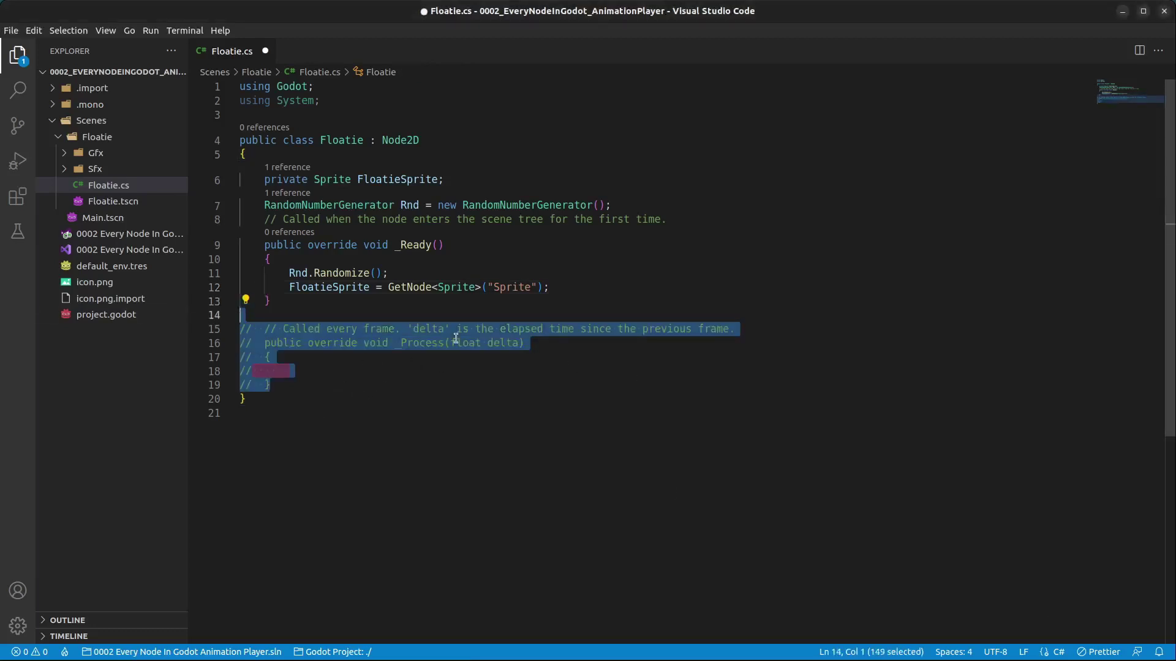
# Step: Paste the RandomizeSpritePosition method over the commented process block and save Floatie.cs
pyautogui.write('public void RandomizeSpritePosition()     {        int randX = (int)Rnd.RandiRange(-10,10);        int randY = (int)Rnd.RandiRange(-10,10);        Vector2 randPos = new Vector2(randX,randY);        FloatieSprite.Position += randPos;     }')
pyautogui.doubleClick(398, 326)
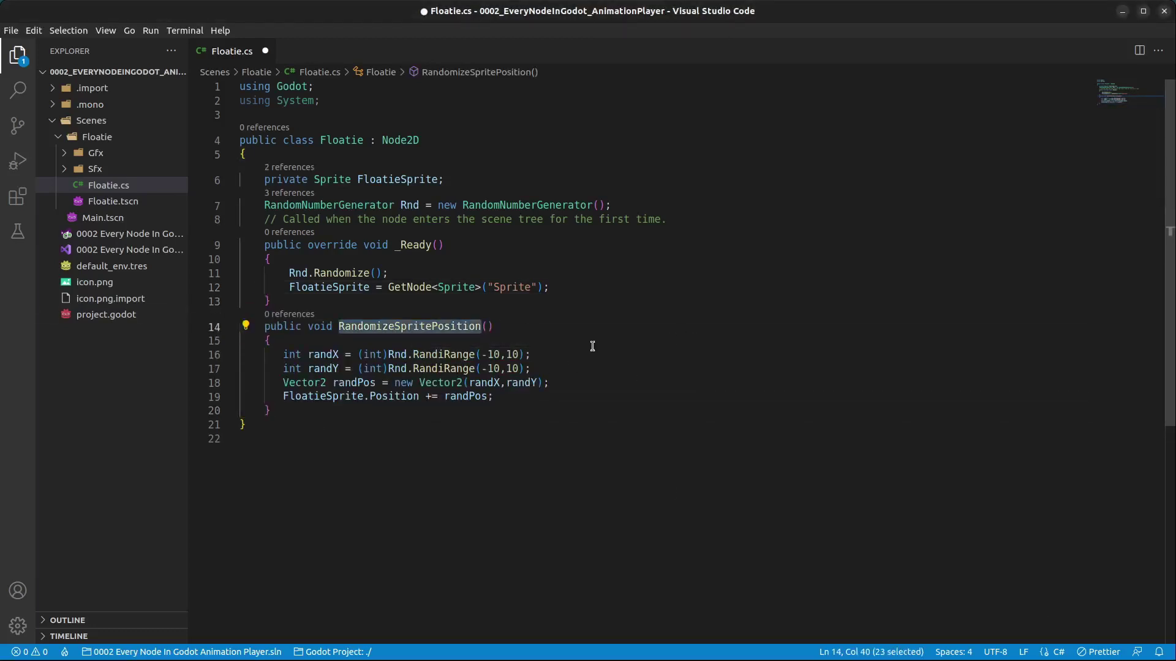
pyautogui.press('Up')
pyautogui.hotkey('ctrl', 's')
# Step: Review the randX and randY RandiRange calculations on lines 16 and 17
pyautogui.click(541, 356)
pyautogui.hotkey('ctrl', 'Left')
pyautogui.hotkey('ctrl', 'Left')
pyautogui.hotkey('ctrl', 'Left')
pyautogui.hotkey('ctrl', 'Left')
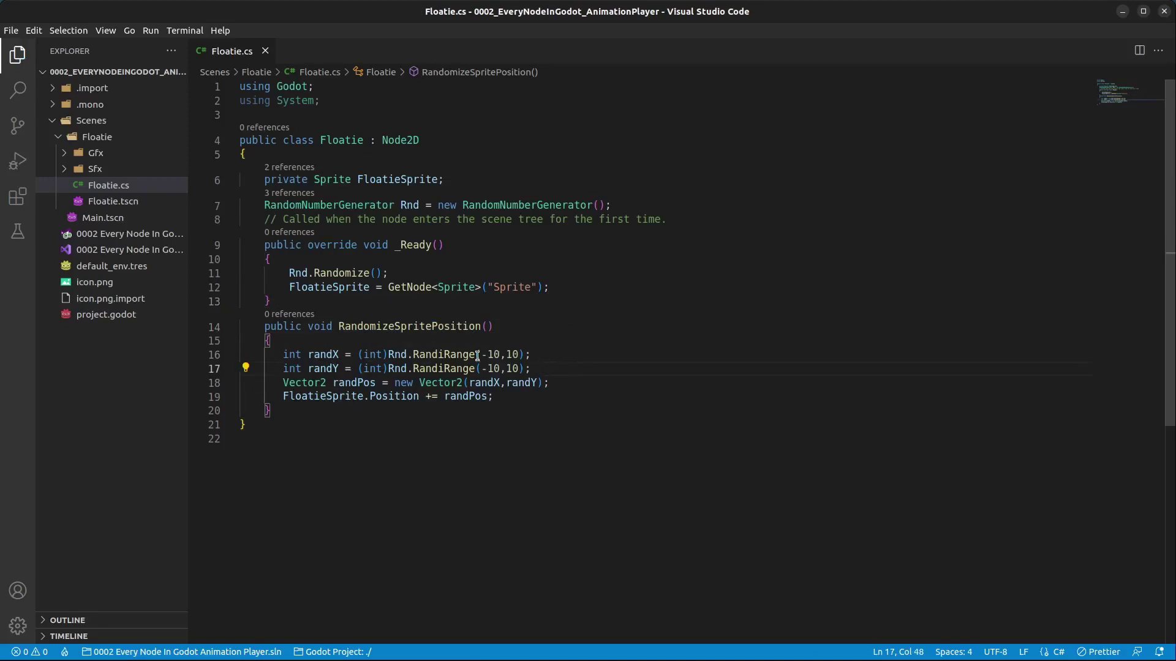
pyautogui.hotkey('ctrl', 'd')
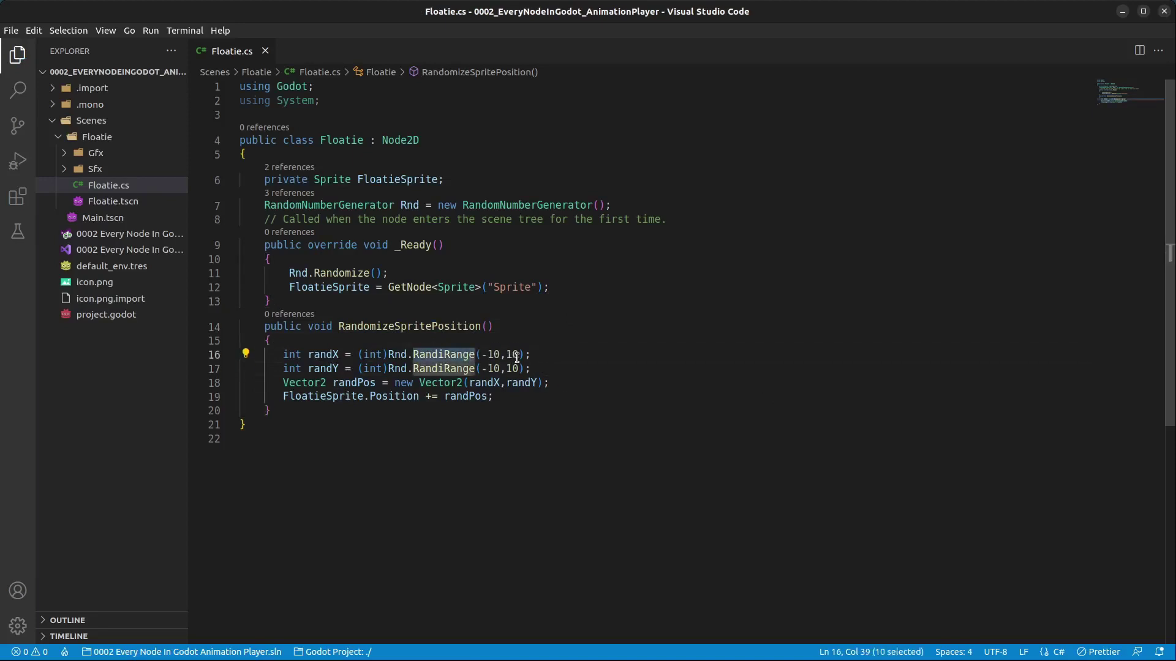
pyautogui.click(324, 354)
pyautogui.click(346, 367)
pyautogui.press('End')
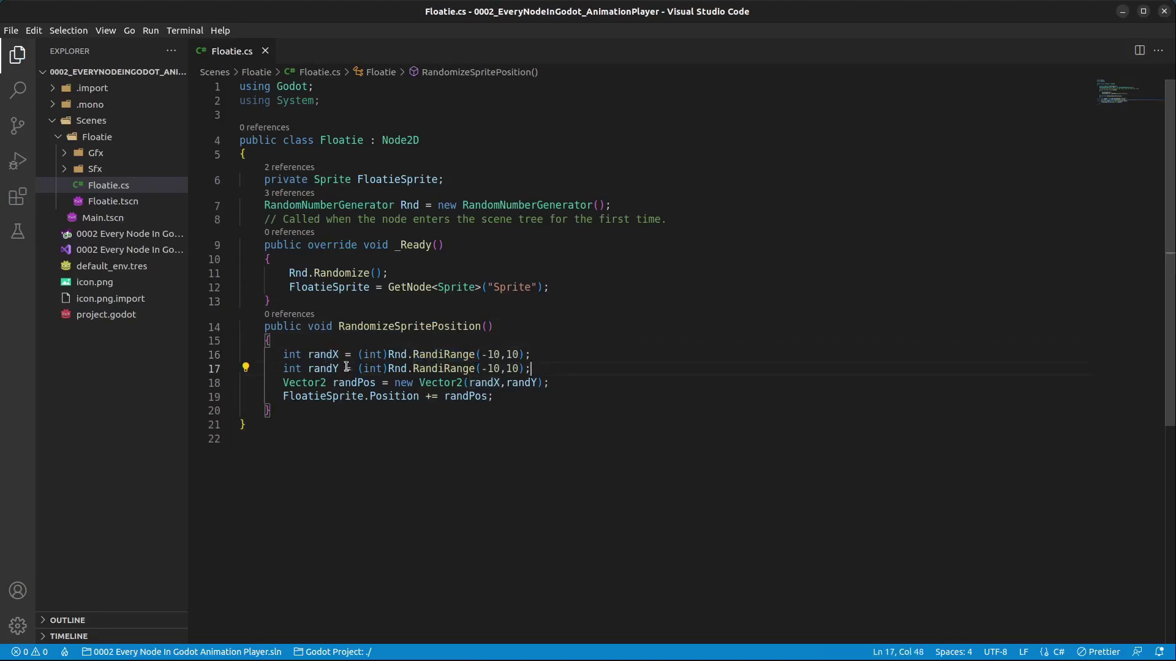
pyautogui.doubleClick(323, 368)
pyautogui.click(488, 368)
# Step: Review how randPos is added to FloatieSprite's position, then return to Godot's AnimationPlayer
pyautogui.click(599, 386)
pyautogui.hotkey('shift', 'Left')
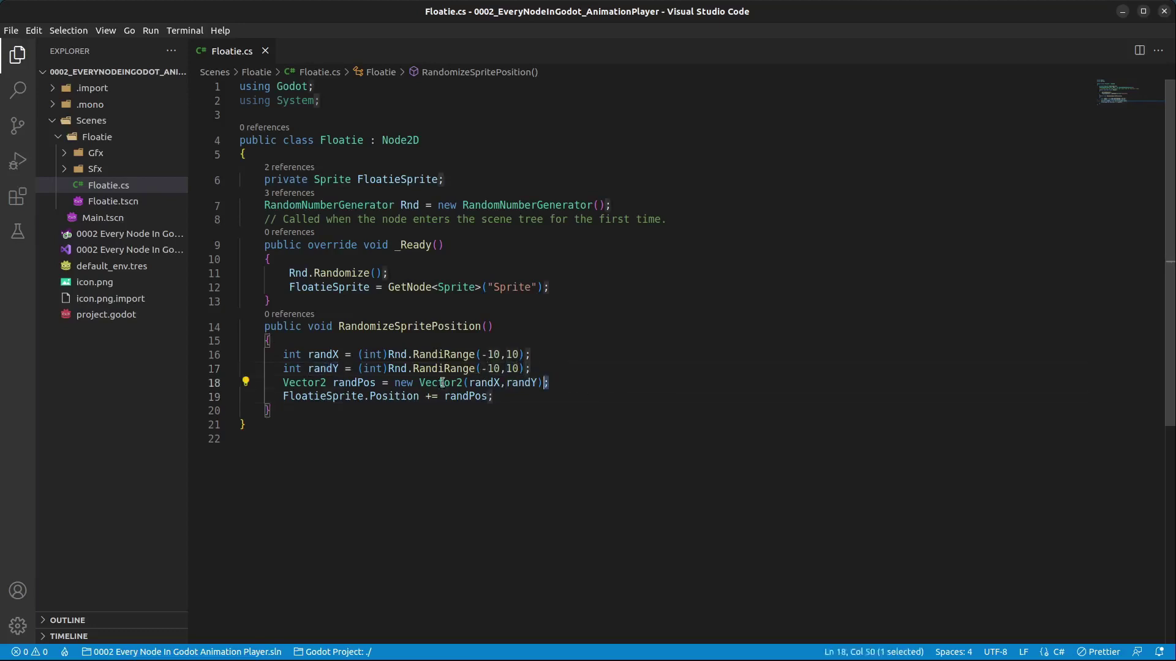
pyautogui.keyDown('shift'); pyautogui.click(206, 383); pyautogui.keyUp('shift')
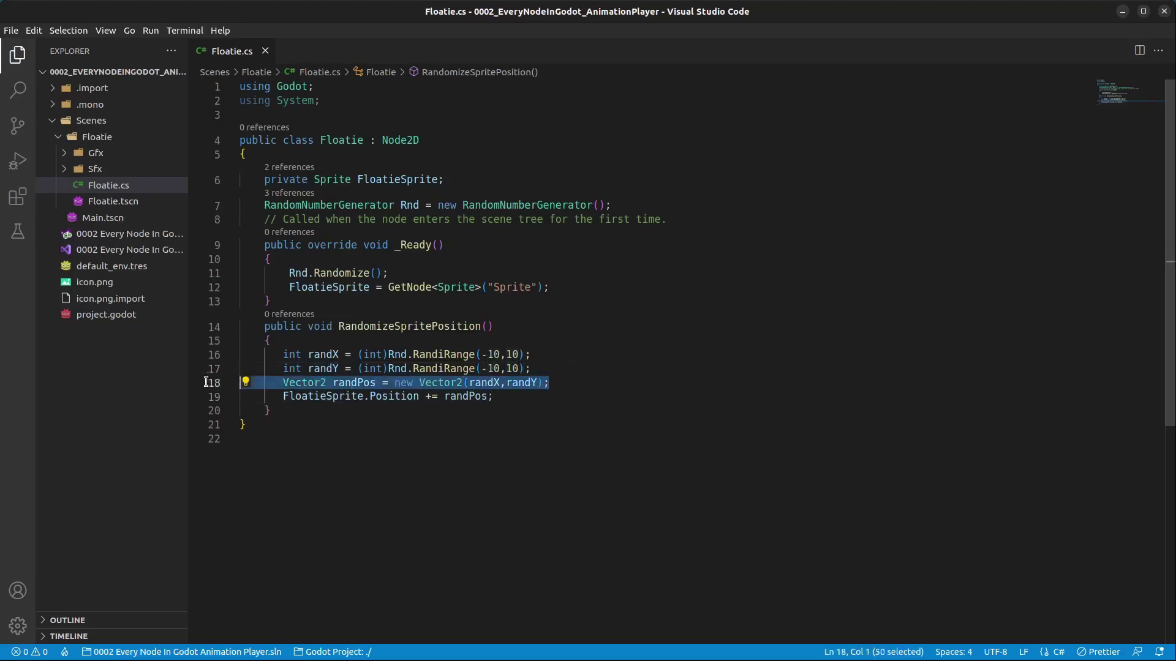
pyautogui.click(492, 386)
pyautogui.click(520, 383)
pyautogui.click(518, 400)
pyautogui.moveTo(275, 398); pyautogui.dragTo(420, 397)
pyautogui.moveTo(494, 397); pyautogui.dragTo(427, 396)
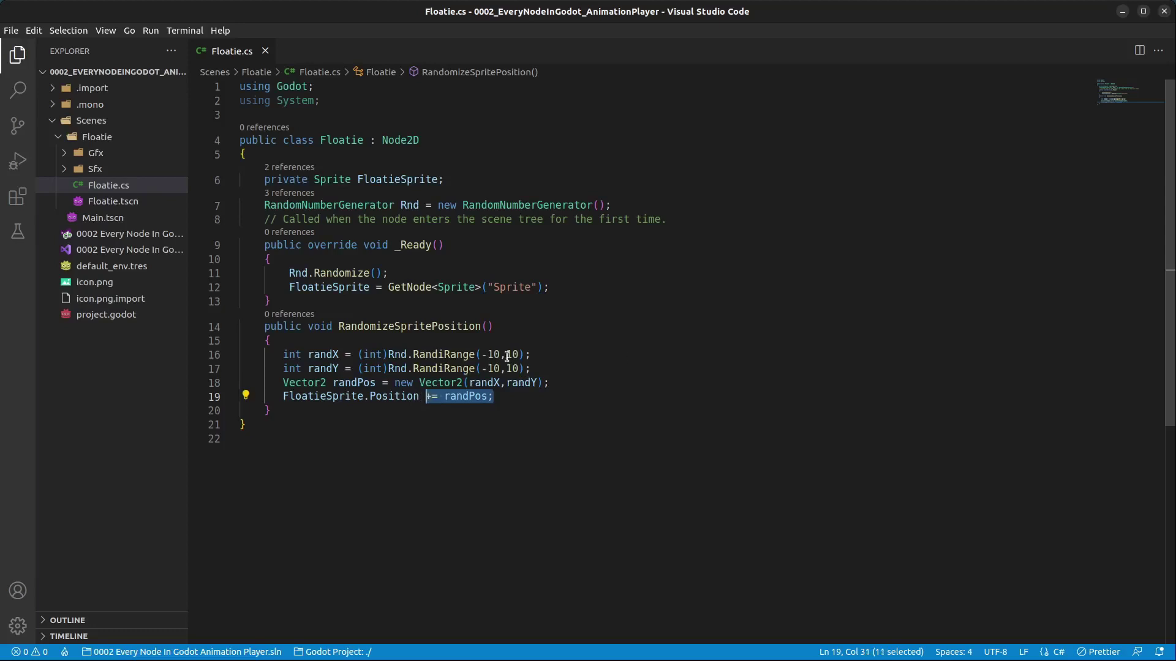
pyautogui.click(578, 367)
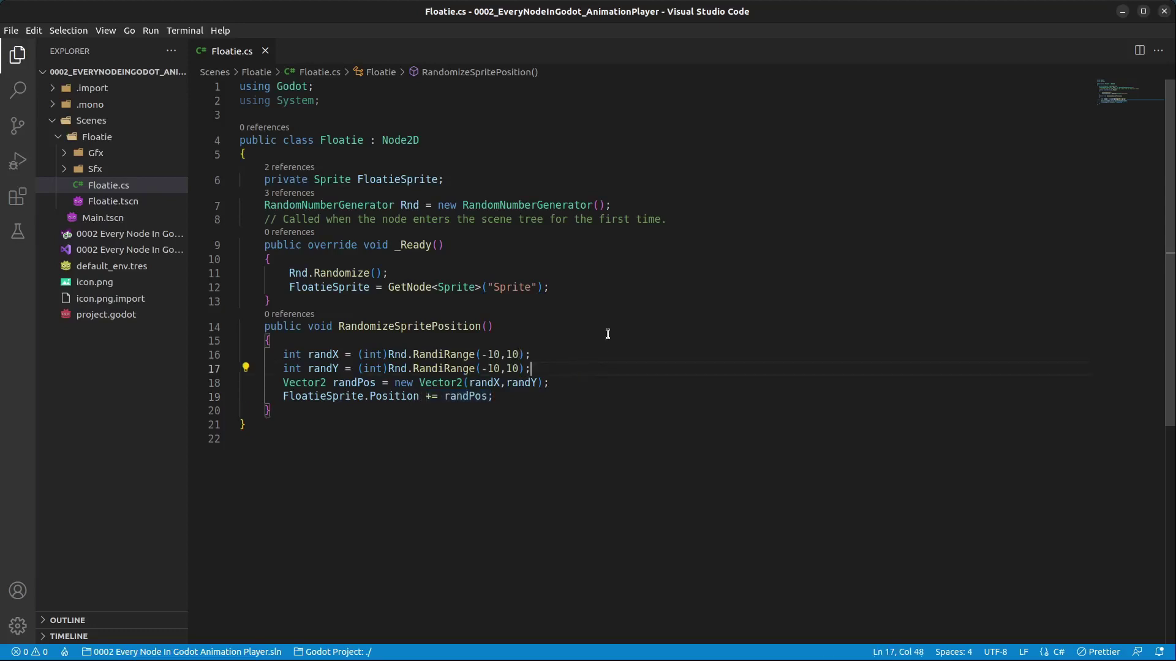
pyautogui.click(1124, 12)
pyautogui.click(116, 187)
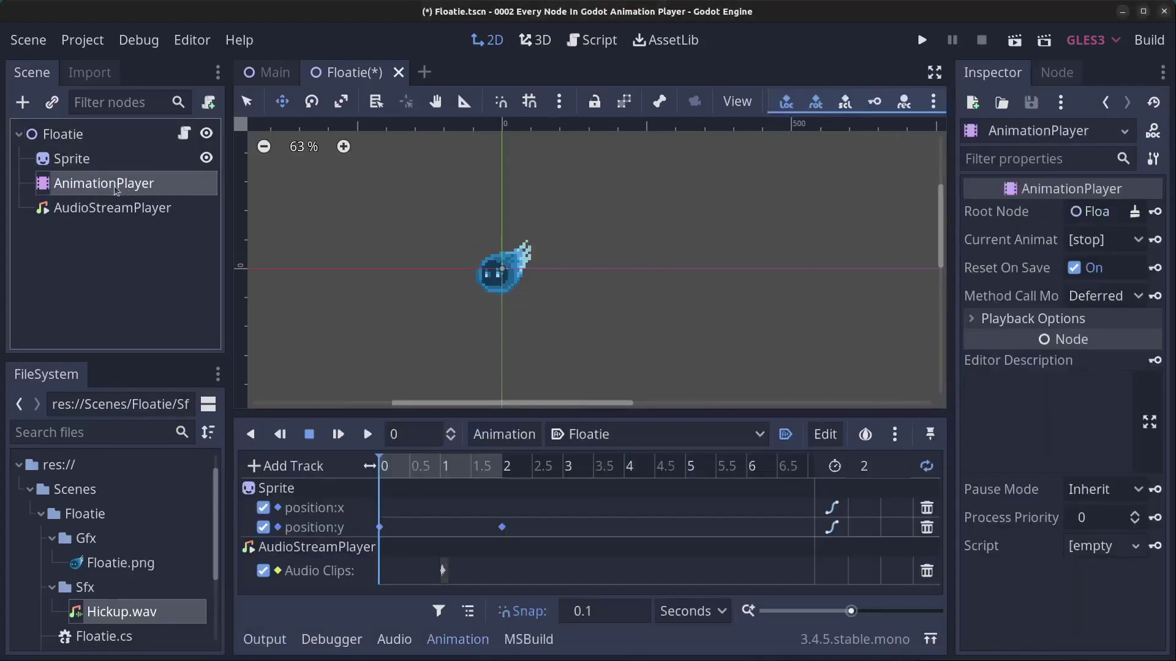
# Step: Add a Call Method Track targeting the Floatie root node to the Floatie animation
pyautogui.click(267, 468)
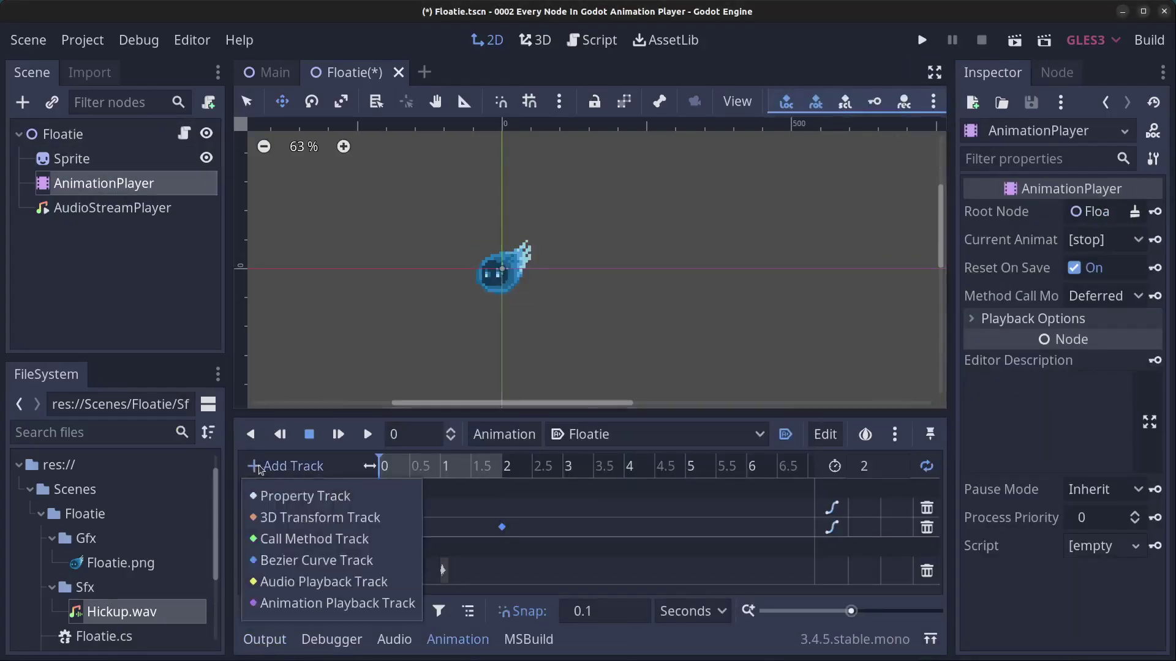
pyautogui.click(331, 541)
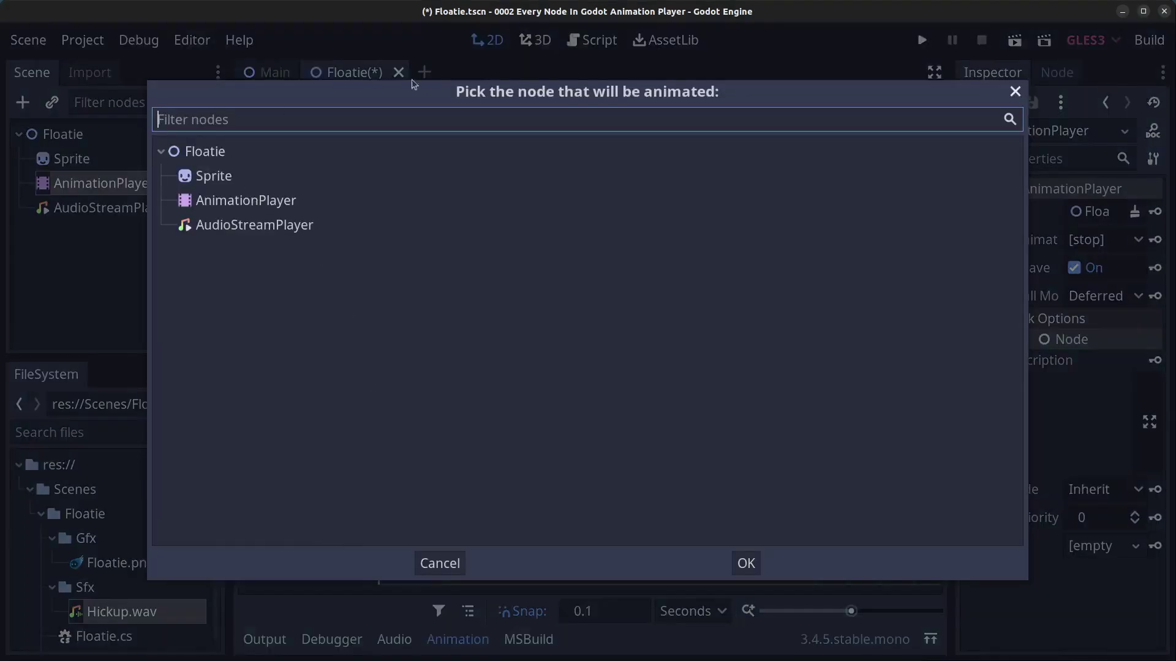
pyautogui.click(215, 158)
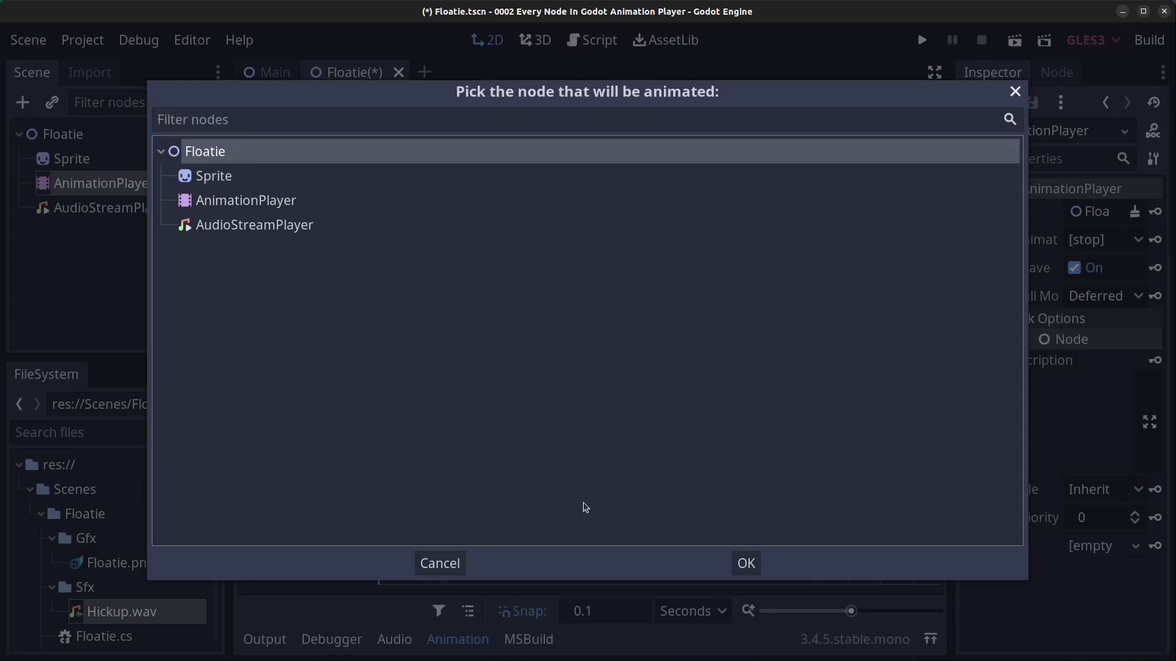
pyautogui.click(747, 562)
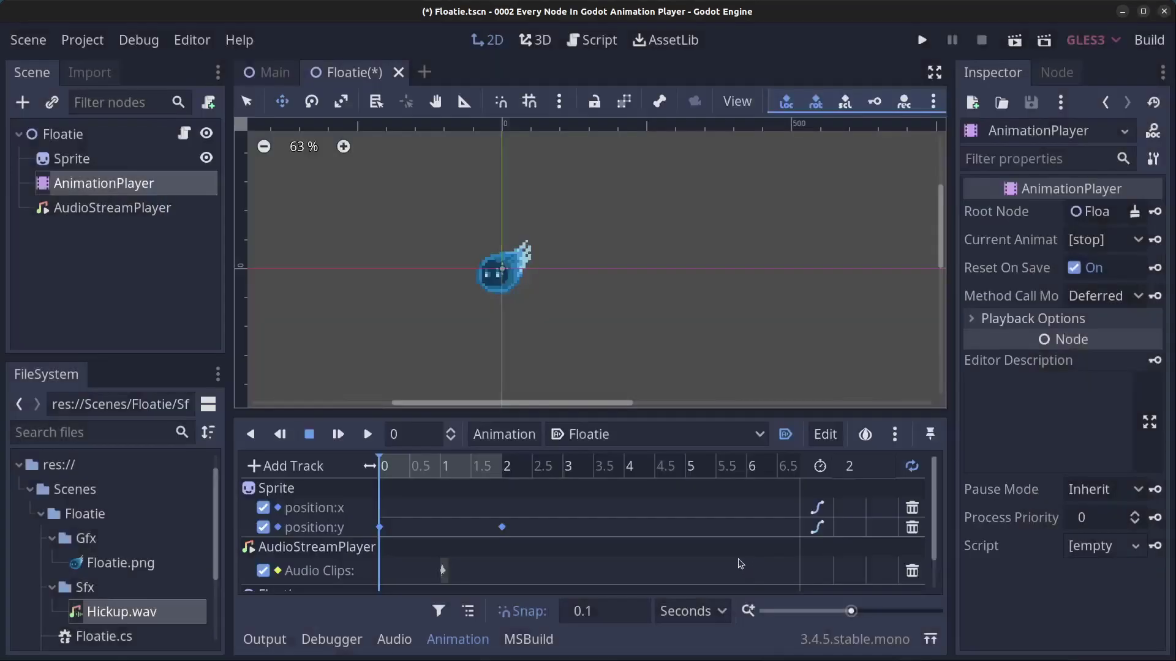
pyautogui.scroll(-2, 444, 559)
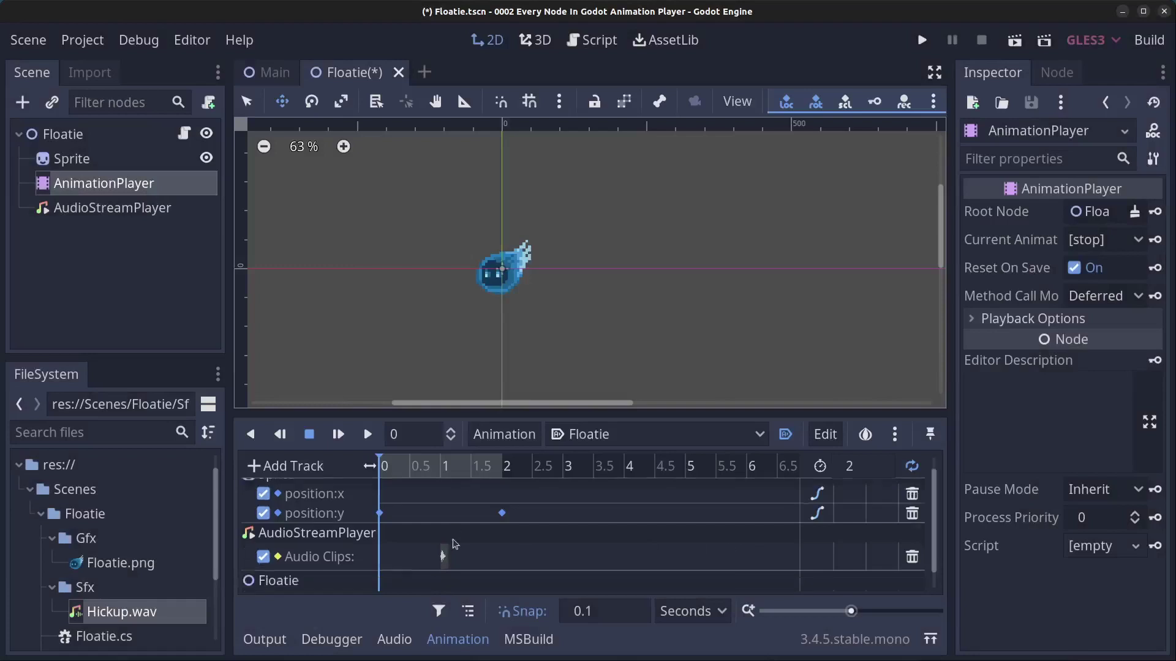
pyautogui.rightClick(445, 587)
# Step: Build the C# project so RandomizeSpritePosition becomes available for the Functions track
pyautogui.click(480, 604)
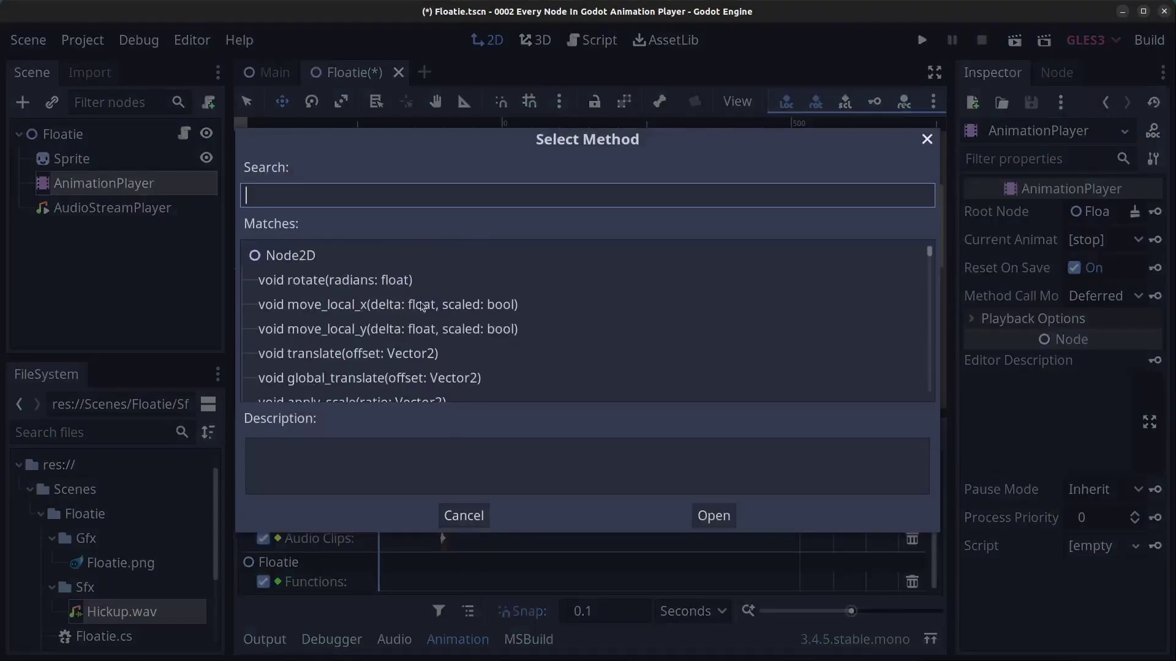
pyautogui.scroll(-1, 364, 338)
pyautogui.scroll(-2, 373, 346)
pyautogui.scroll(4, 386, 306)
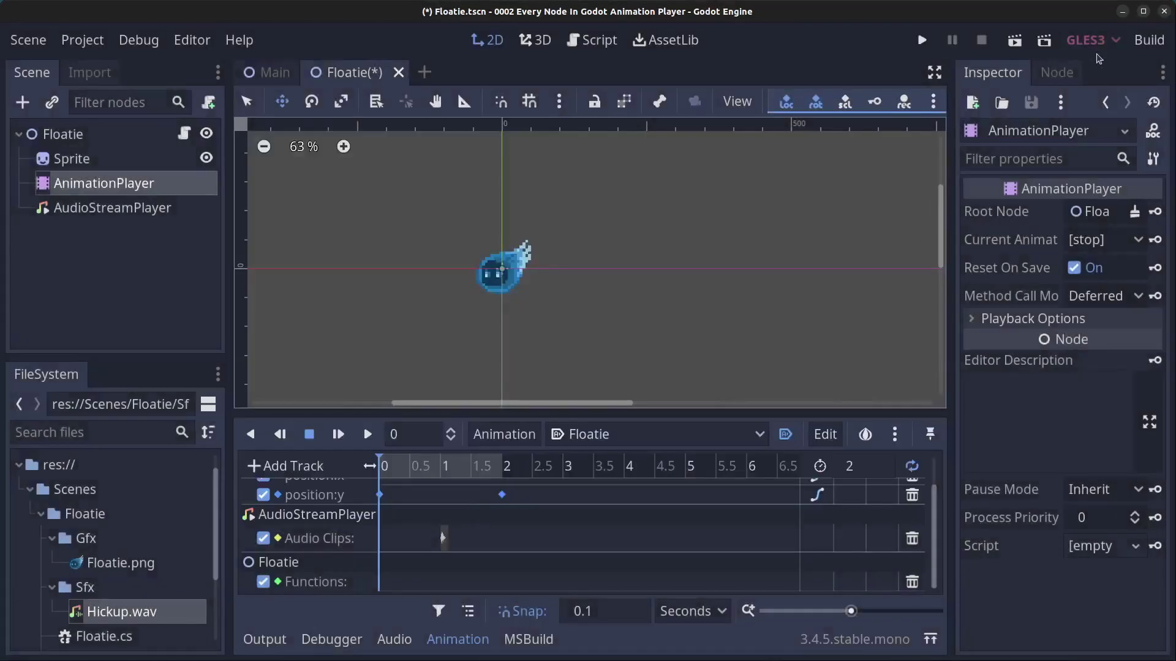
pyautogui.click(1149, 40)
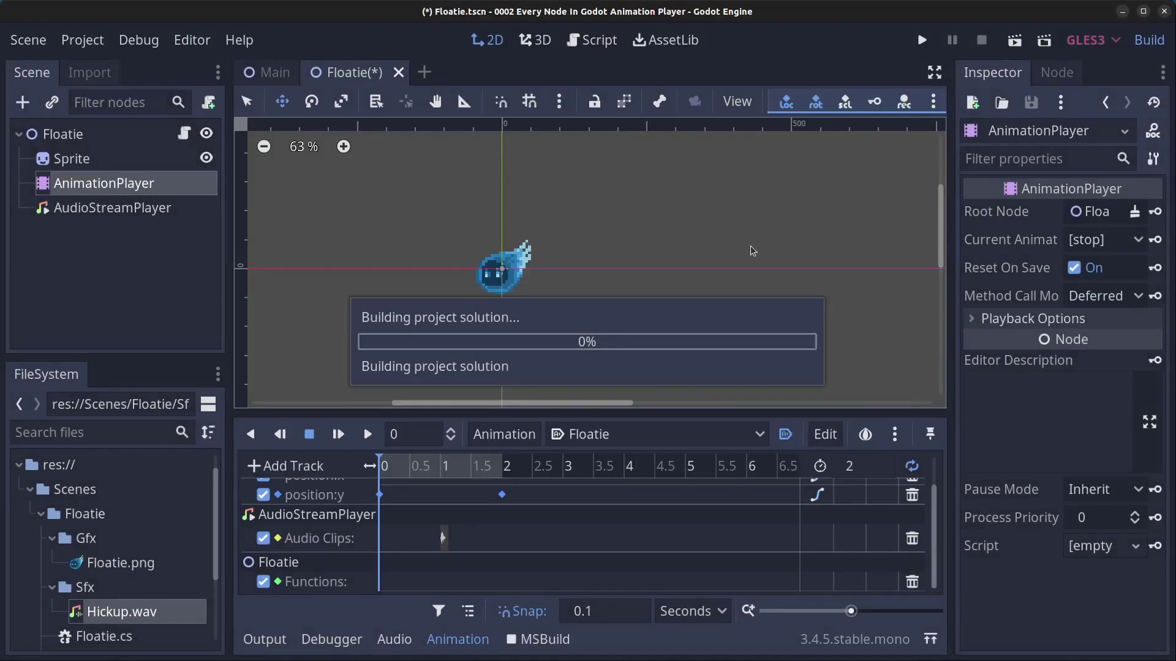
pyautogui.rightClick(441, 586)
pyautogui.click(485, 600)
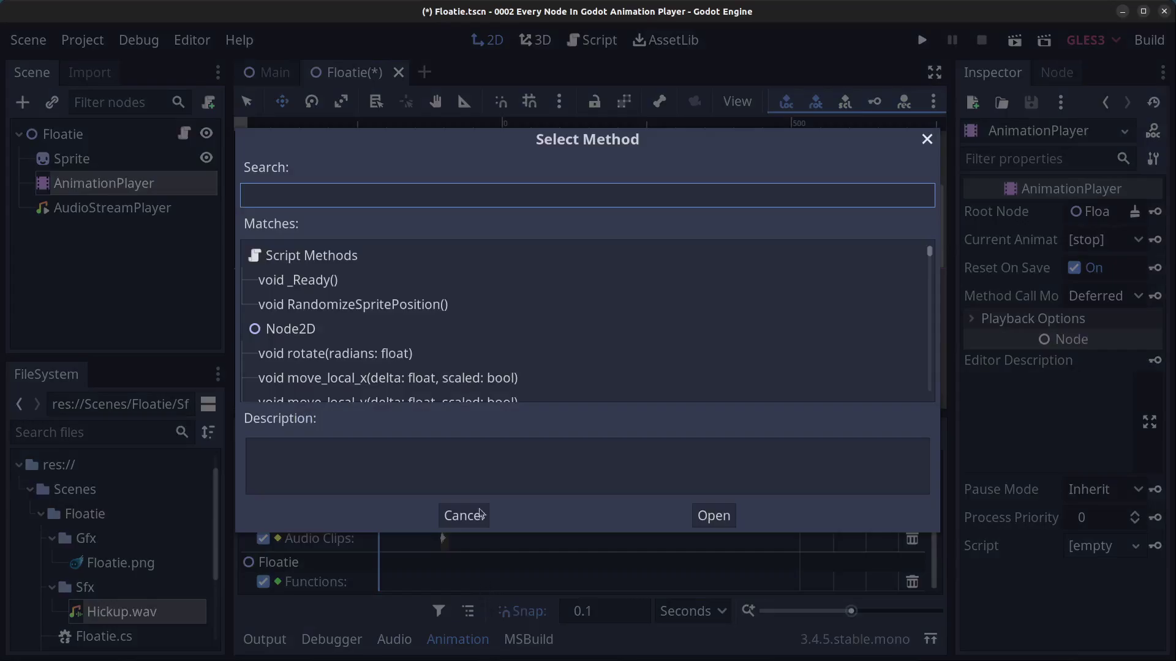
pyautogui.click(361, 304)
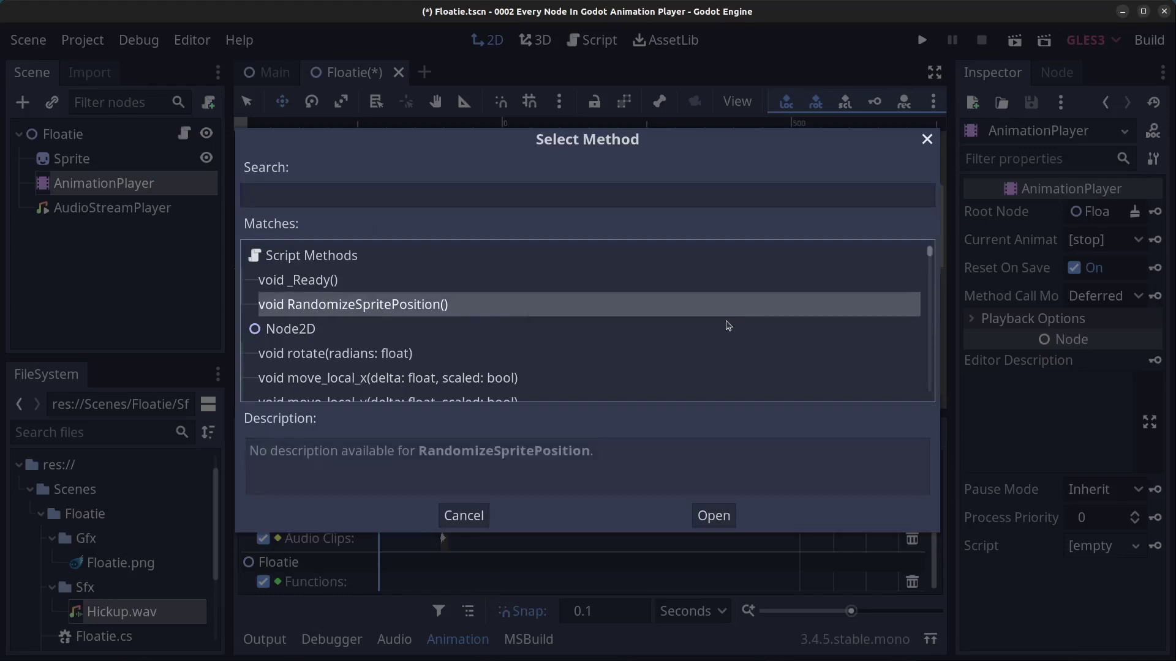
pyautogui.click(463, 516)
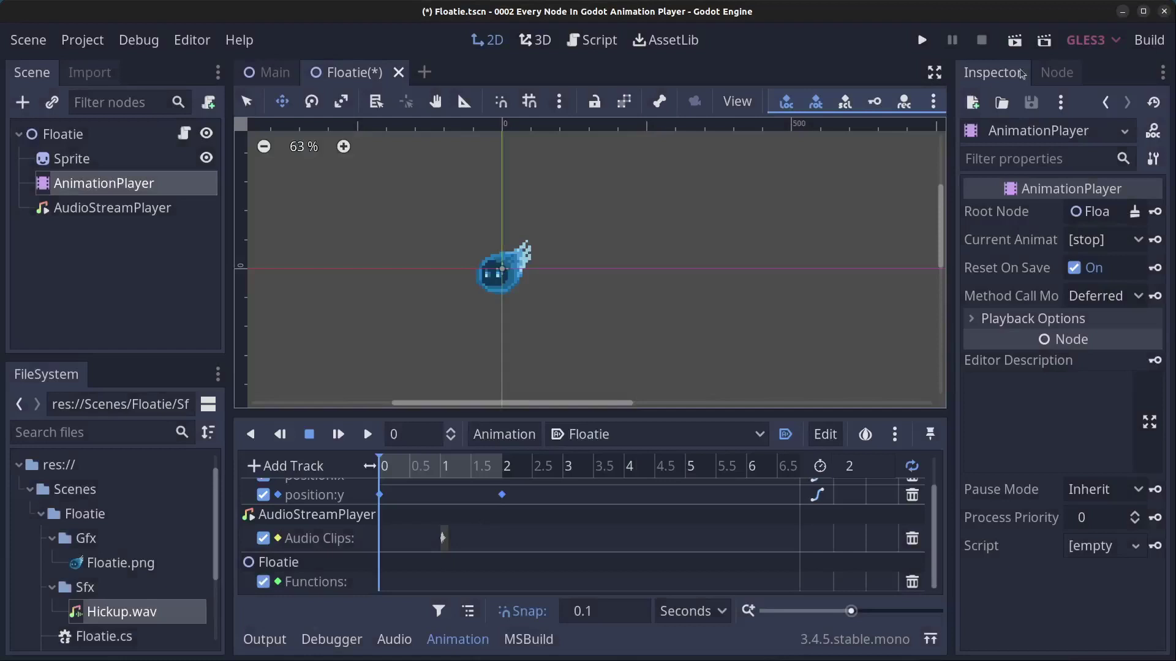
# Step: Rebuild, insert a void RandomizeSpritePosition() key on the Functions track, and run the scene
pyautogui.click(1148, 40)
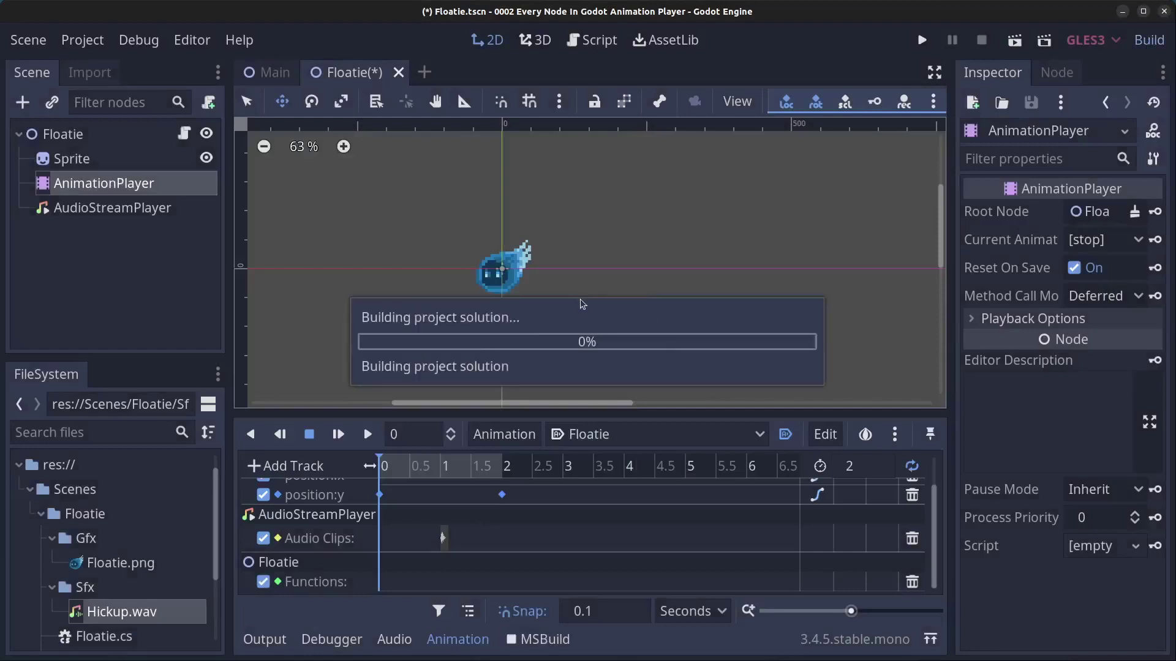
pyautogui.rightClick(445, 583)
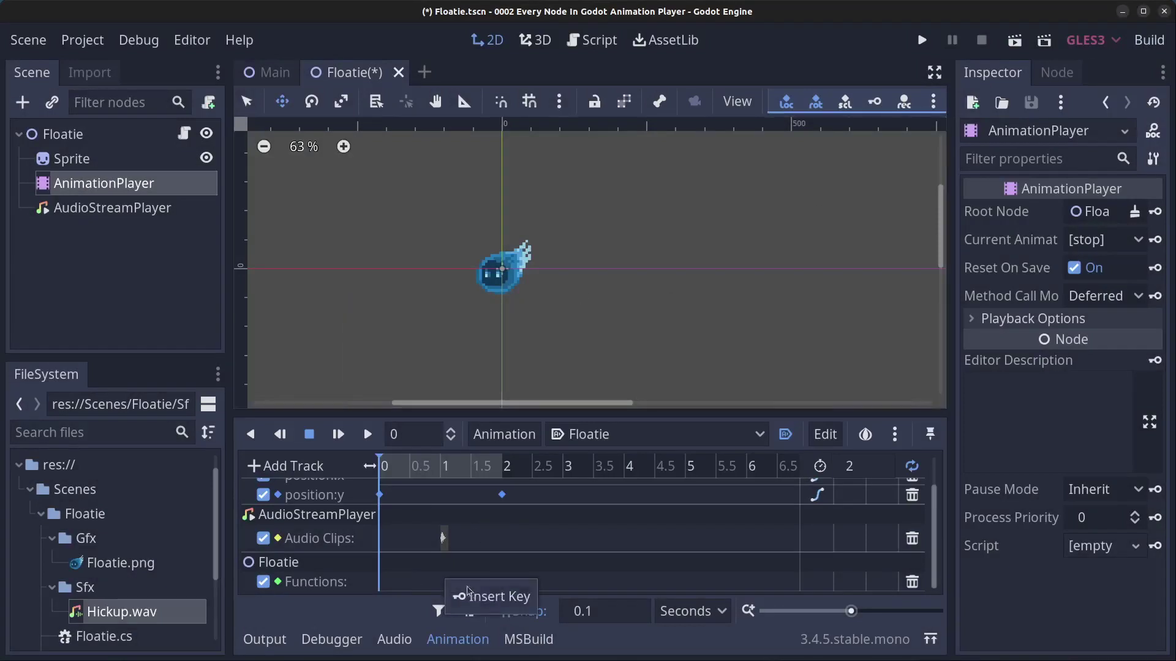
pyautogui.click(470, 591)
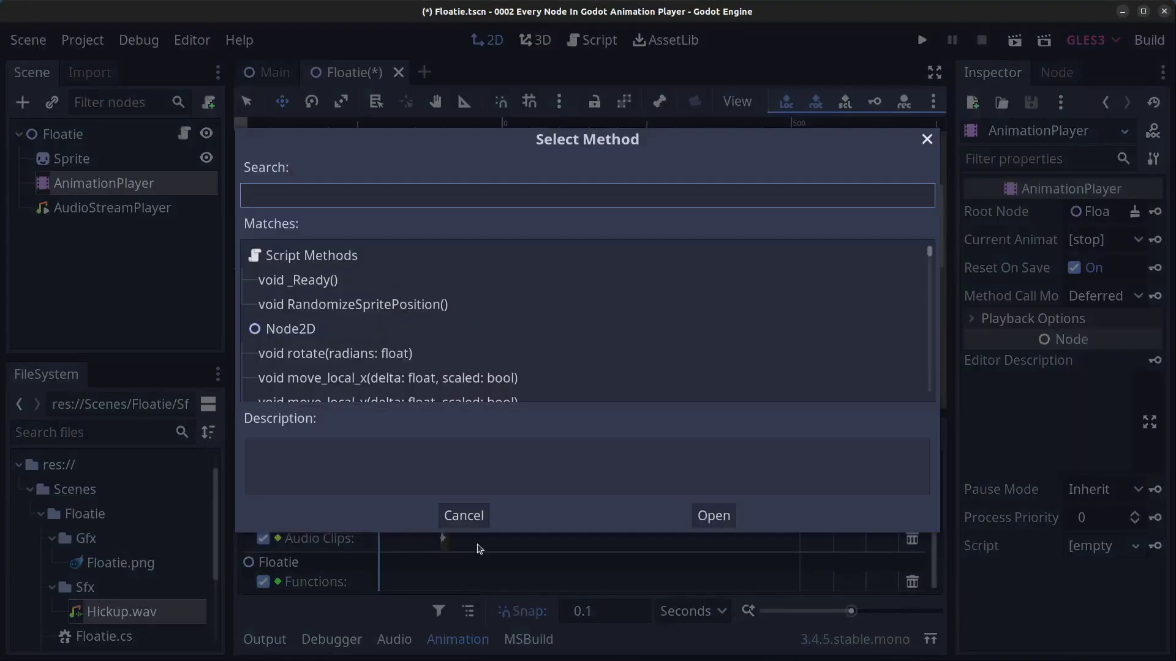
pyautogui.click(380, 309)
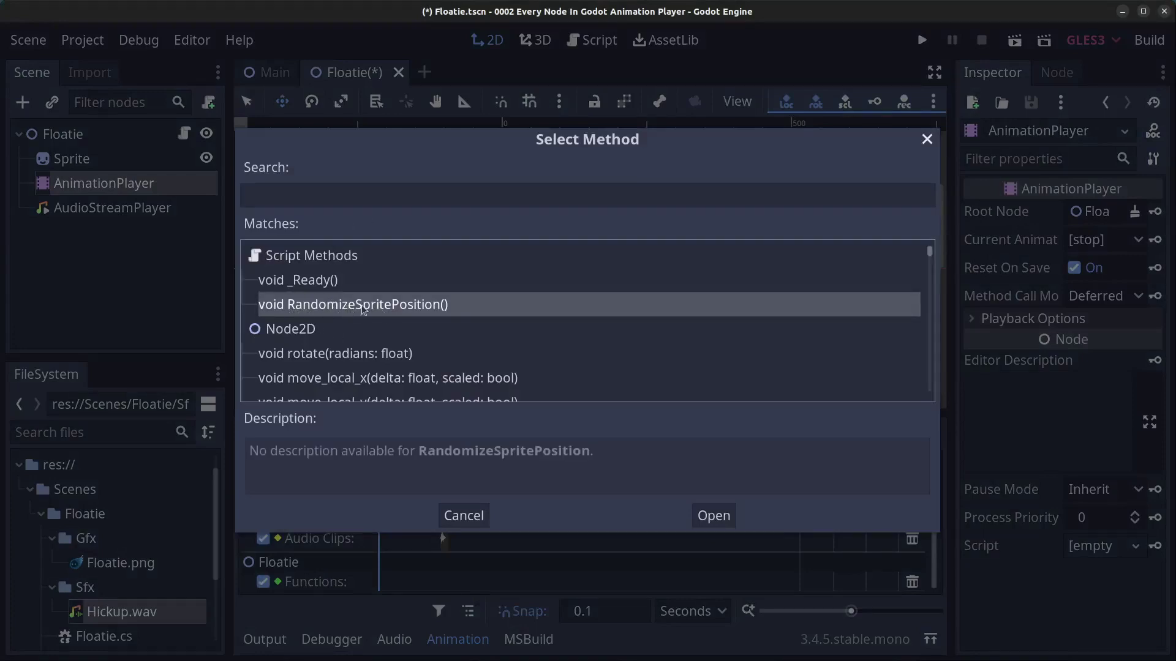
pyautogui.click(732, 515)
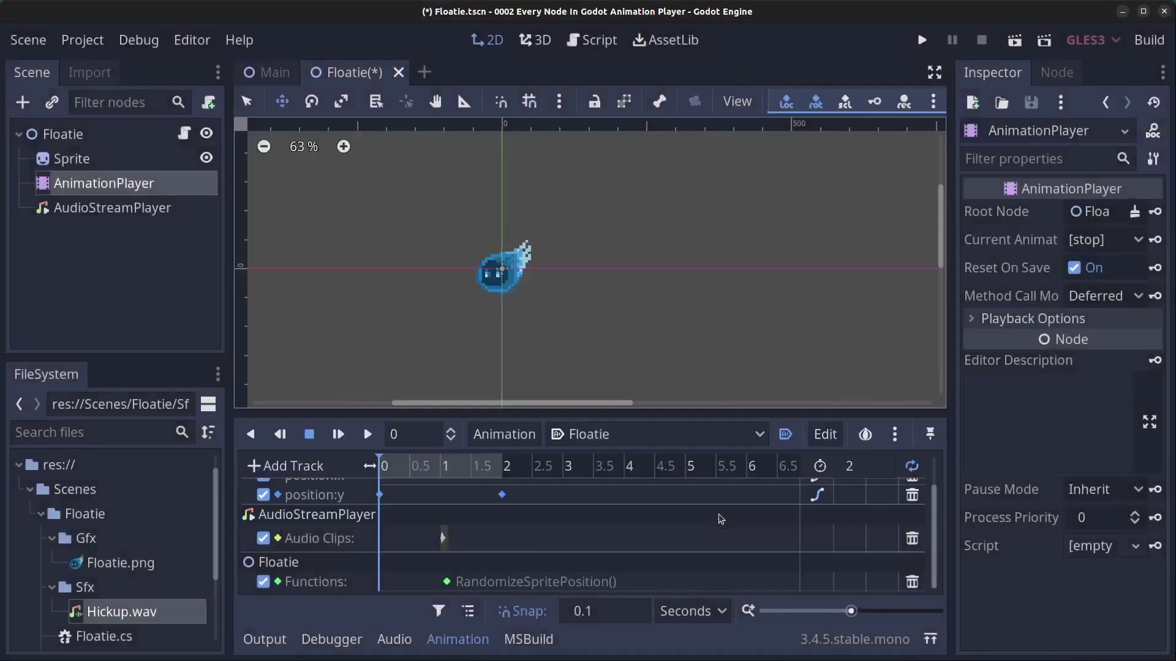
pyautogui.click(922, 40)
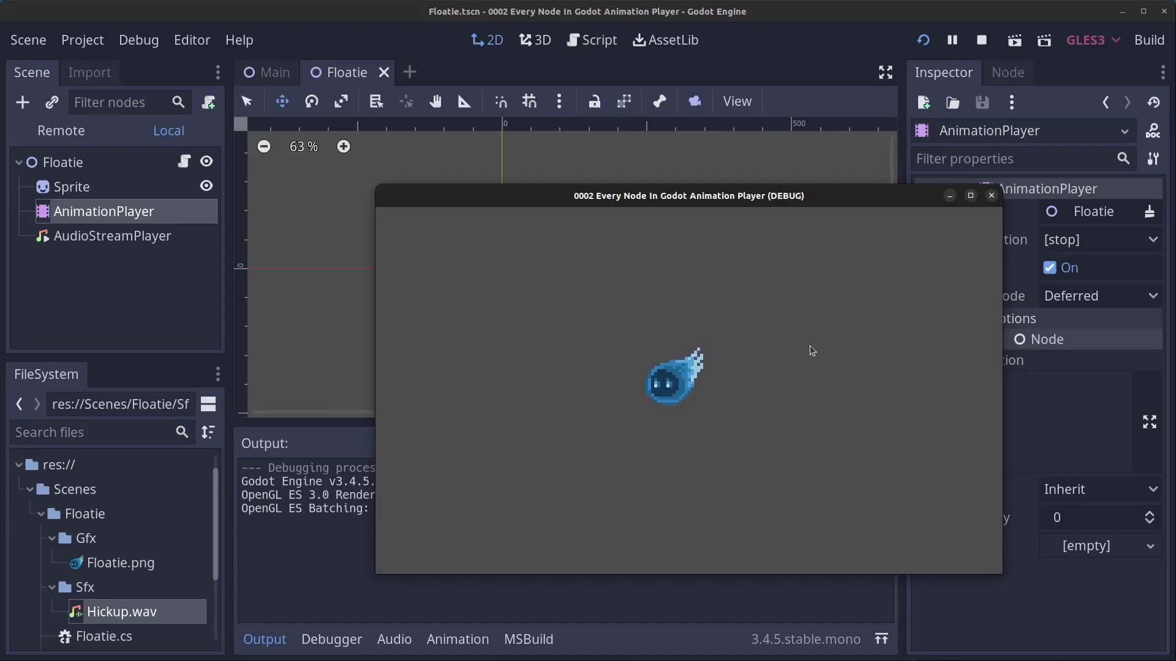
# Step: Close the debug game window after watching the Floatie sprite bob
pyautogui.click(992, 196)
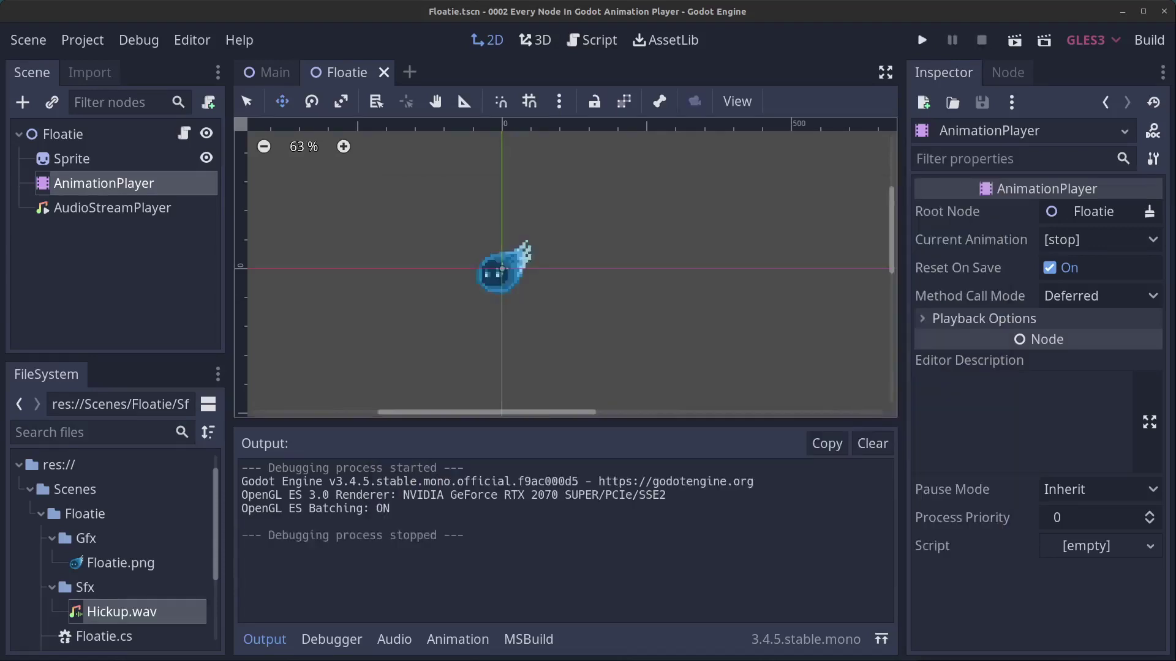